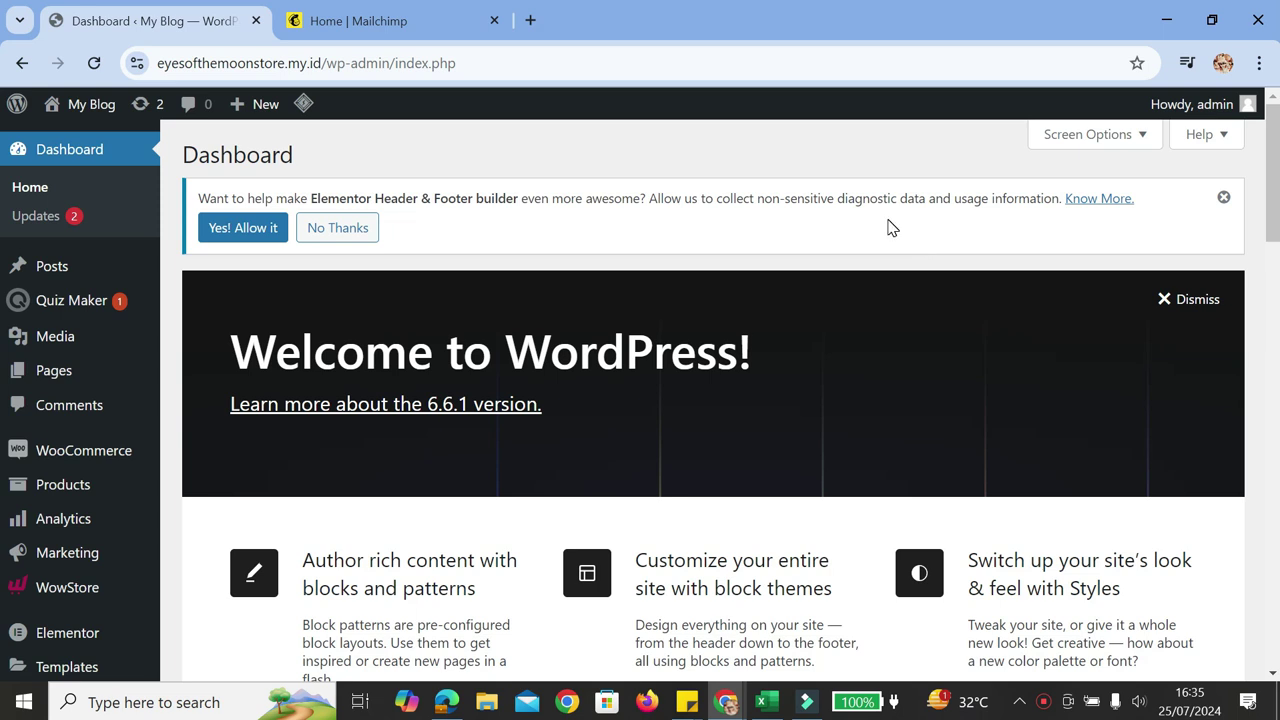
- Go to the Add New Plugin page from the WordPress dashboard's Plugins menu
{"action": "left_click", "coordinate": [342, 10]}
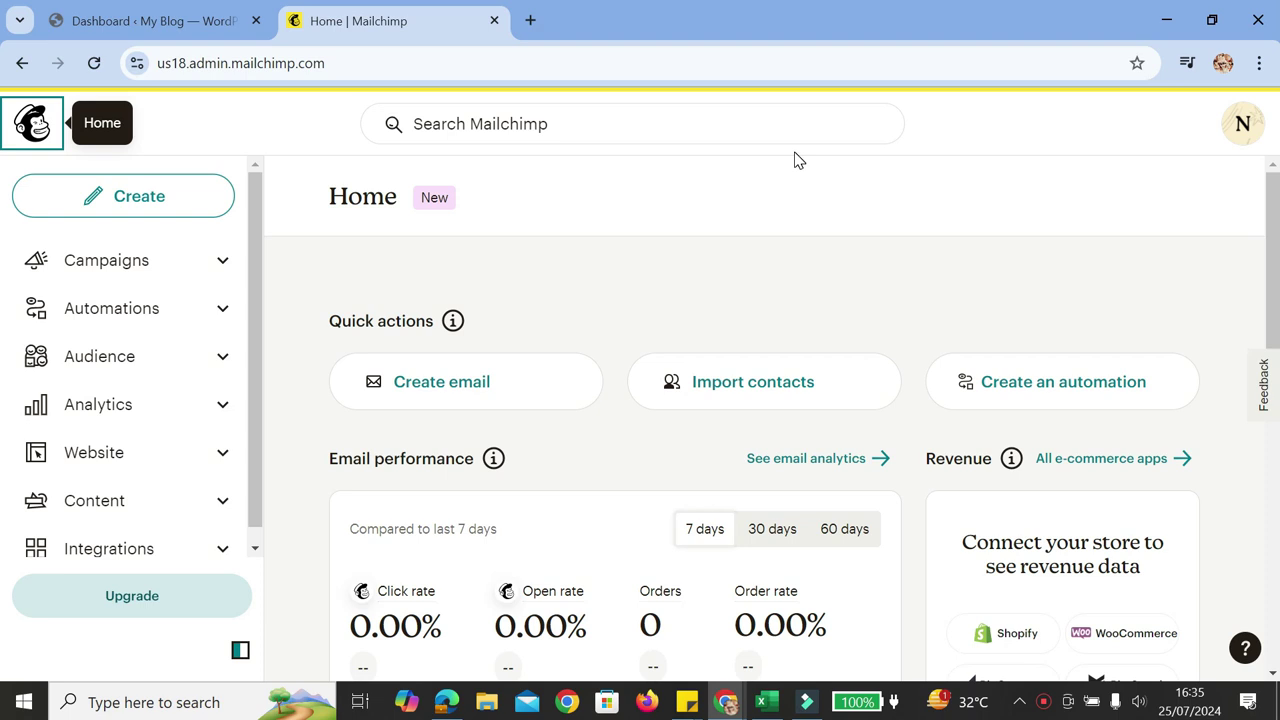
{"action": "left_click", "coordinate": [230, 36]}
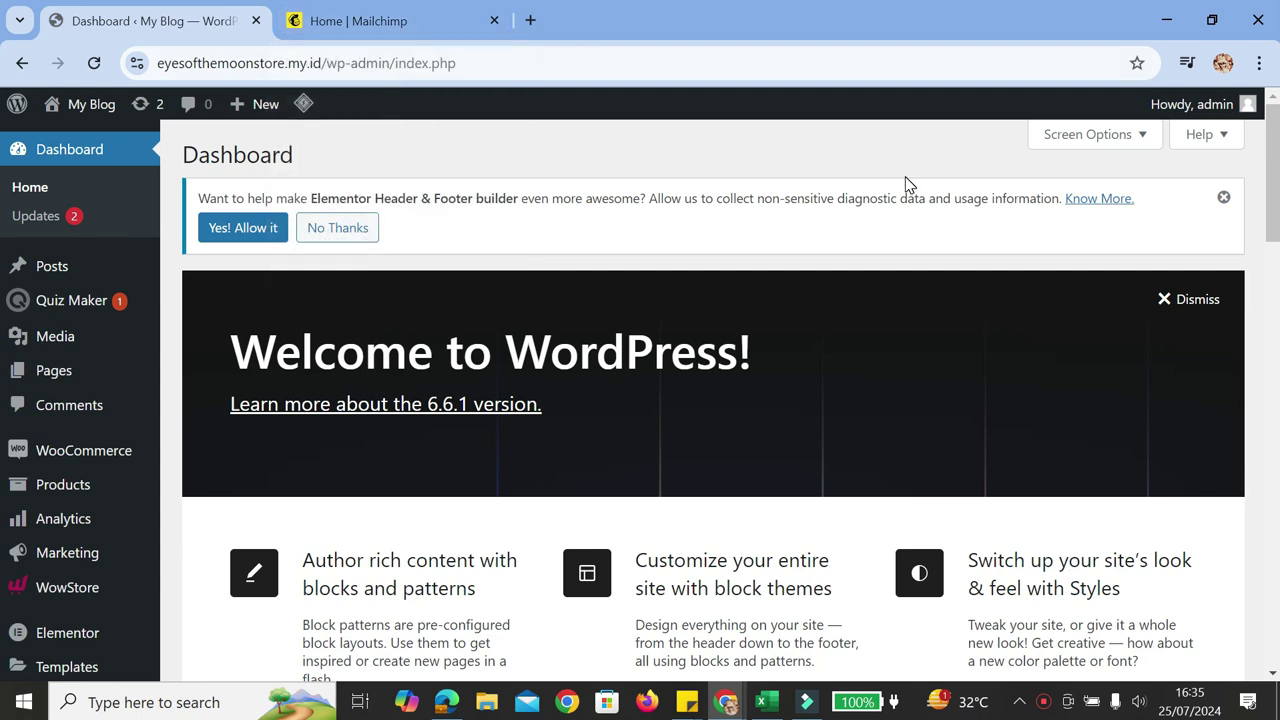
{"action": "mouse_move", "coordinate": [57, 381]}
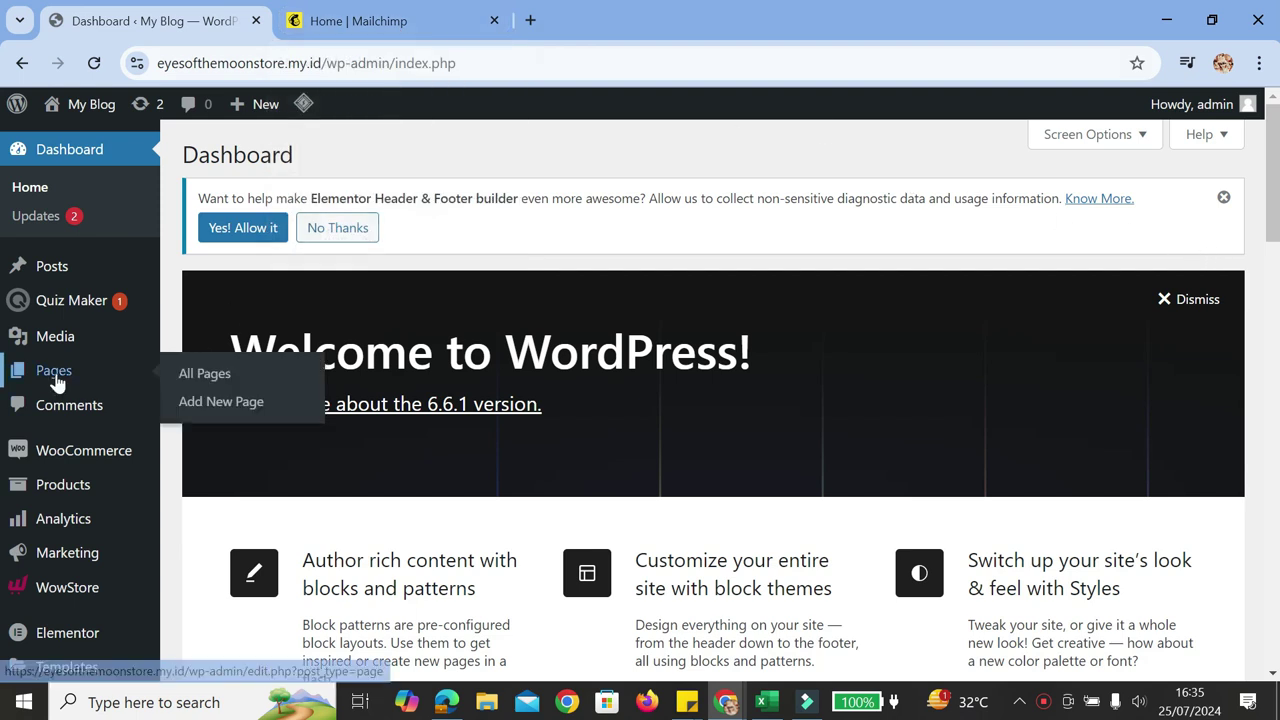
{"action": "scroll", "coordinate": [77, 371], "scroll_direction": "down", "scroll_amount": 3}
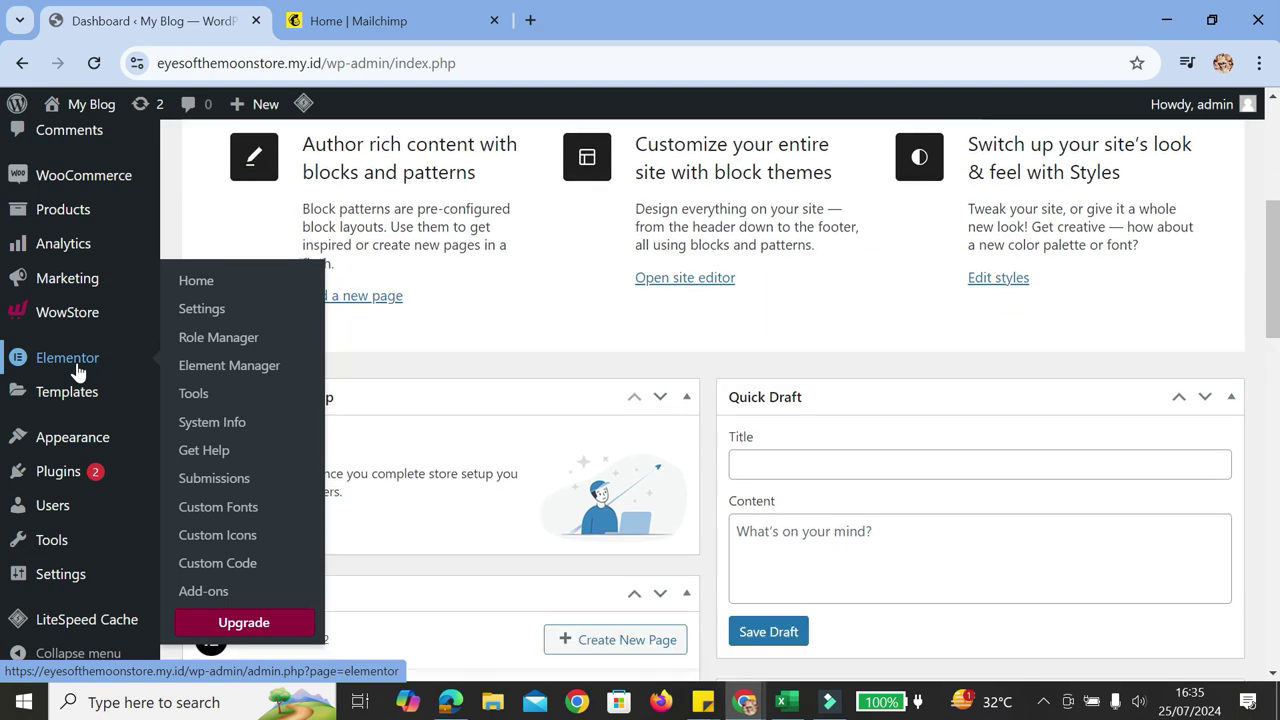
{"action": "left_click", "coordinate": [70, 475]}
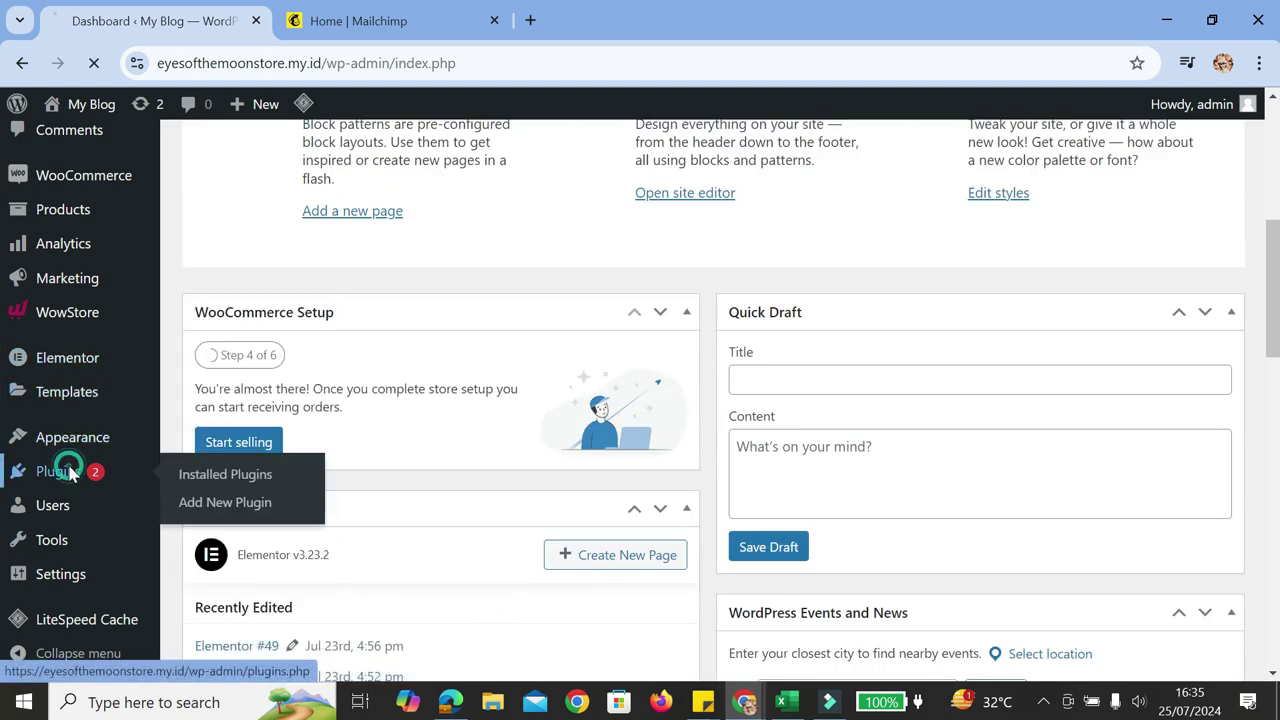
{"action": "left_click", "coordinate": [203, 501]}
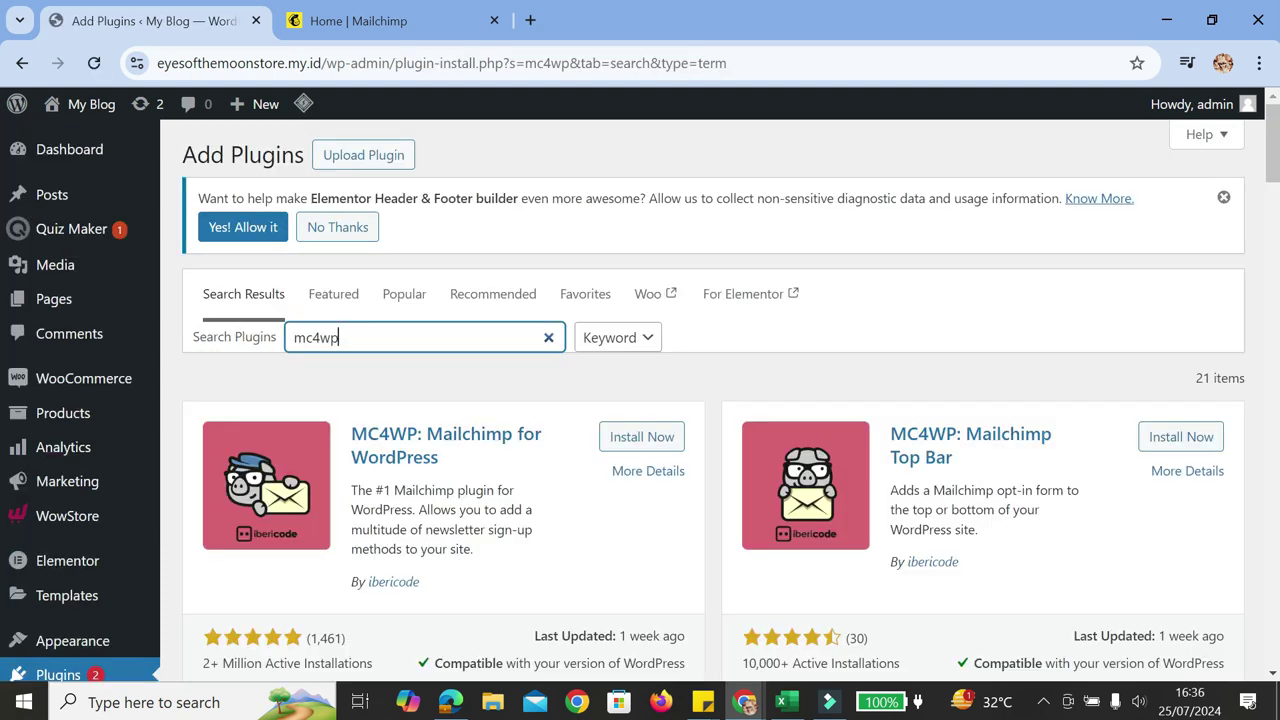
- Install and activate MC4WP: Mailchimp for WordPress
{"action": "scroll", "coordinate": [475, 555], "scroll_direction": "down", "scroll_amount": 1}
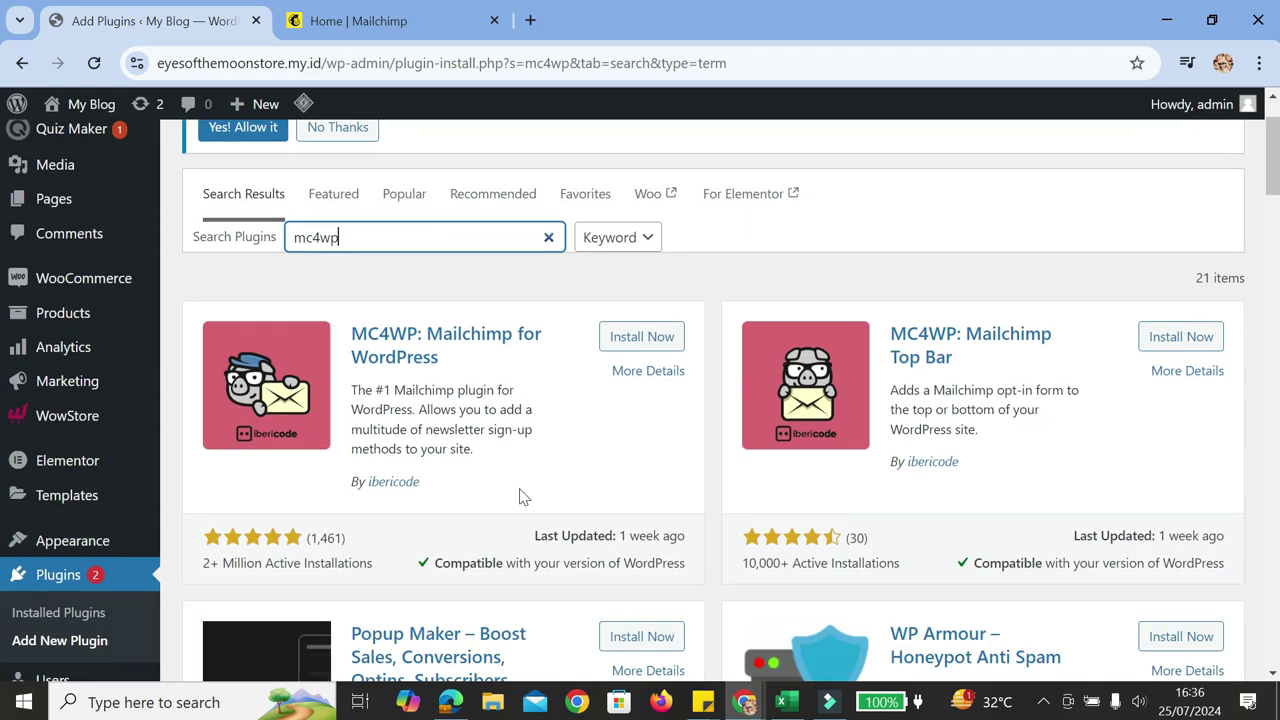
{"action": "left_click", "coordinate": [616, 348]}
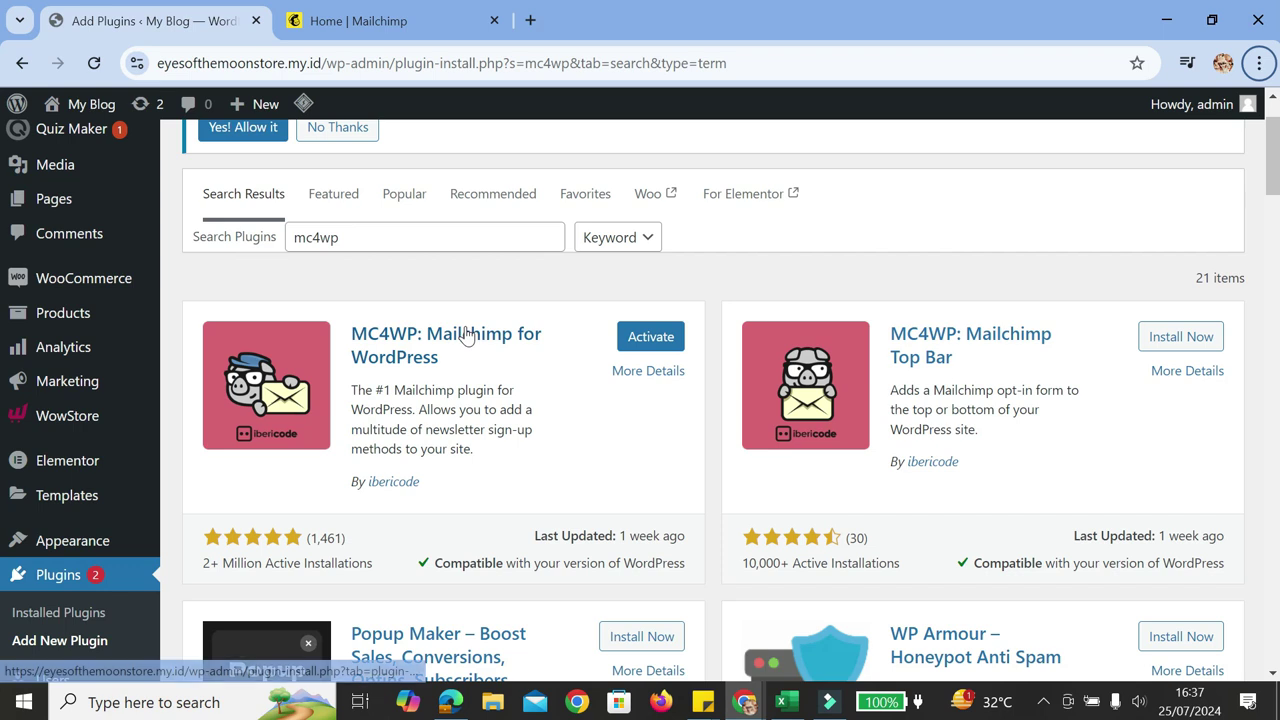
{"action": "left_click", "coordinate": [639, 338]}
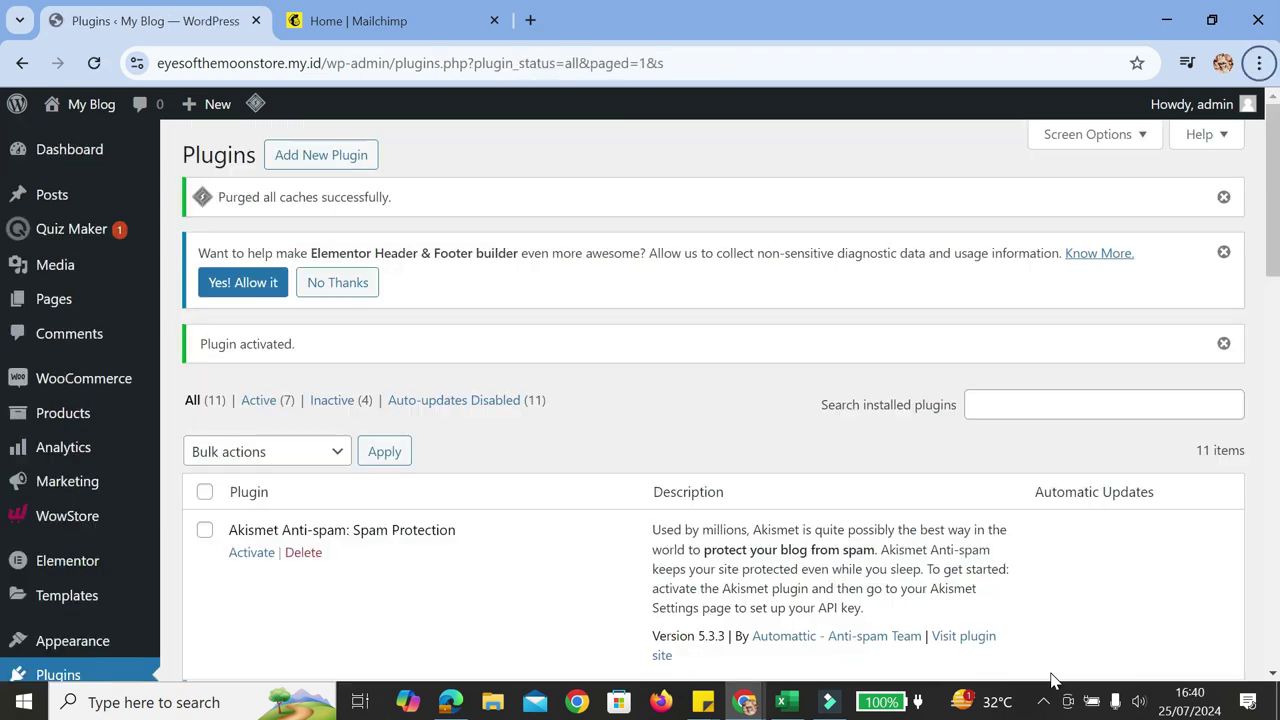
- Open the MC4WP plugin's API Settings, then switch to the Mailchimp home page
{"action": "scroll", "coordinate": [483, 494], "scroll_direction": "down", "scroll_amount": 3}
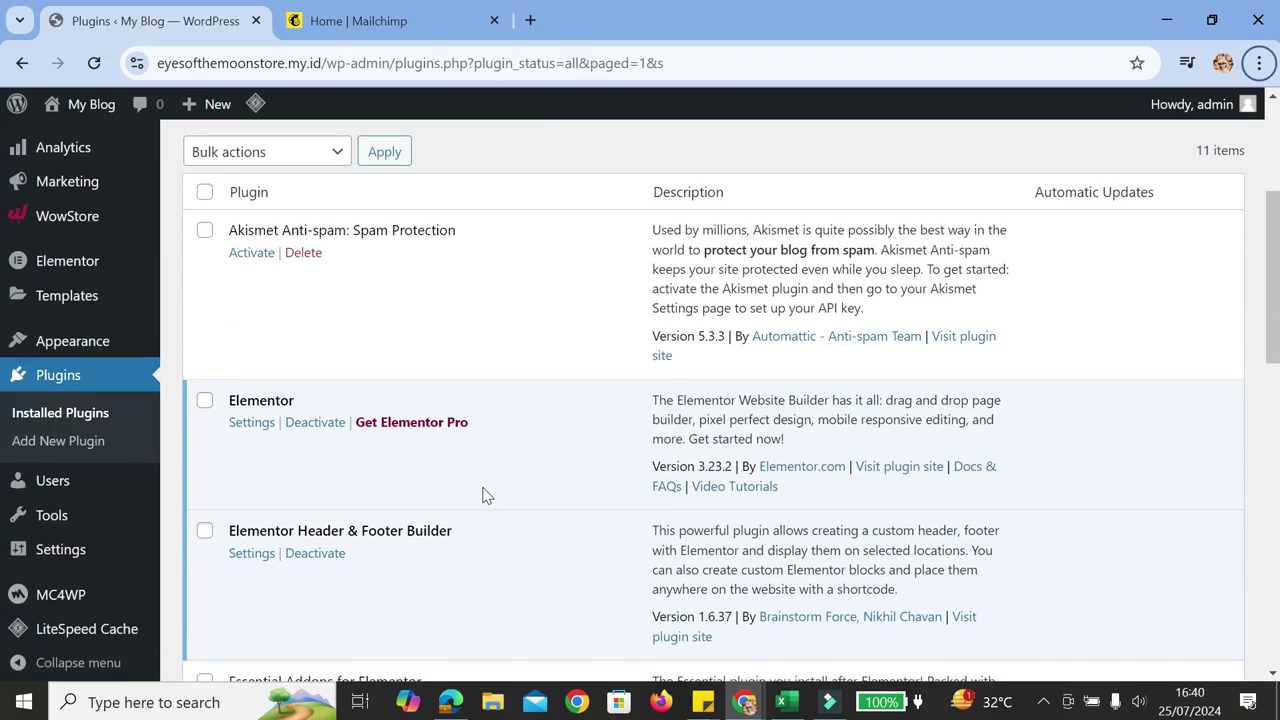
{"action": "scroll", "coordinate": [483, 494], "scroll_direction": "down", "scroll_amount": 5}
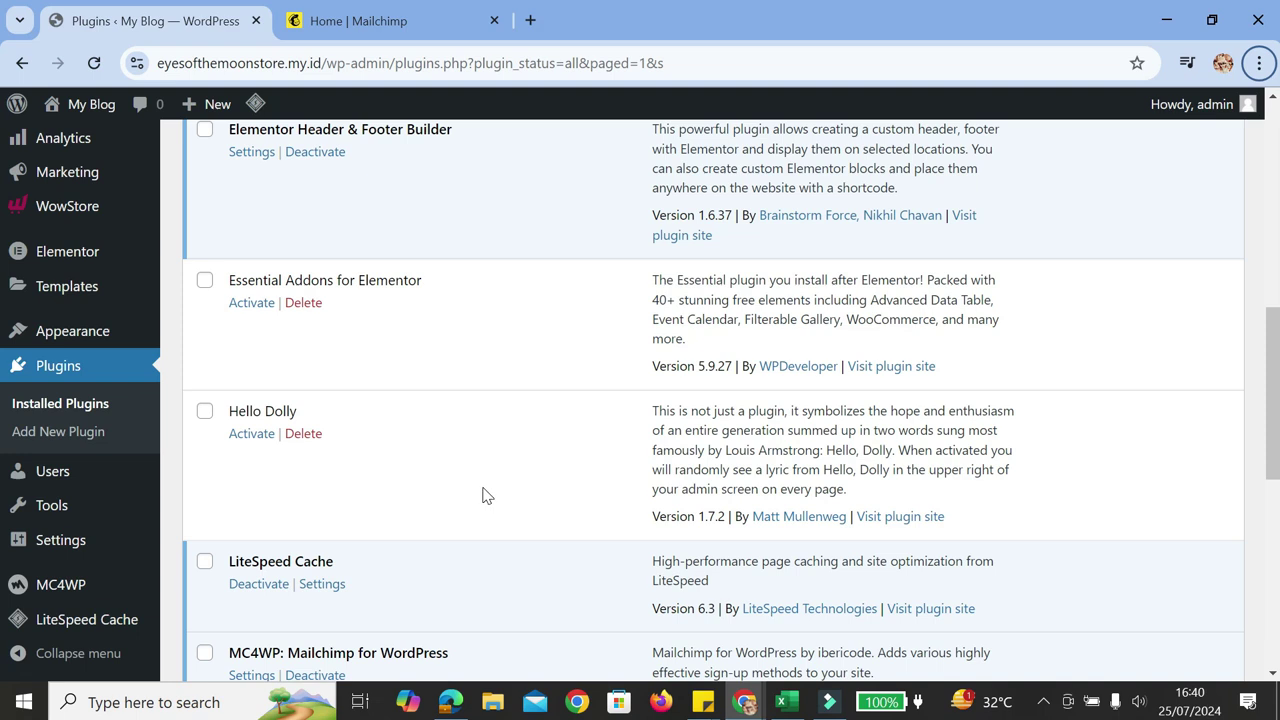
{"action": "scroll", "coordinate": [486, 494], "scroll_direction": "down", "scroll_amount": 2}
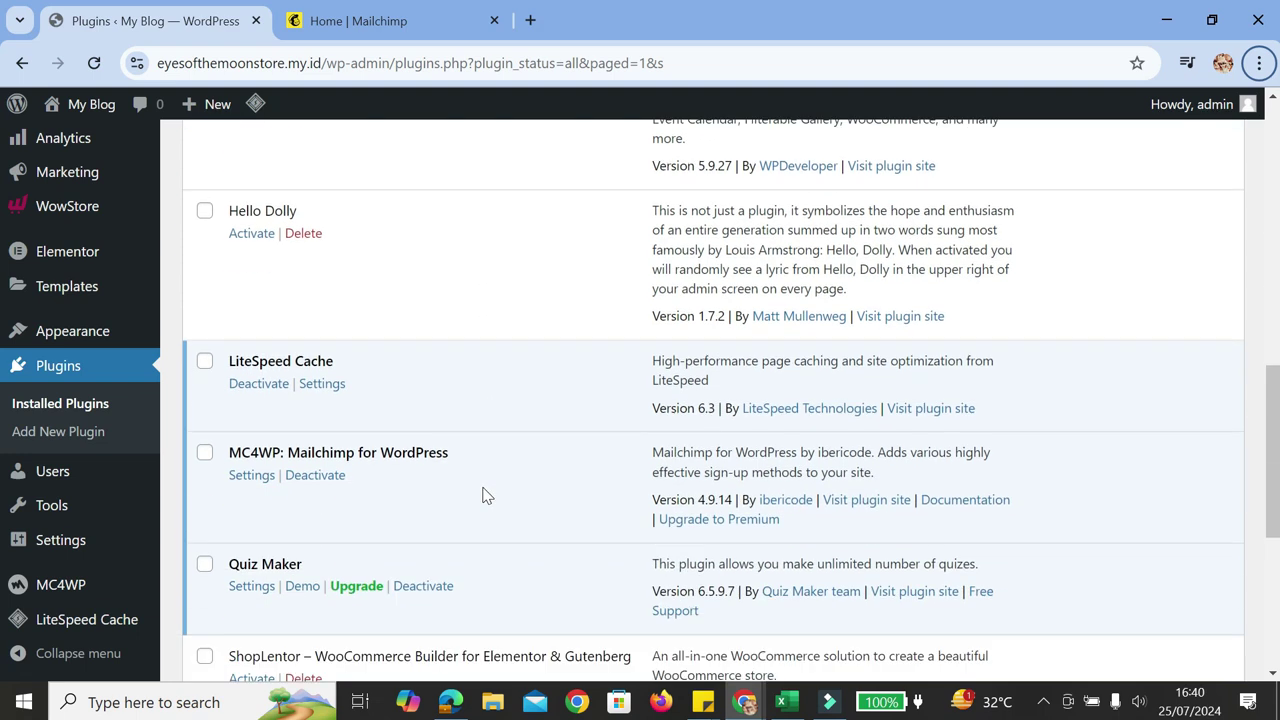
{"action": "left_click", "coordinate": [251, 475]}
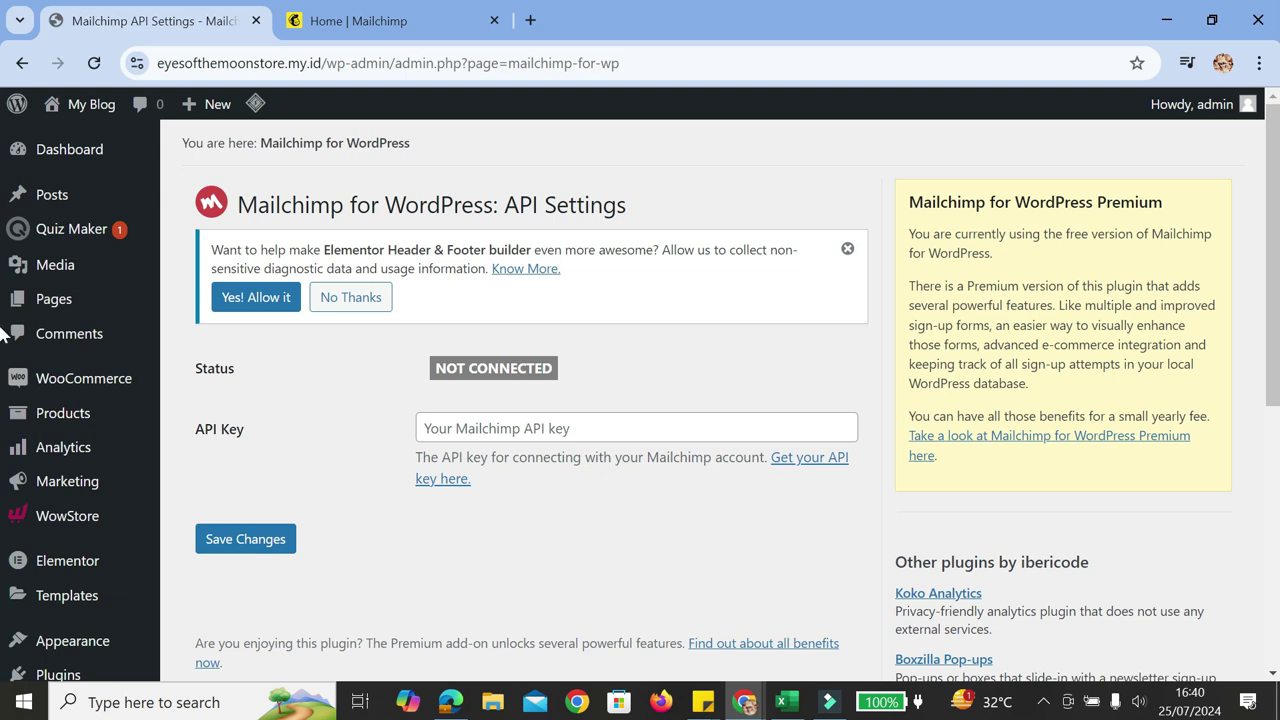
{"action": "left_click", "coordinate": [426, 24]}
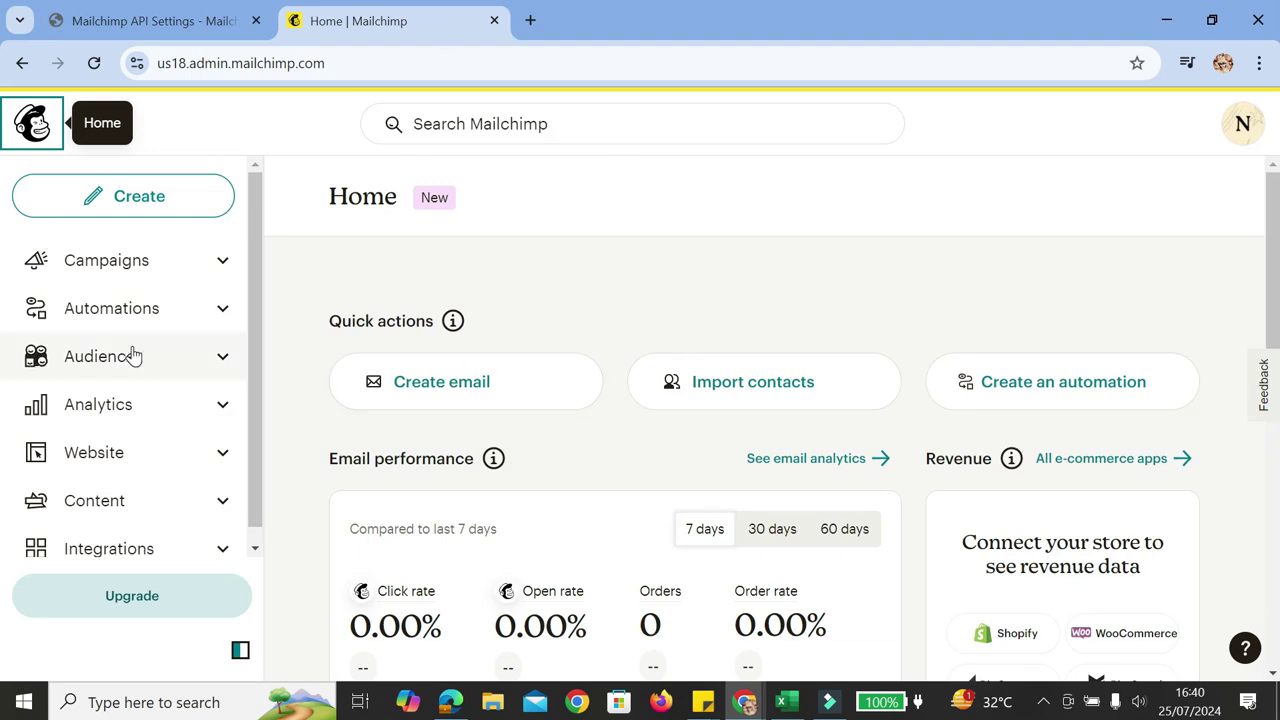
- Open the Account & billing page from the Mailchimp avatar menu
{"action": "left_click", "coordinate": [1237, 125]}
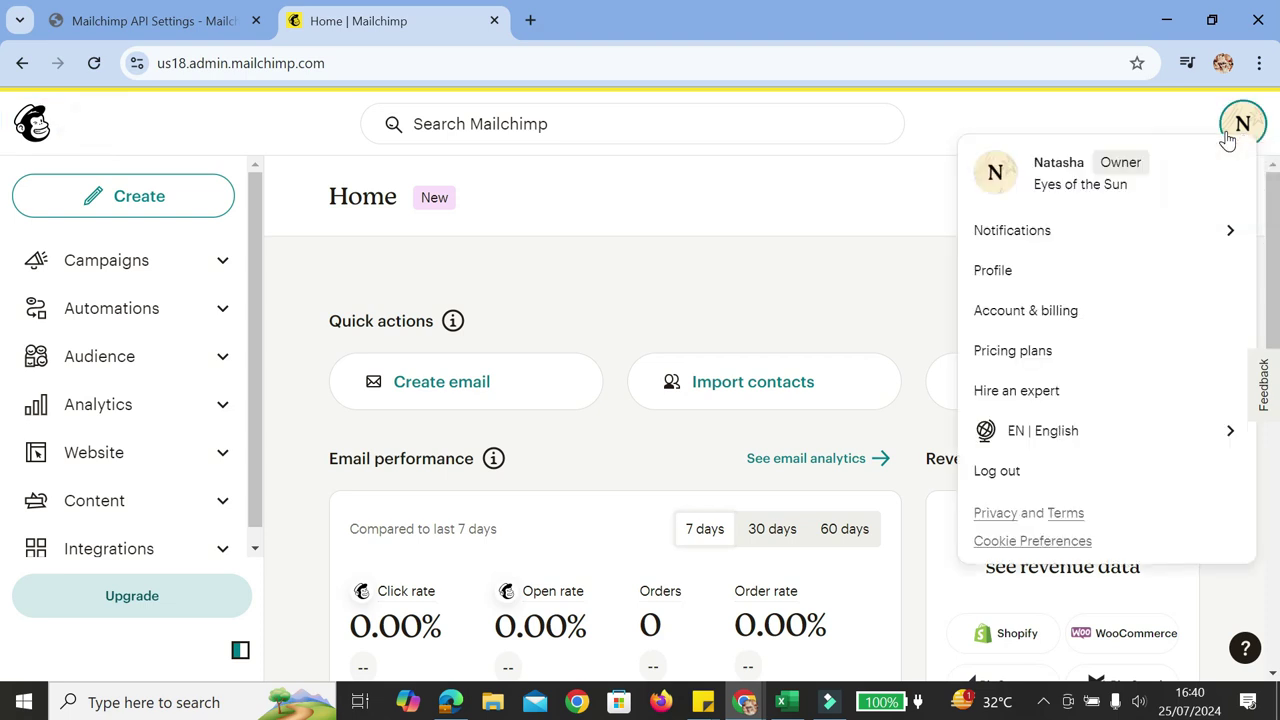
{"action": "left_click", "coordinate": [1006, 272]}
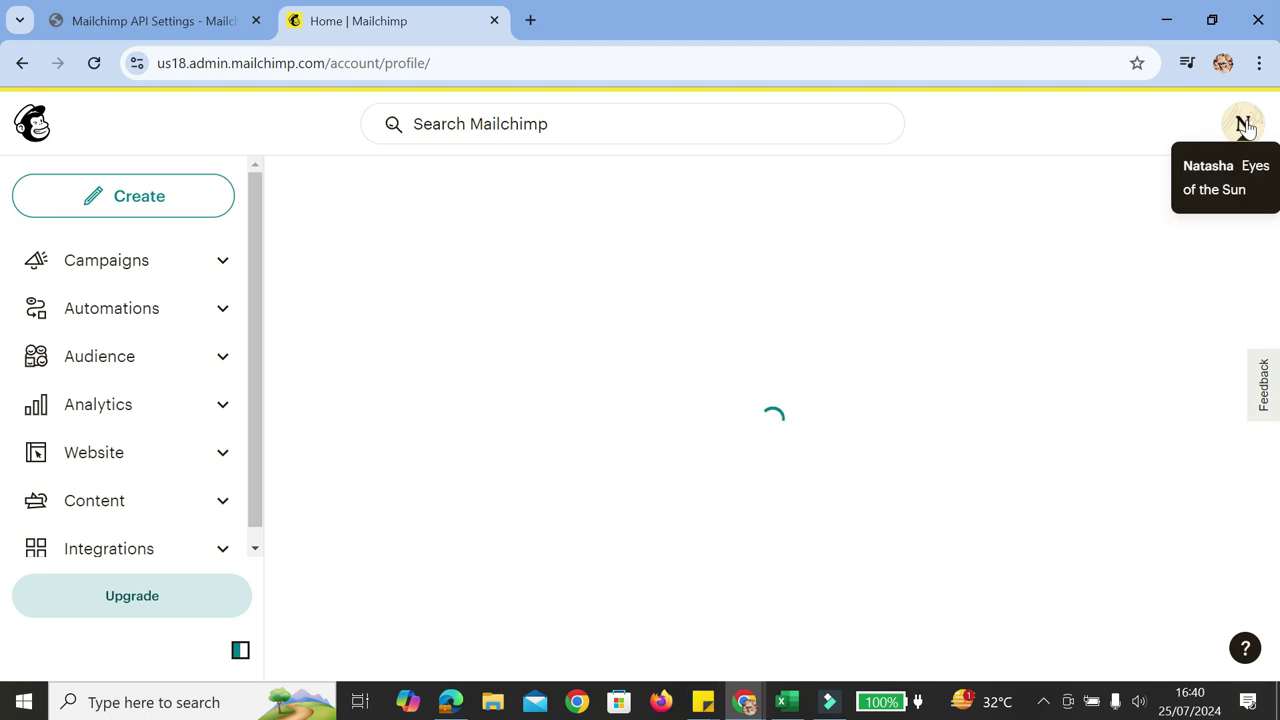
{"action": "left_click", "coordinate": [1243, 124]}
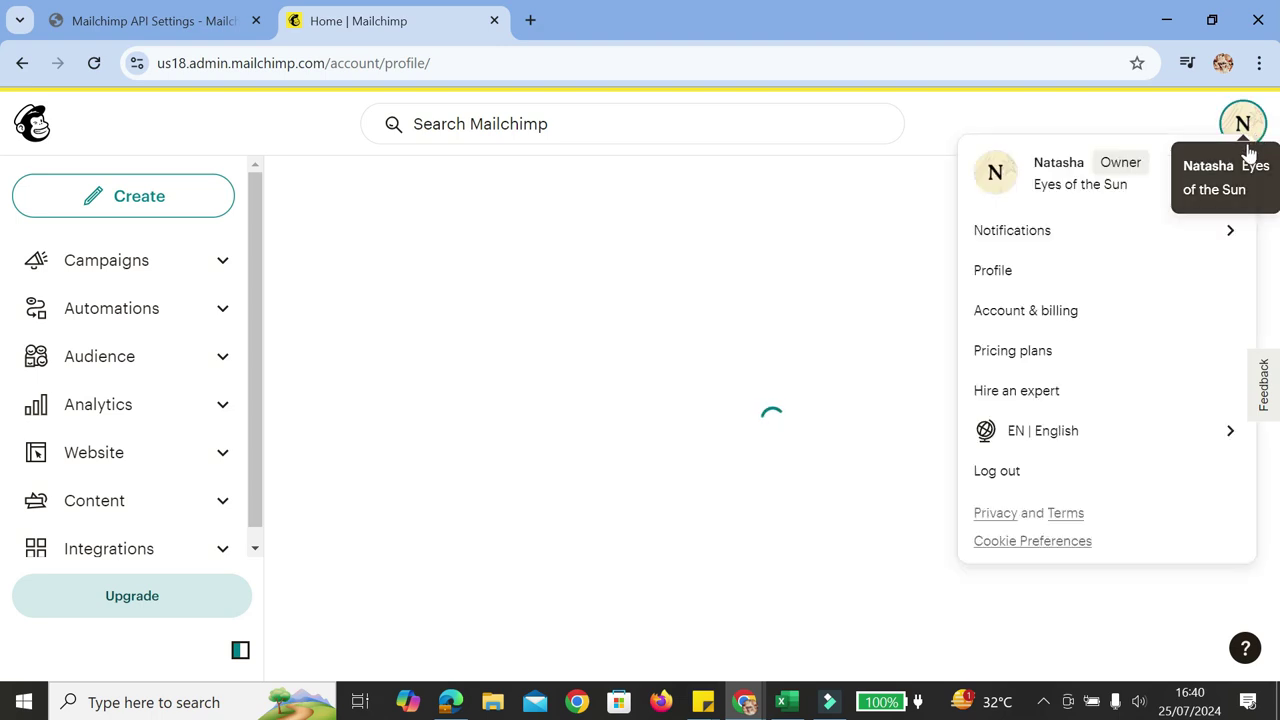
{"action": "left_click", "coordinate": [1030, 316]}
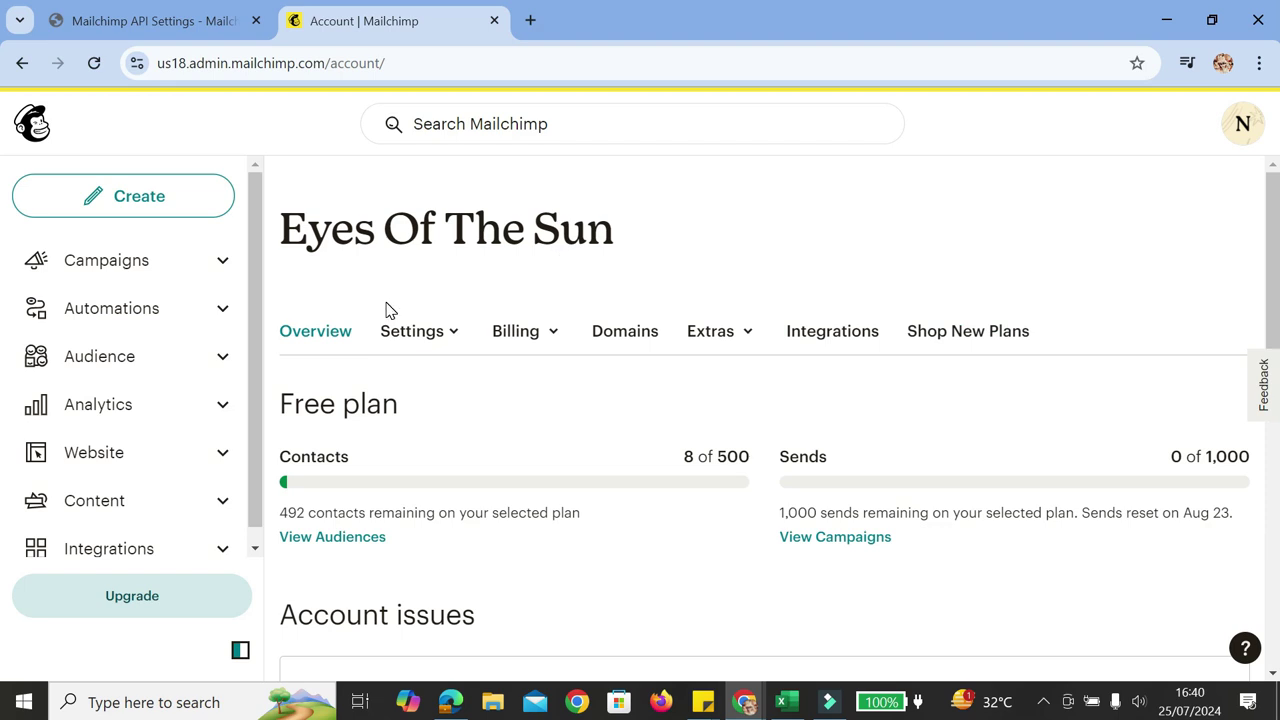
- Go to Extras > API keys and start creating a new key
{"action": "left_click", "coordinate": [708, 331]}
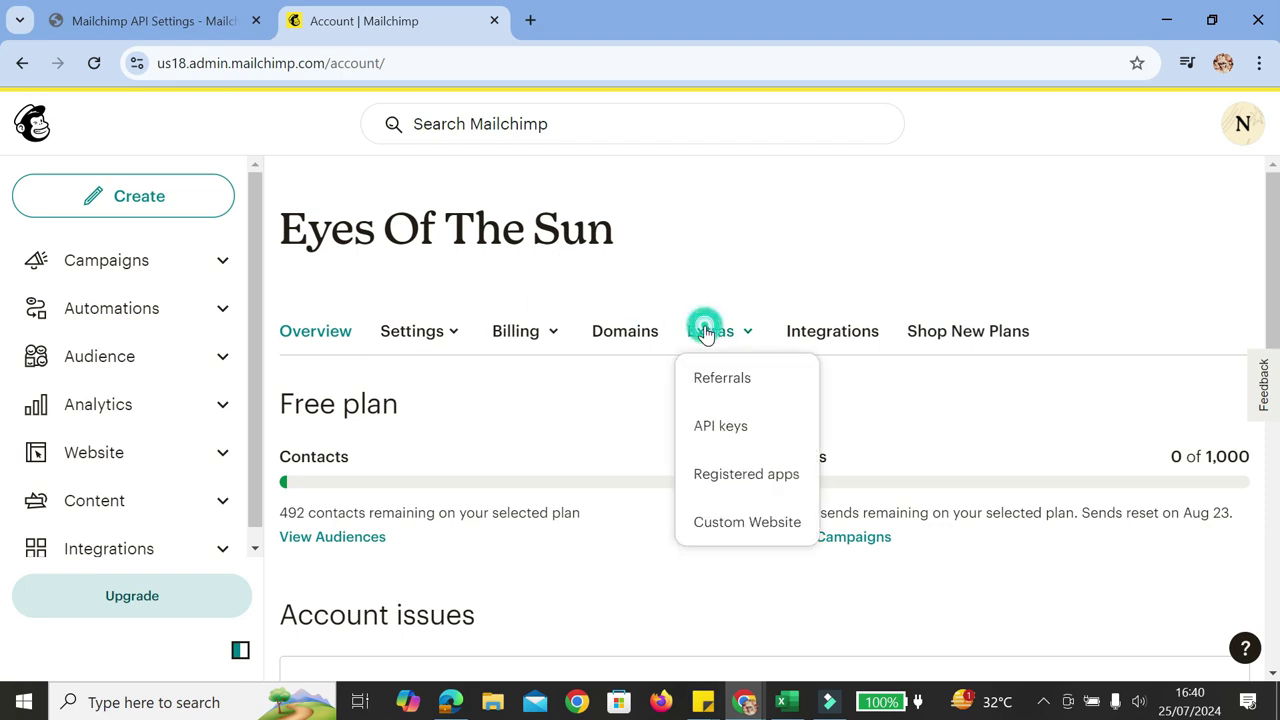
{"action": "left_click", "coordinate": [730, 428]}
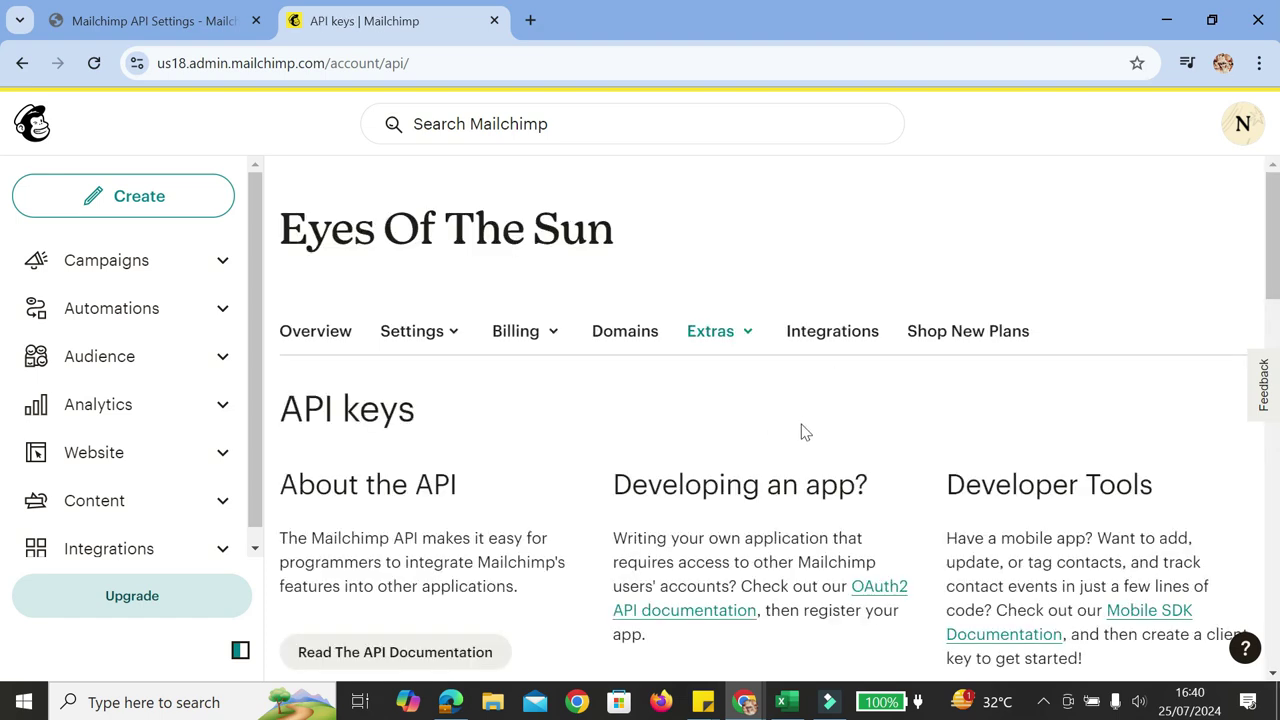
{"action": "scroll", "coordinate": [760, 458], "scroll_direction": "down", "scroll_amount": 6}
{"action": "scroll", "coordinate": [705, 390], "scroll_direction": "down", "scroll_amount": 2}
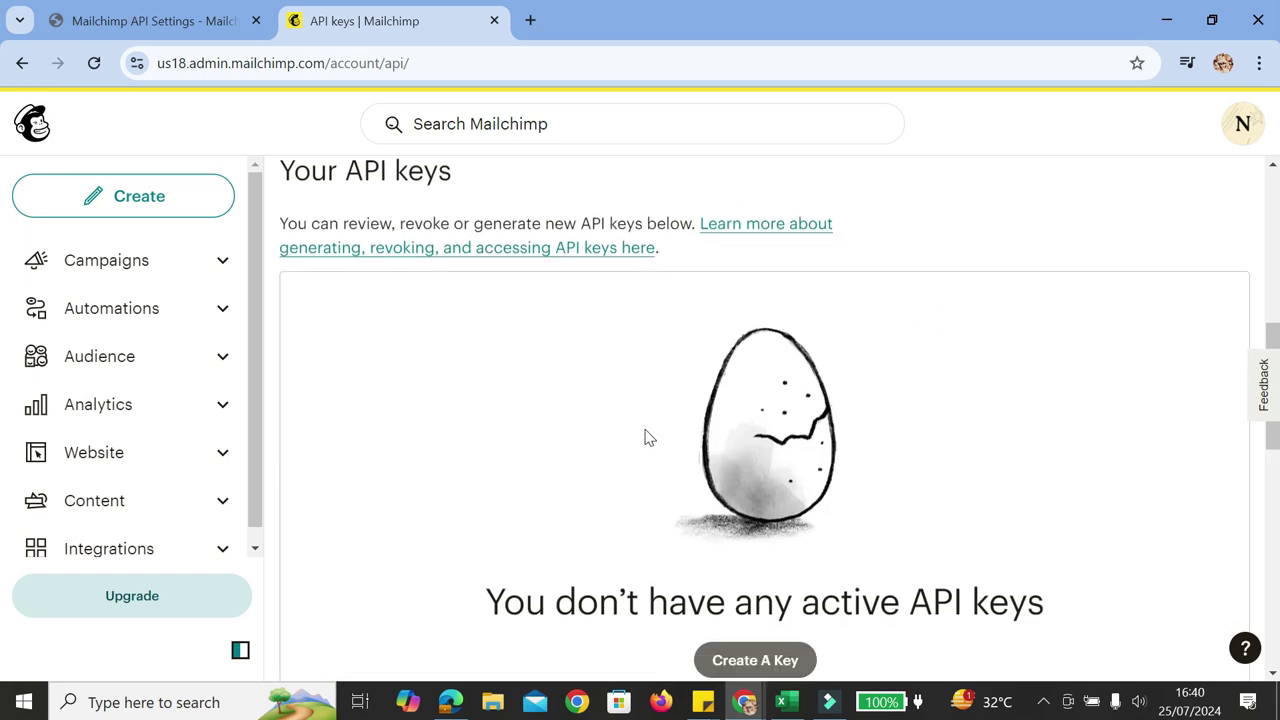
{"action": "left_click", "coordinate": [785, 485]}
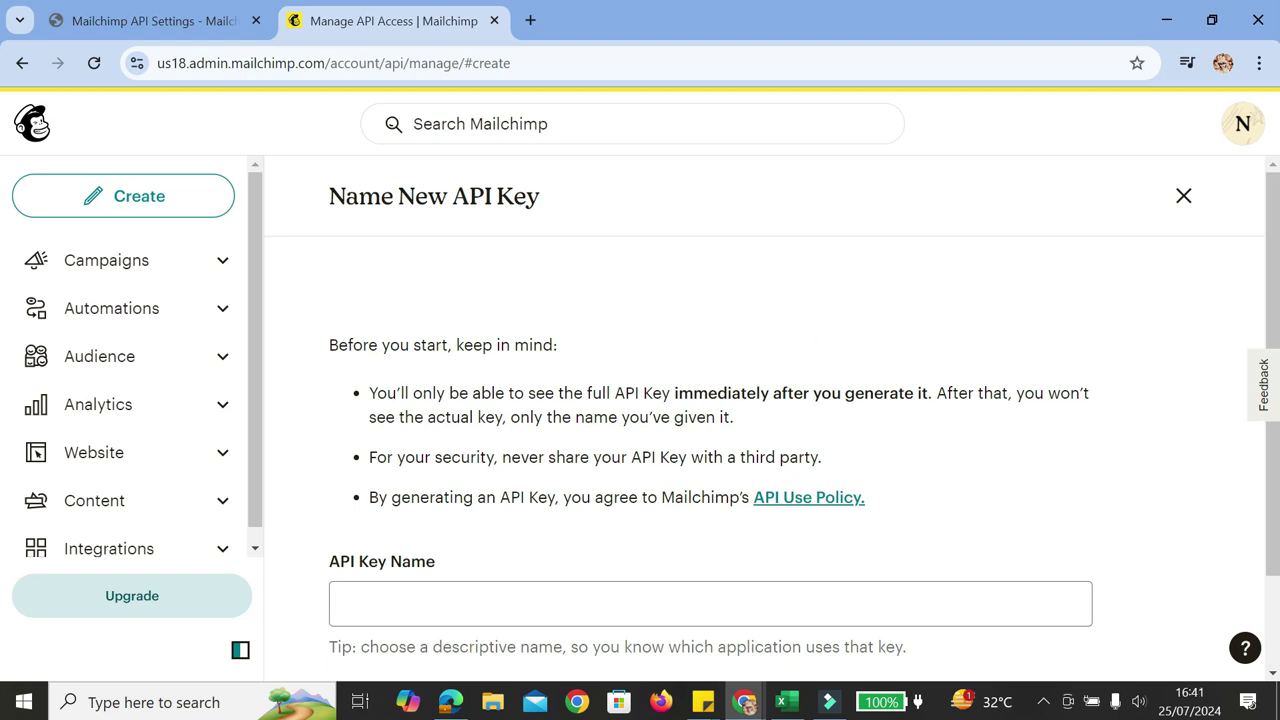
{"action": "scroll", "coordinate": [634, 450], "scroll_direction": "down", "scroll_amount": 2}
- Generate an API key named WPTests and copy it to the clipboard
{"action": "left_click", "coordinate": [443, 474]}
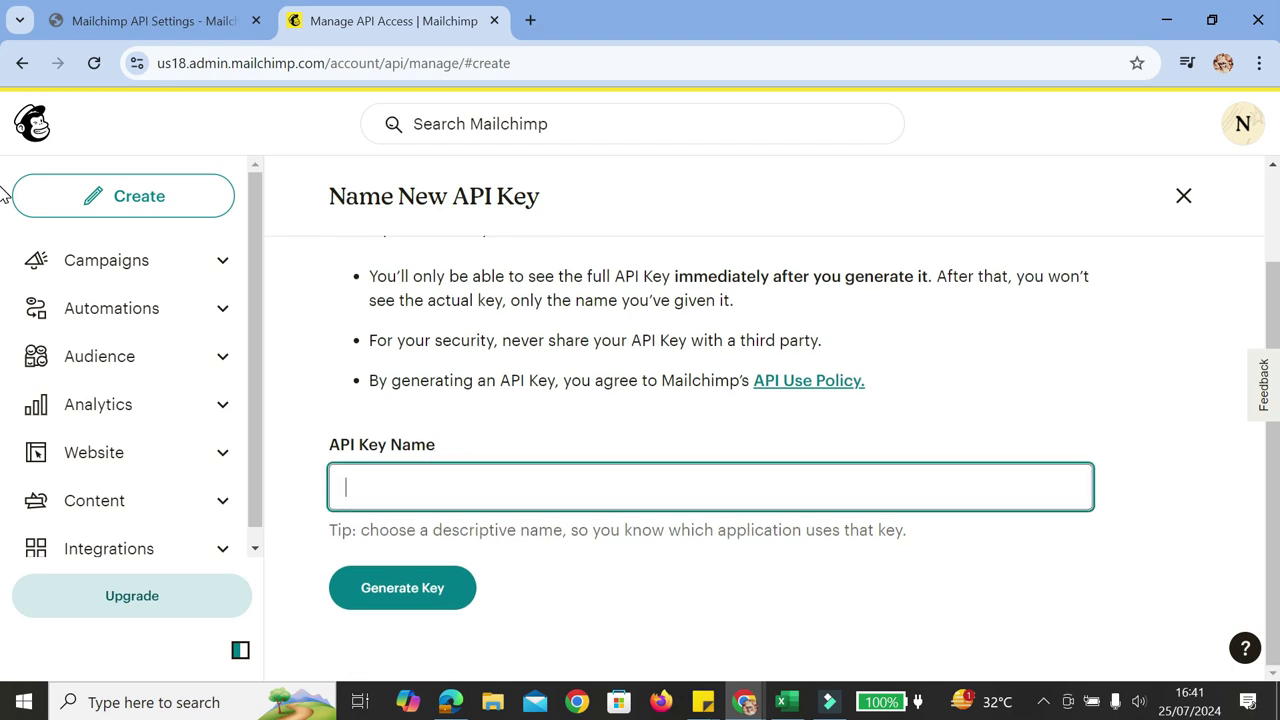
{"action": "type", "text": "WPTests"}
{"action": "left_click", "coordinate": [451, 590]}
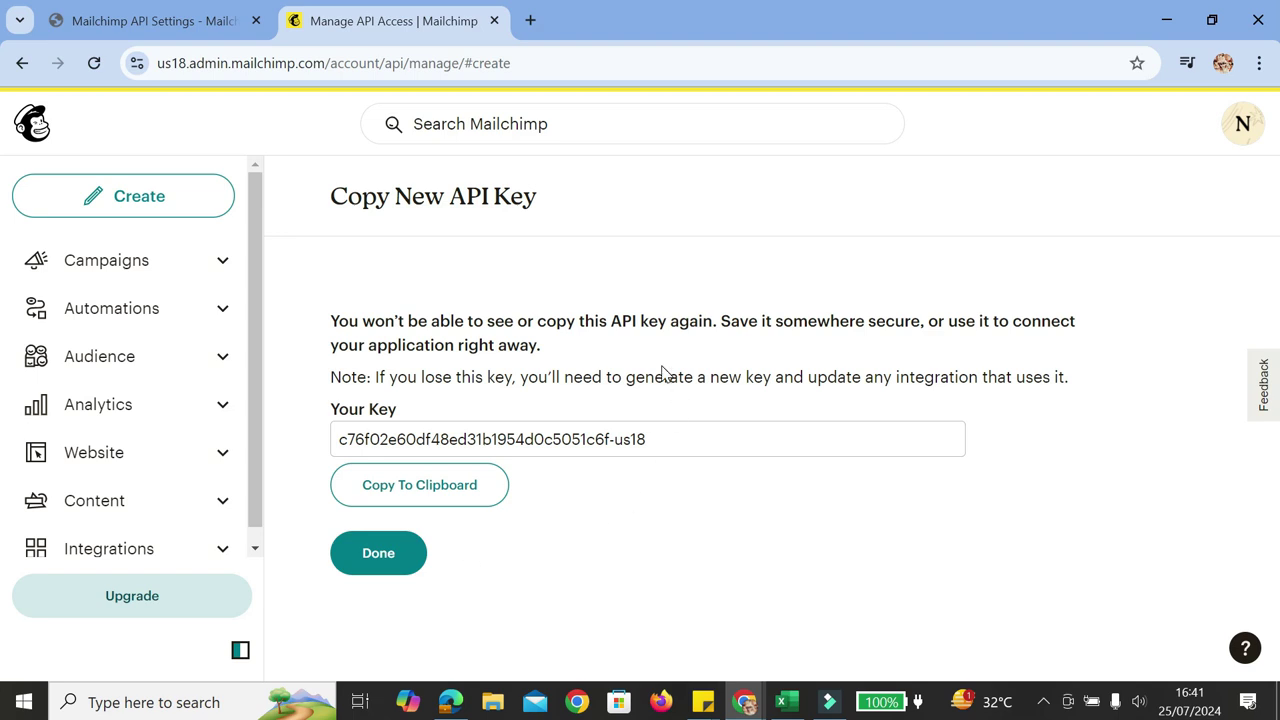
{"action": "left_click", "coordinate": [449, 486]}
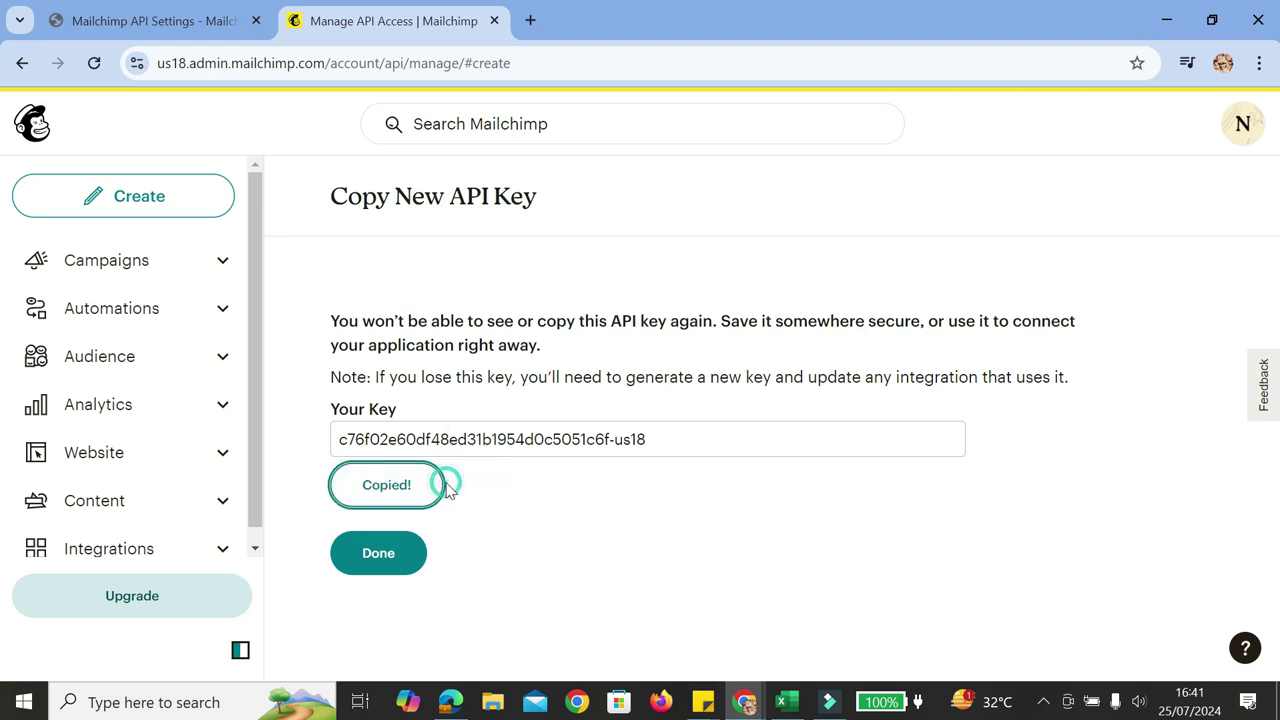
{"action": "left_click_drag", "start_coordinate": [697, 438], "coordinate": [313, 443]}
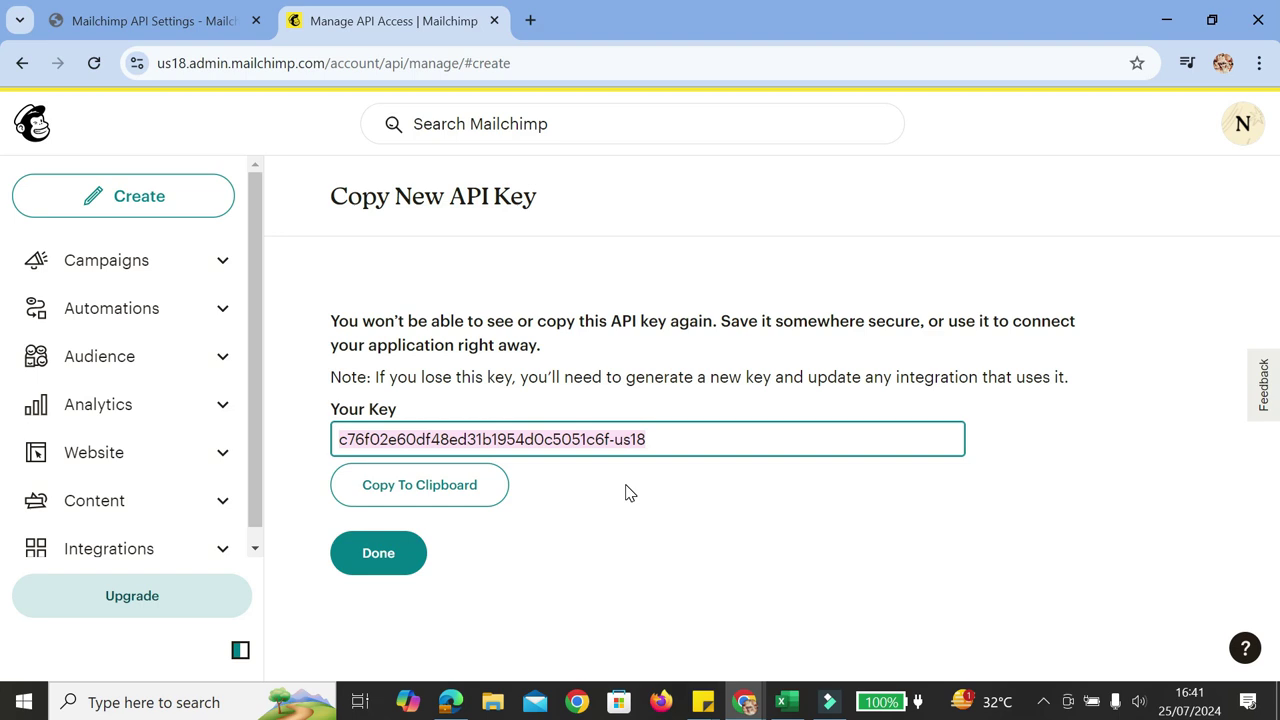
- Paste the copied key into the MC4WP API Key field and save it
{"action": "left_click", "coordinate": [113, 20]}
{"action": "left_click", "coordinate": [545, 428]}
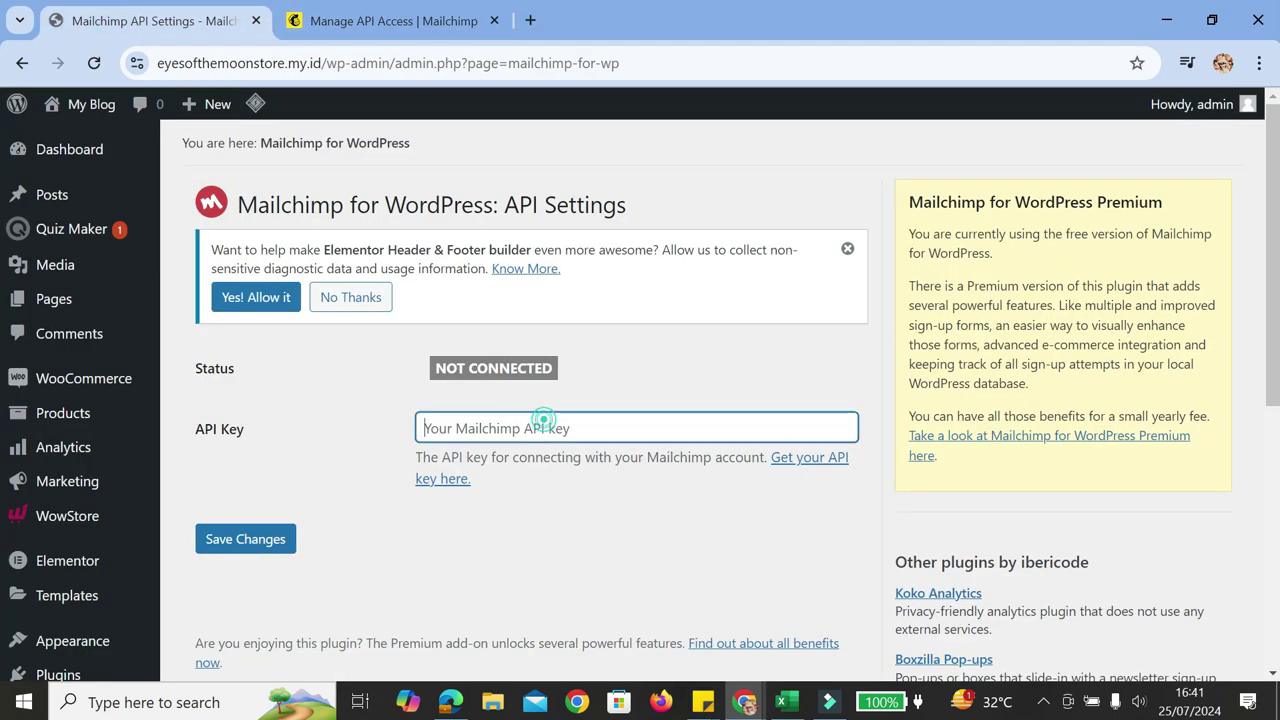
{"action": "key", "text": "ctrl+v"}
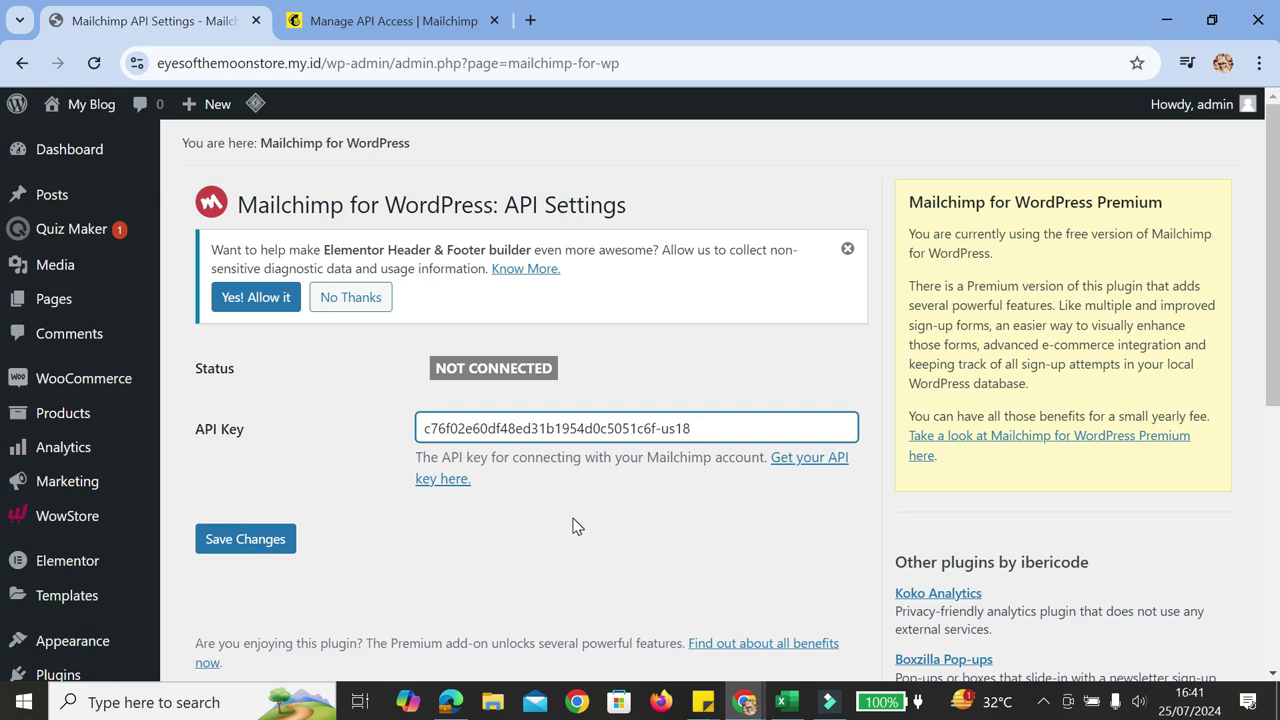
{"action": "left_click", "coordinate": [266, 549]}
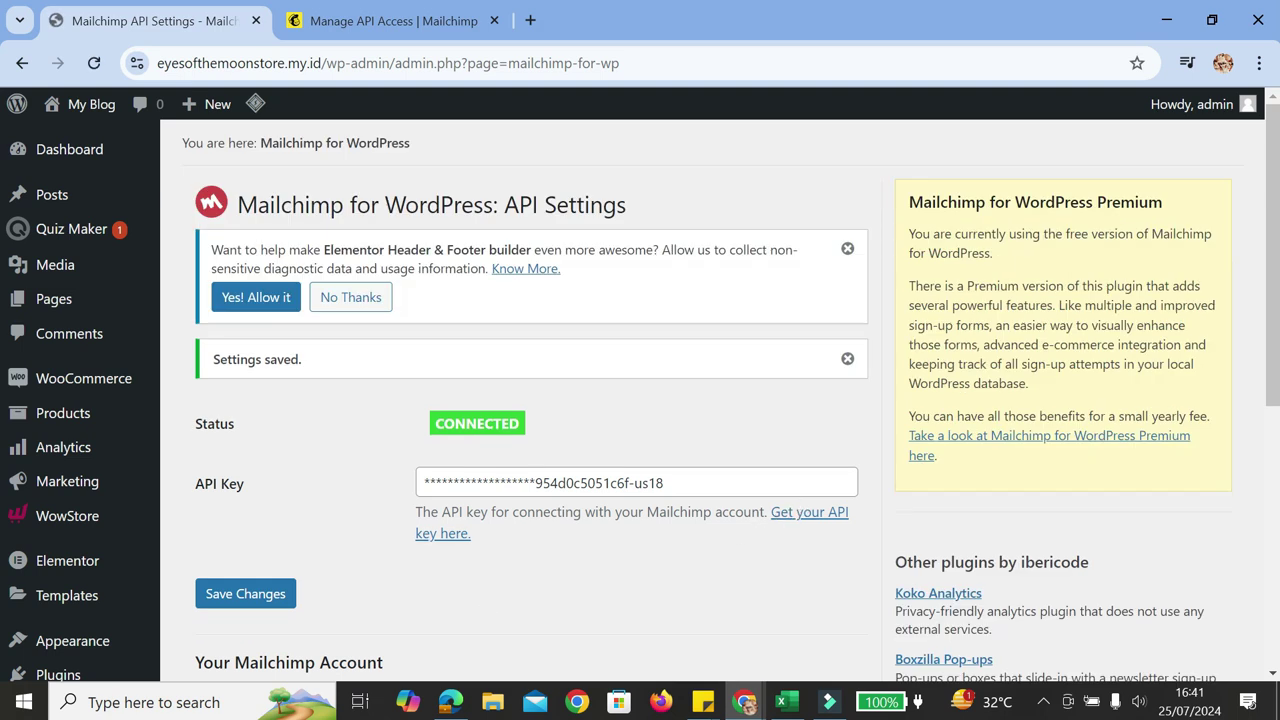
{"action": "scroll", "coordinate": [477, 508], "scroll_direction": "down", "scroll_amount": 2}
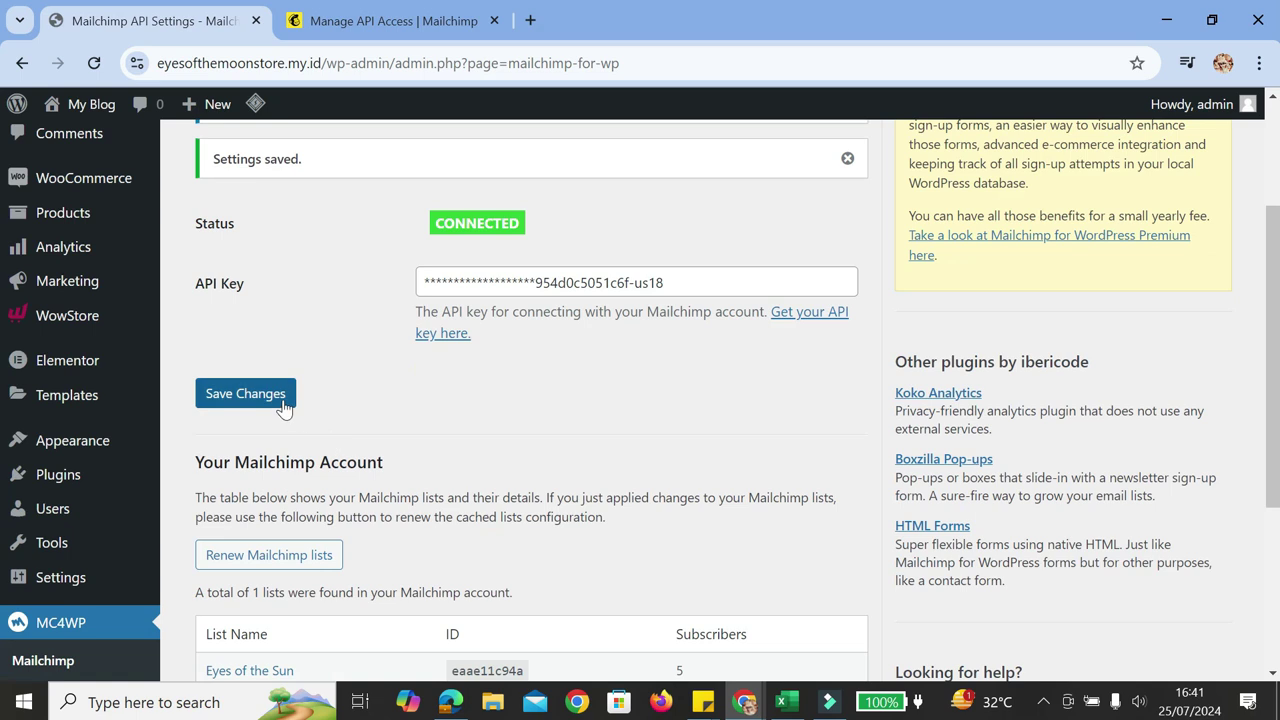
{"action": "scroll", "coordinate": [60, 620], "scroll_direction": "down", "scroll_amount": 1}
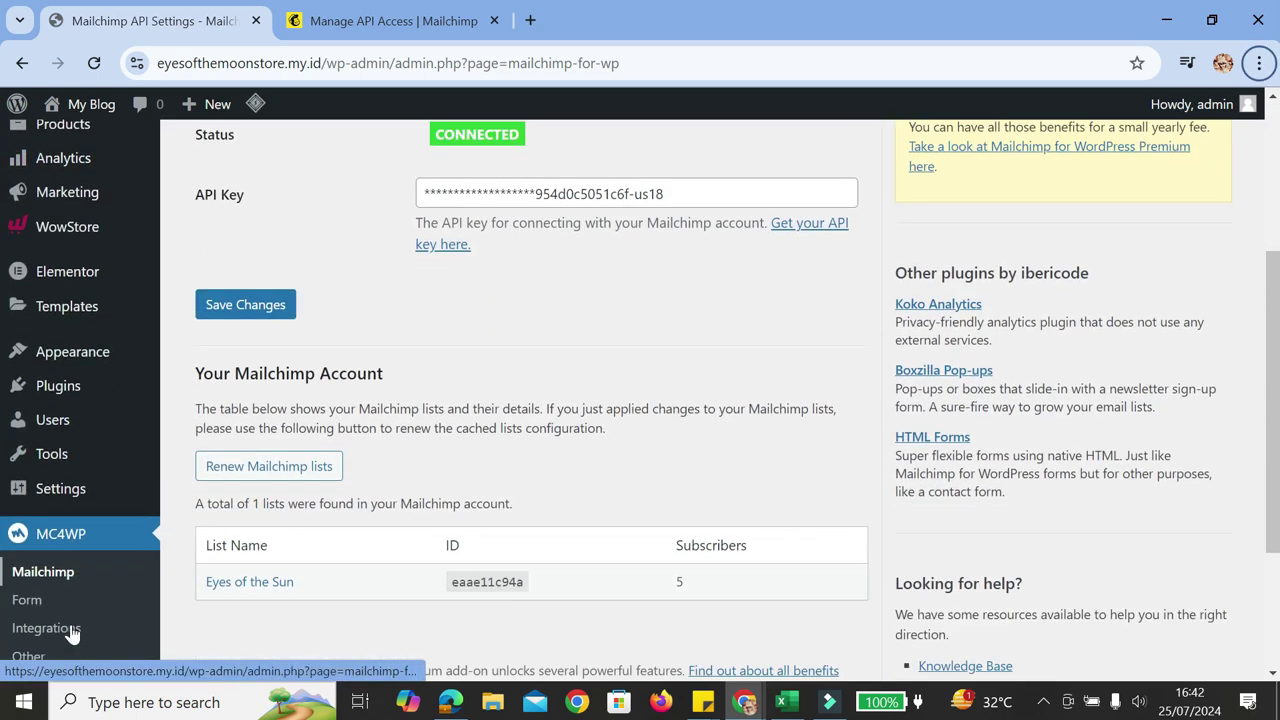
- Create a form titled 'Subscribe Now' subscribing to the Eyes of the Sun list
{"action": "left_click", "coordinate": [27, 591]}
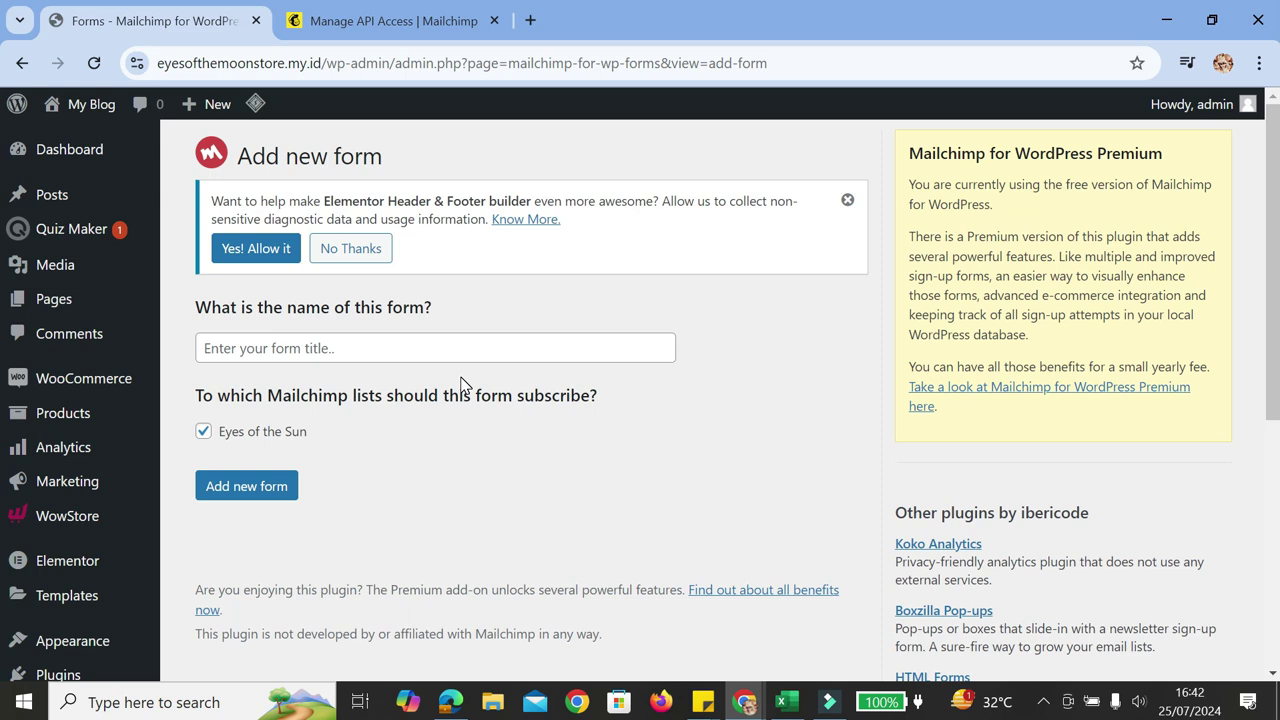
{"action": "left_click", "coordinate": [463, 348]}
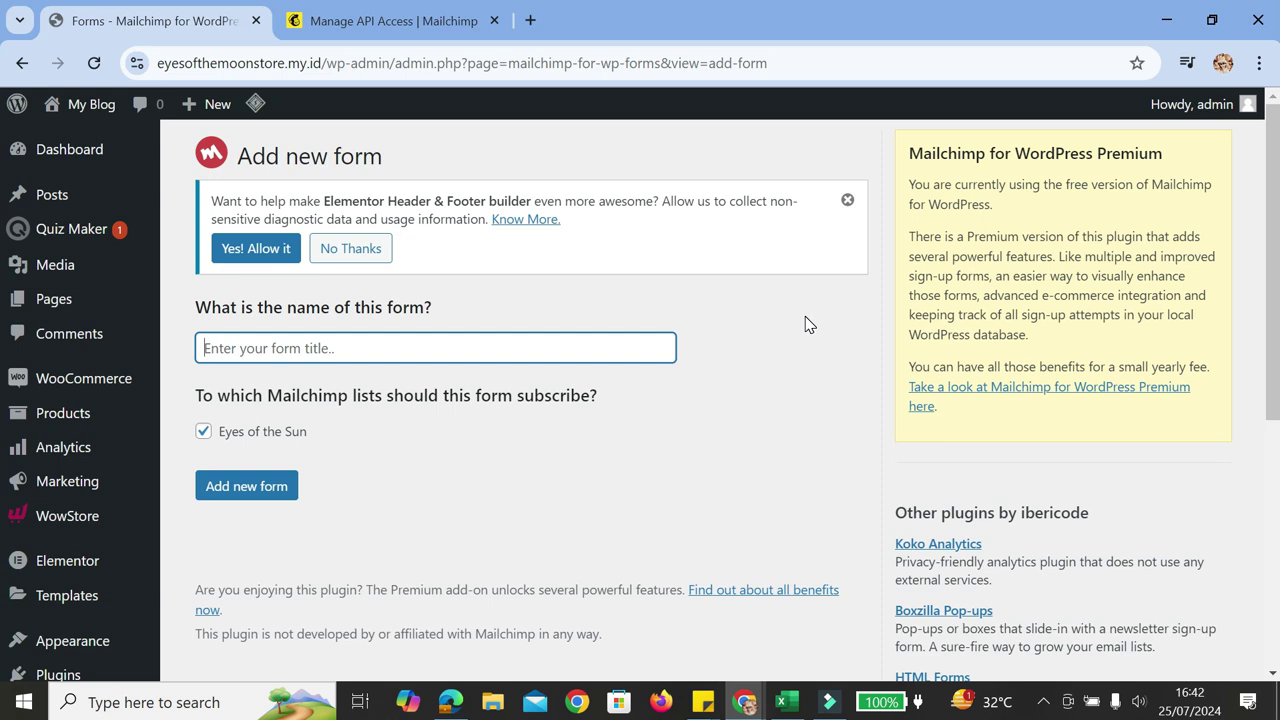
{"action": "type", "text": "Subscribe Now"}
{"action": "left_click", "coordinate": [258, 488]}
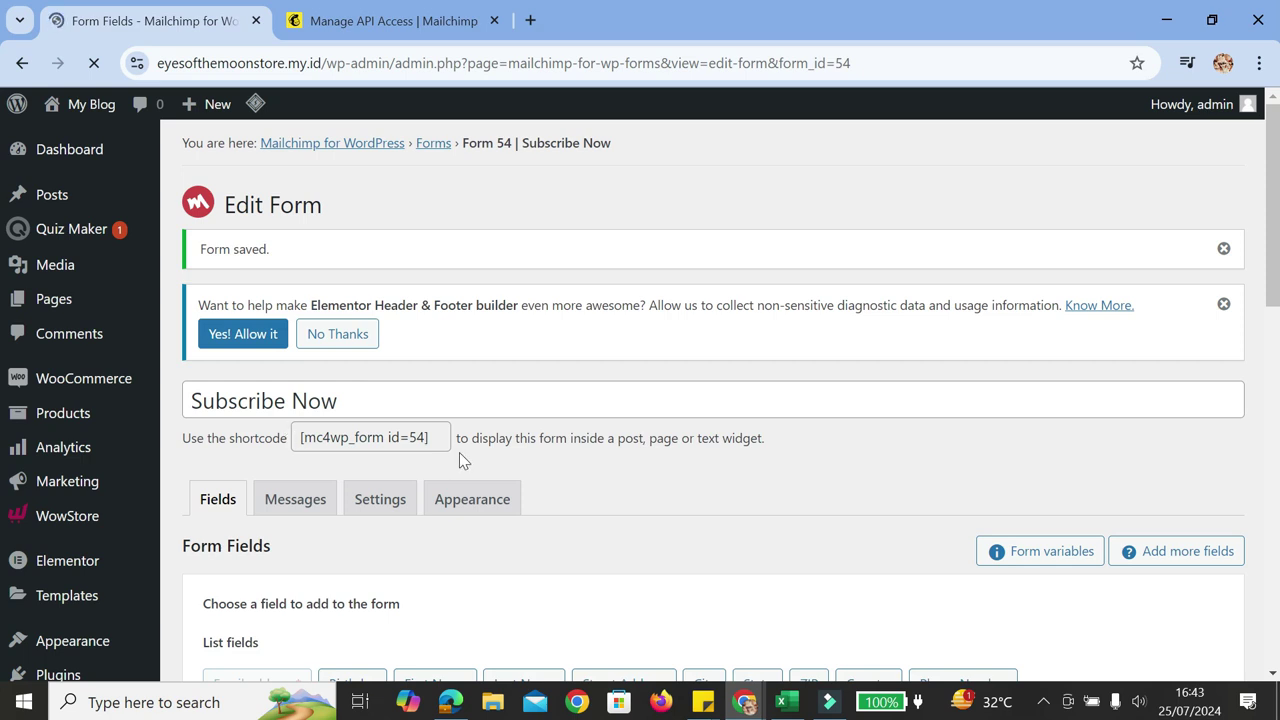
- Add a First Name field with placeholder 'First Name' to the form
{"action": "scroll", "coordinate": [637, 463], "scroll_direction": "down", "scroll_amount": 2}
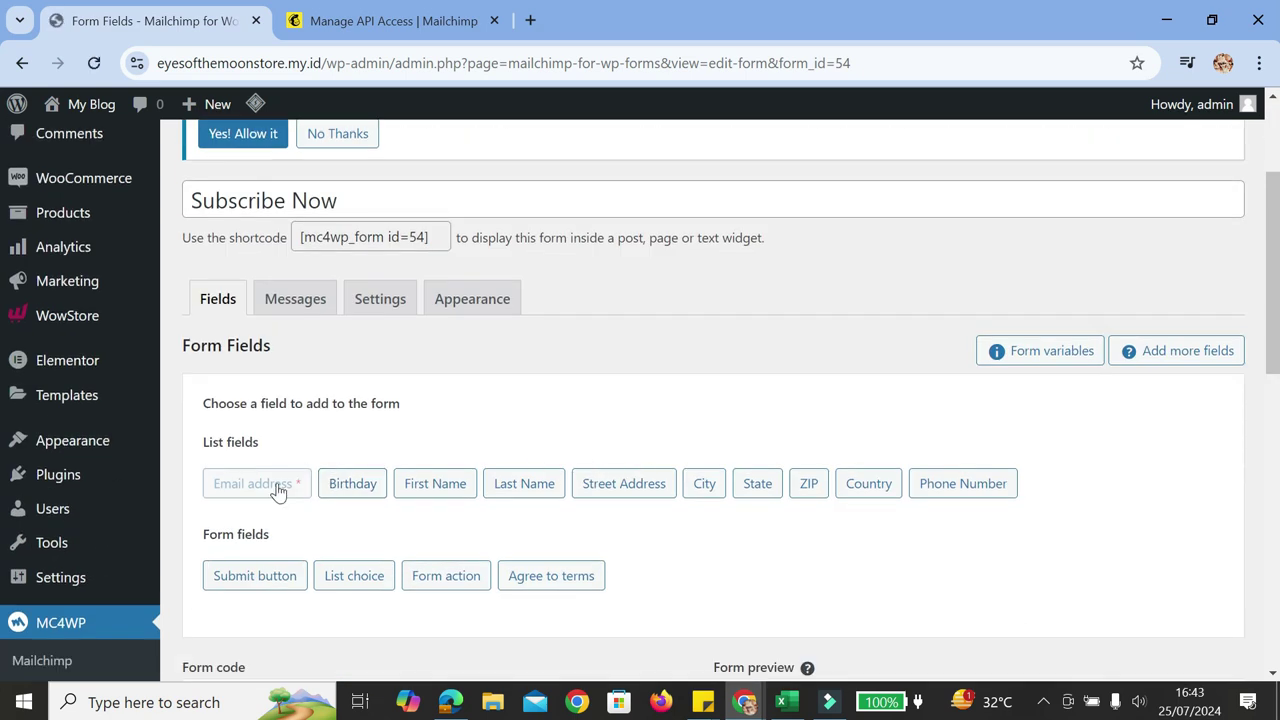
{"action": "scroll", "coordinate": [590, 485], "scroll_direction": "down", "scroll_amount": 4}
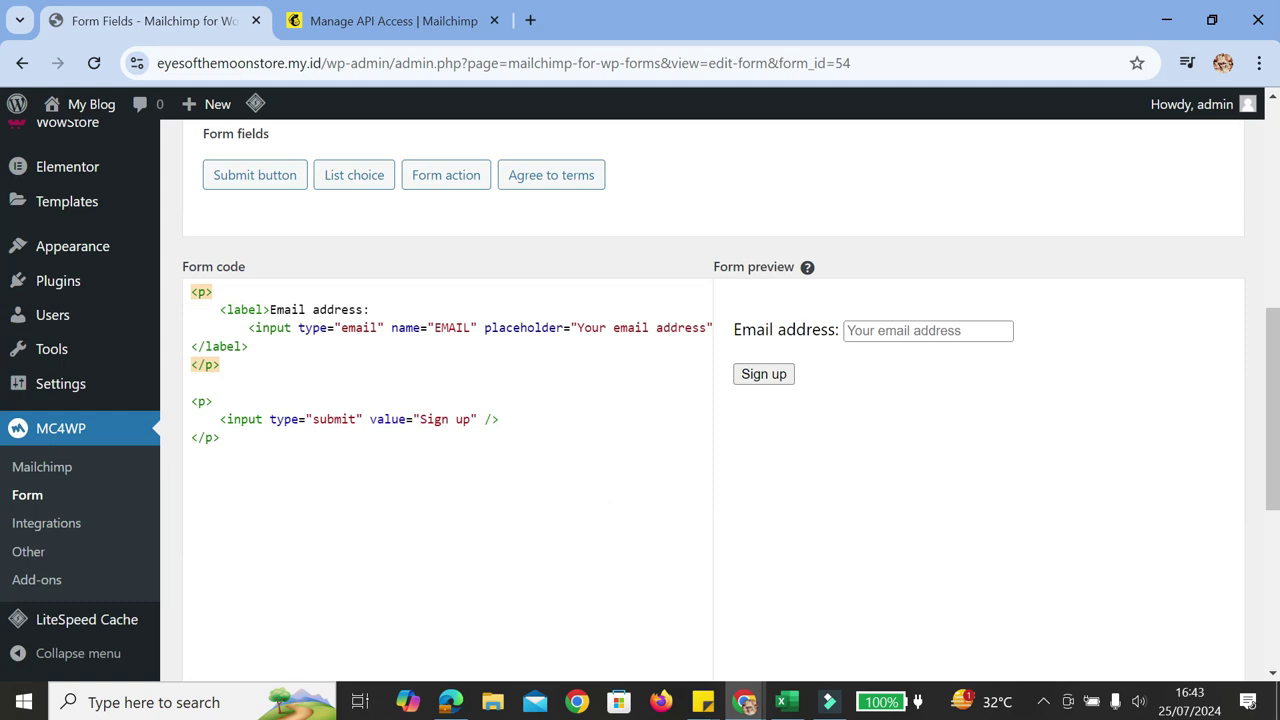
{"action": "scroll", "coordinate": [700, 400], "scroll_direction": "up", "scroll_amount": 1}
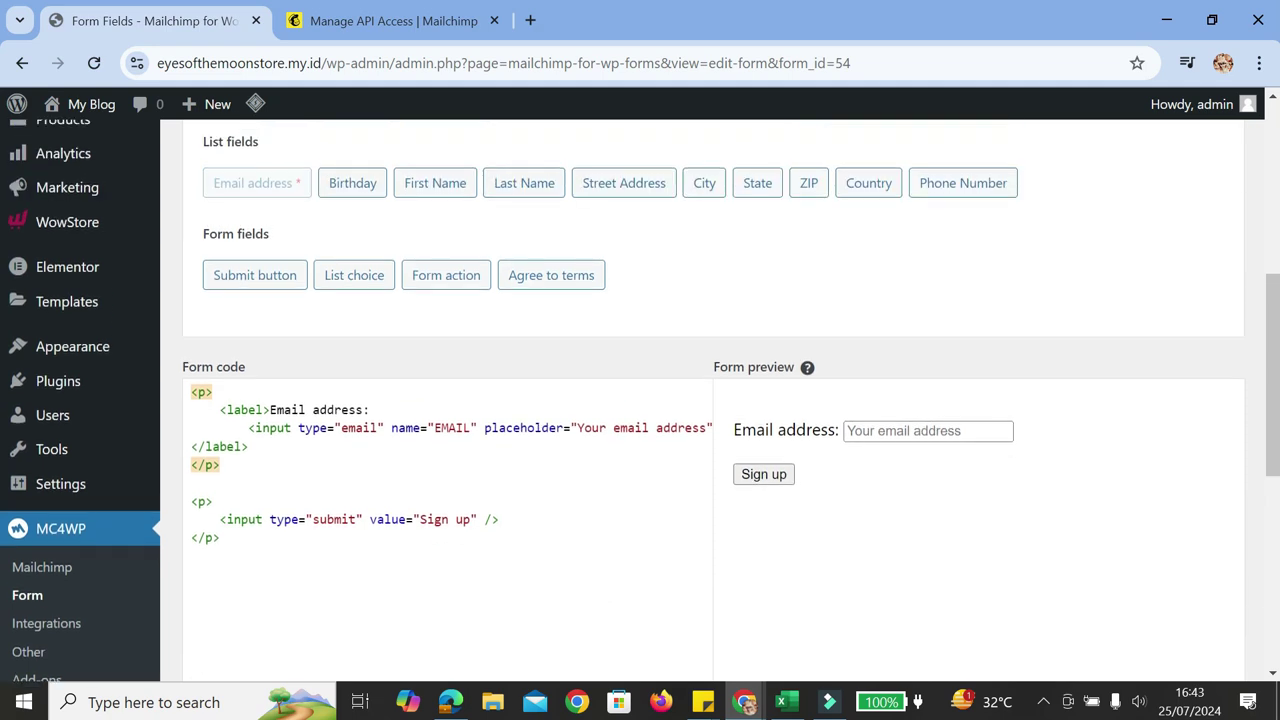
{"action": "scroll", "coordinate": [303, 363], "scroll_direction": "up", "scroll_amount": 1}
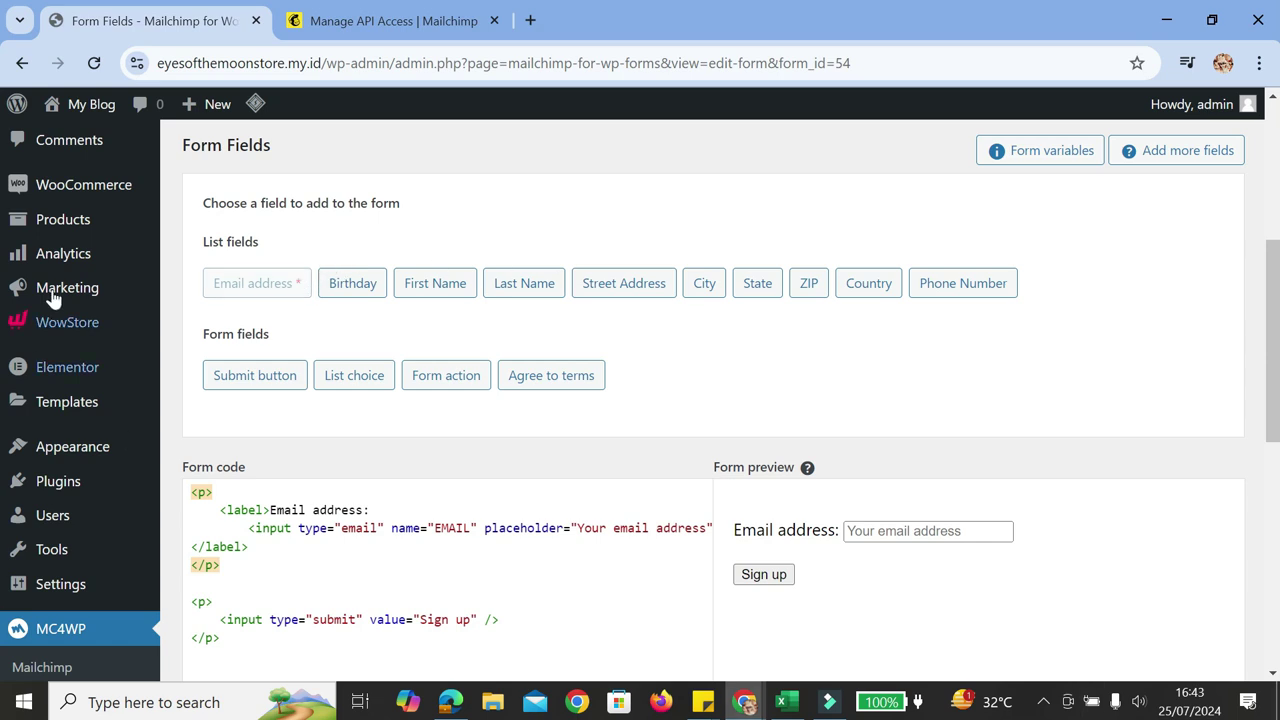
{"action": "left_click", "coordinate": [434, 283]}
{"action": "left_click", "coordinate": [631, 322]}
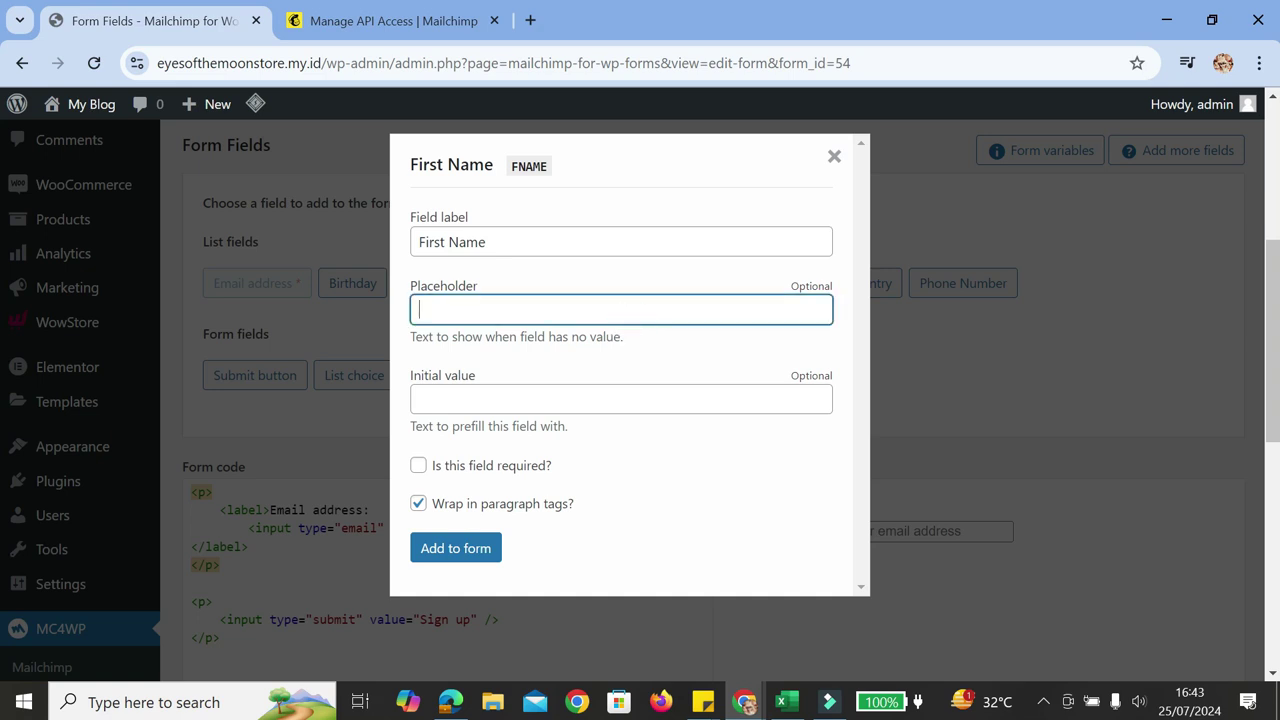
{"action": "left_click_drag", "start_coordinate": [490, 243], "coordinate": [414, 268]}
{"action": "key", "text": "ctrl+c"}
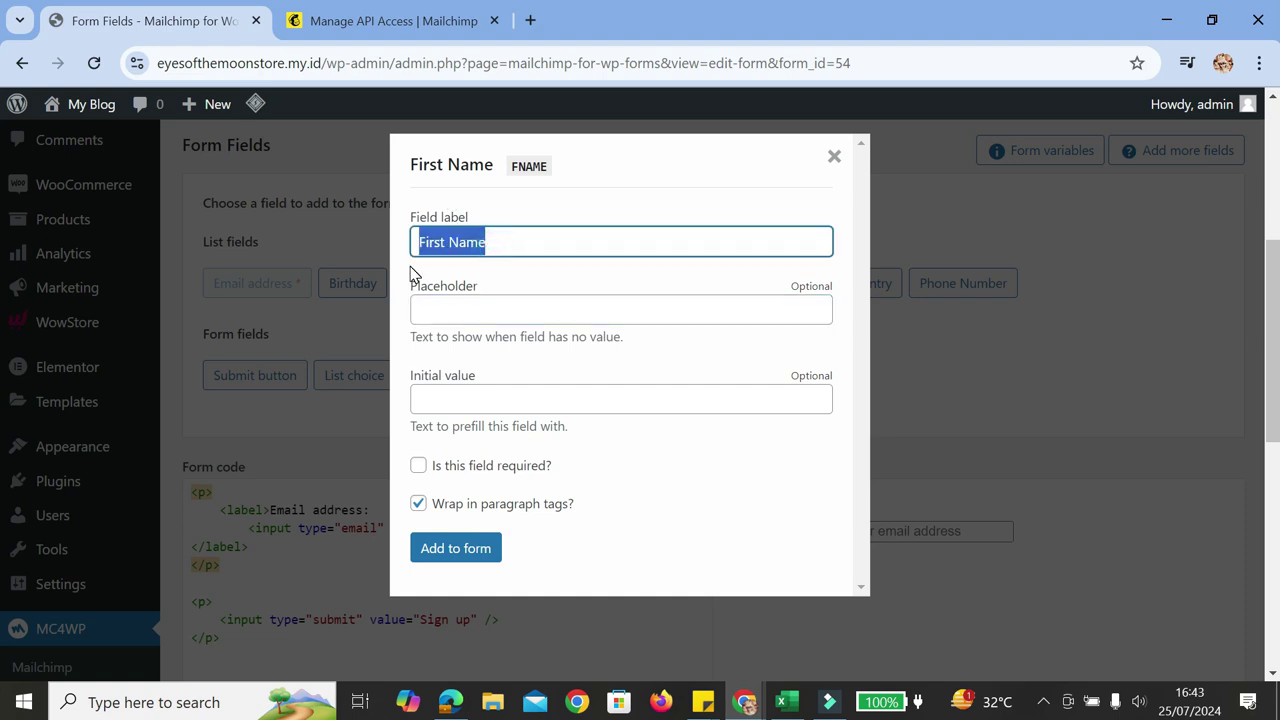
{"action": "left_click", "coordinate": [514, 320]}
{"action": "key", "text": "ctrl+v"}
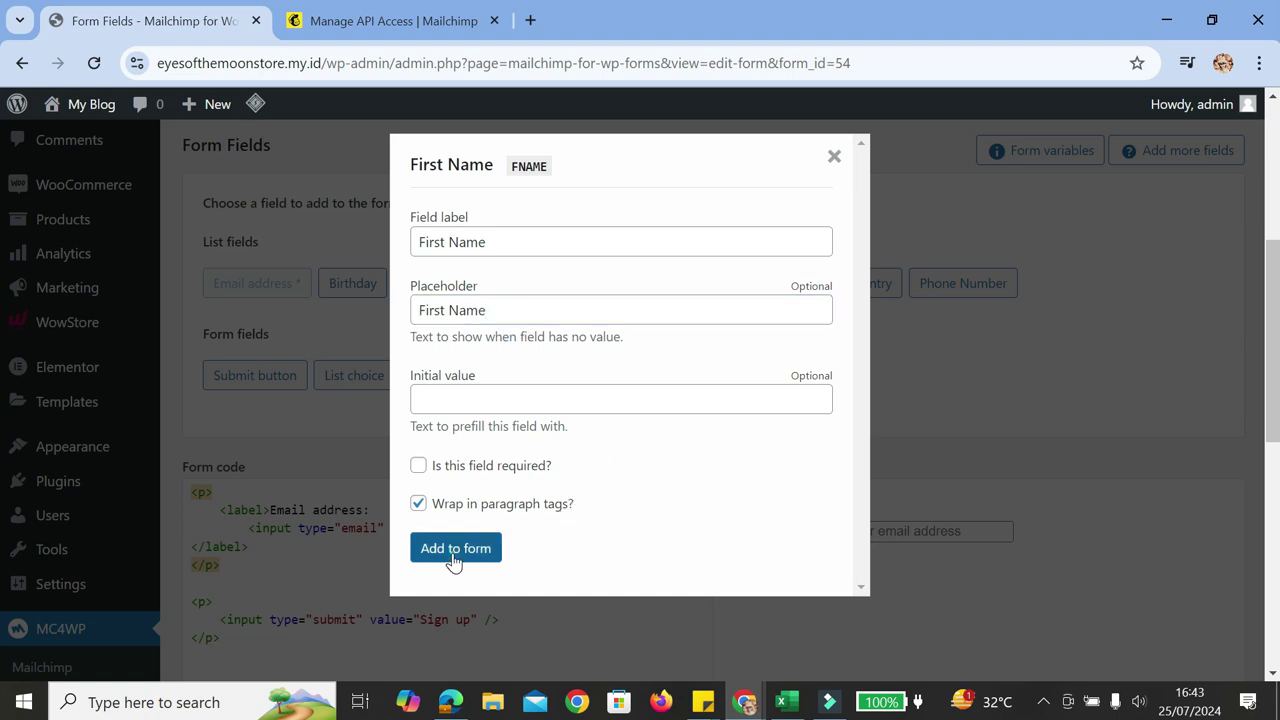
{"action": "left_click", "coordinate": [454, 550]}
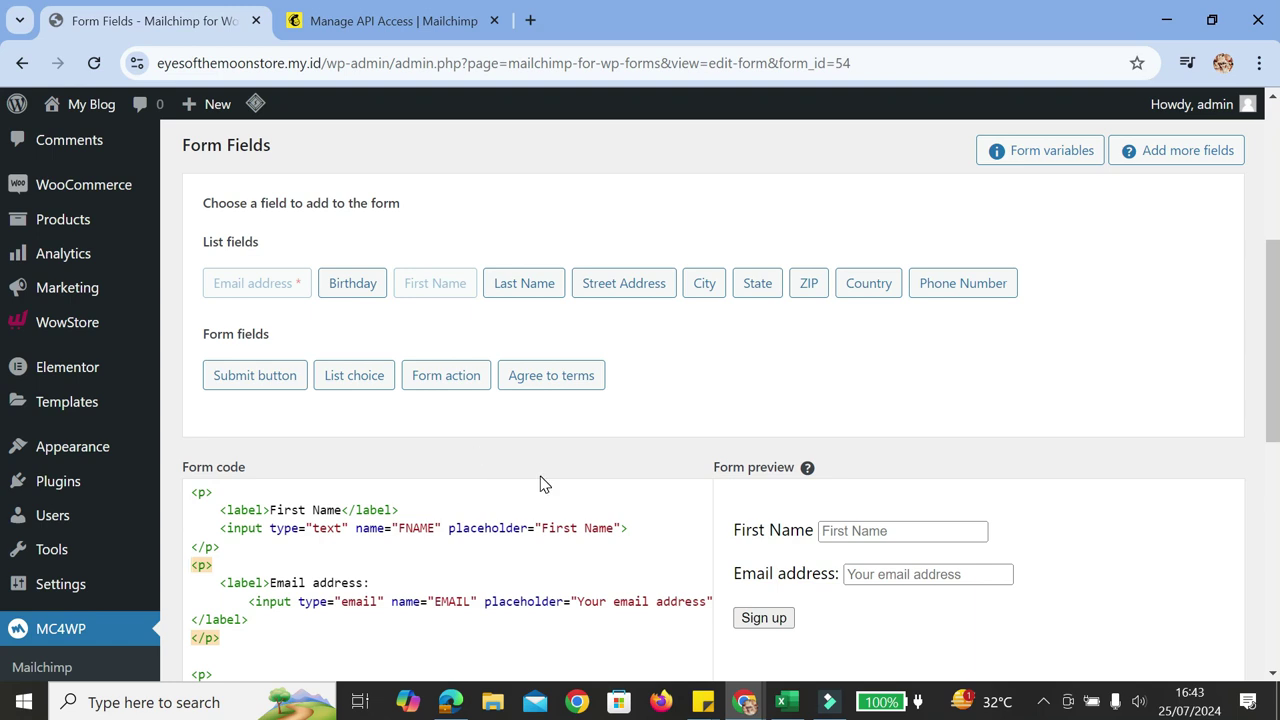
- Add a Last Name field with placeholder 'Last Name' to the form
{"action": "left_click", "coordinate": [538, 287]}
{"action": "triple_click", "coordinate": [554, 237]}
{"action": "key", "text": "ctrl+c"}
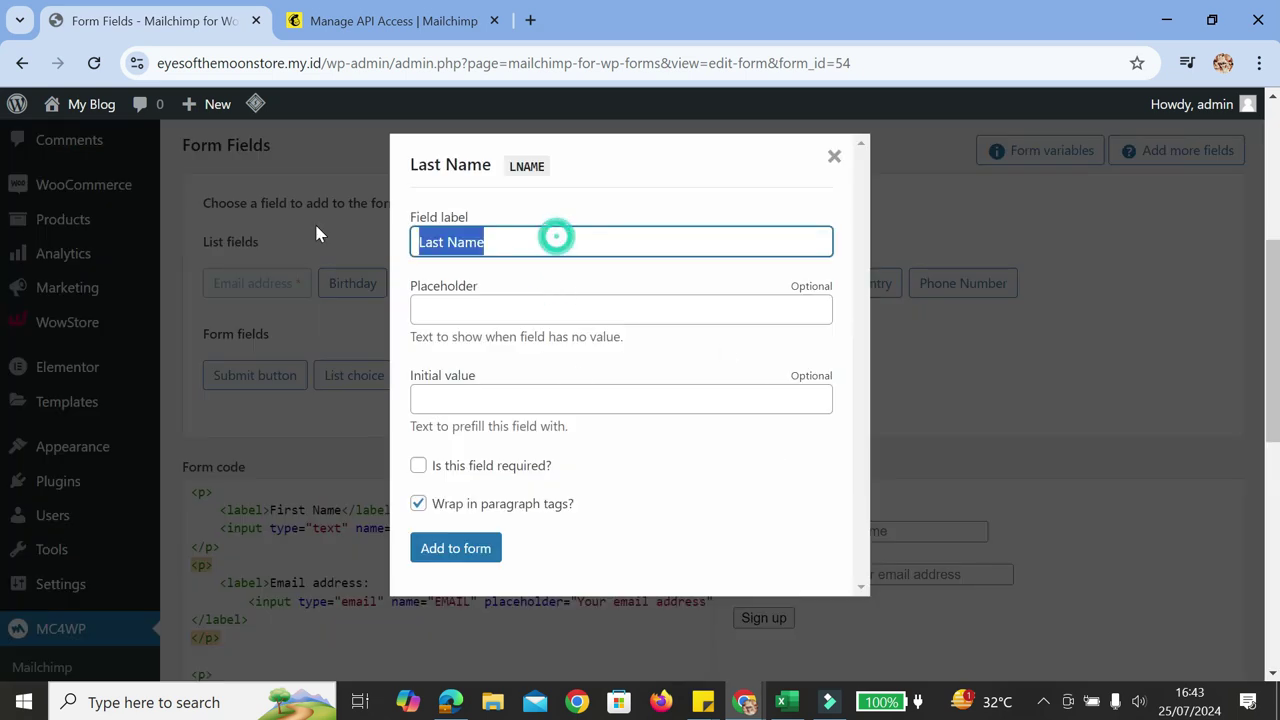
{"action": "left_click", "coordinate": [448, 309]}
{"action": "key", "text": "ctrl+v"}
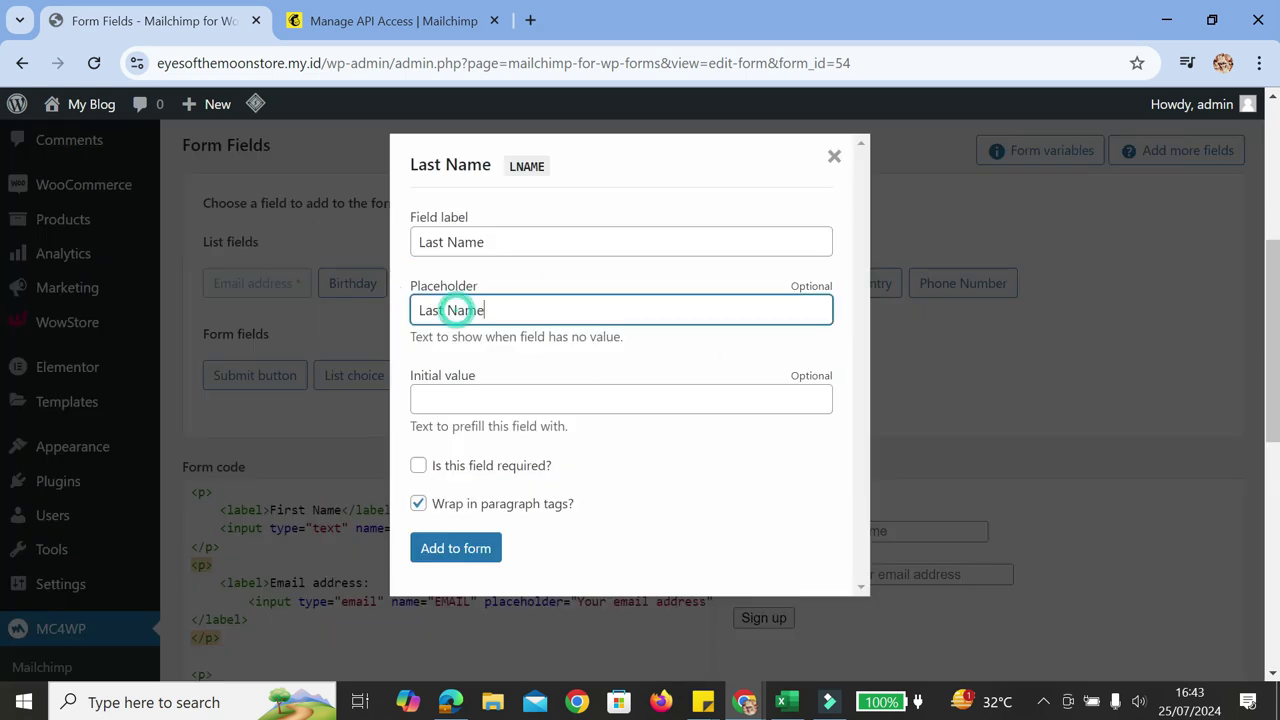
{"action": "left_click", "coordinate": [478, 555]}
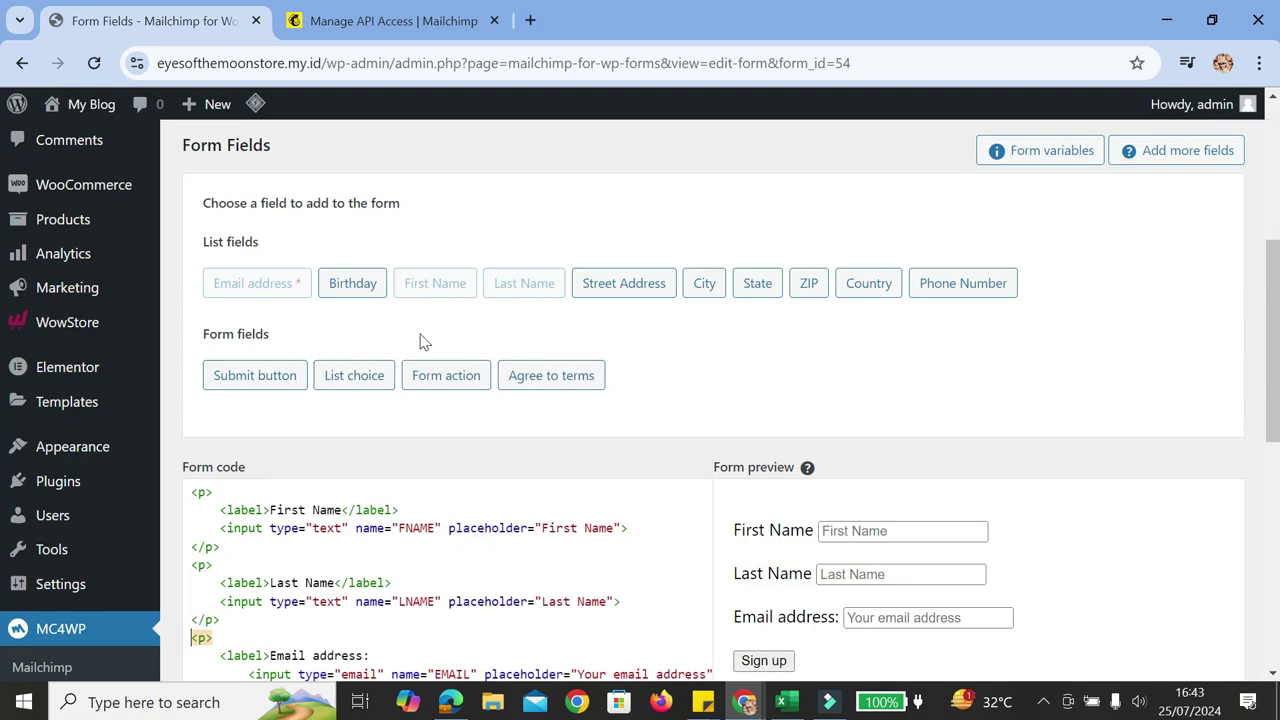
{"action": "scroll", "coordinate": [760, 391], "scroll_direction": "down", "scroll_amount": 1}
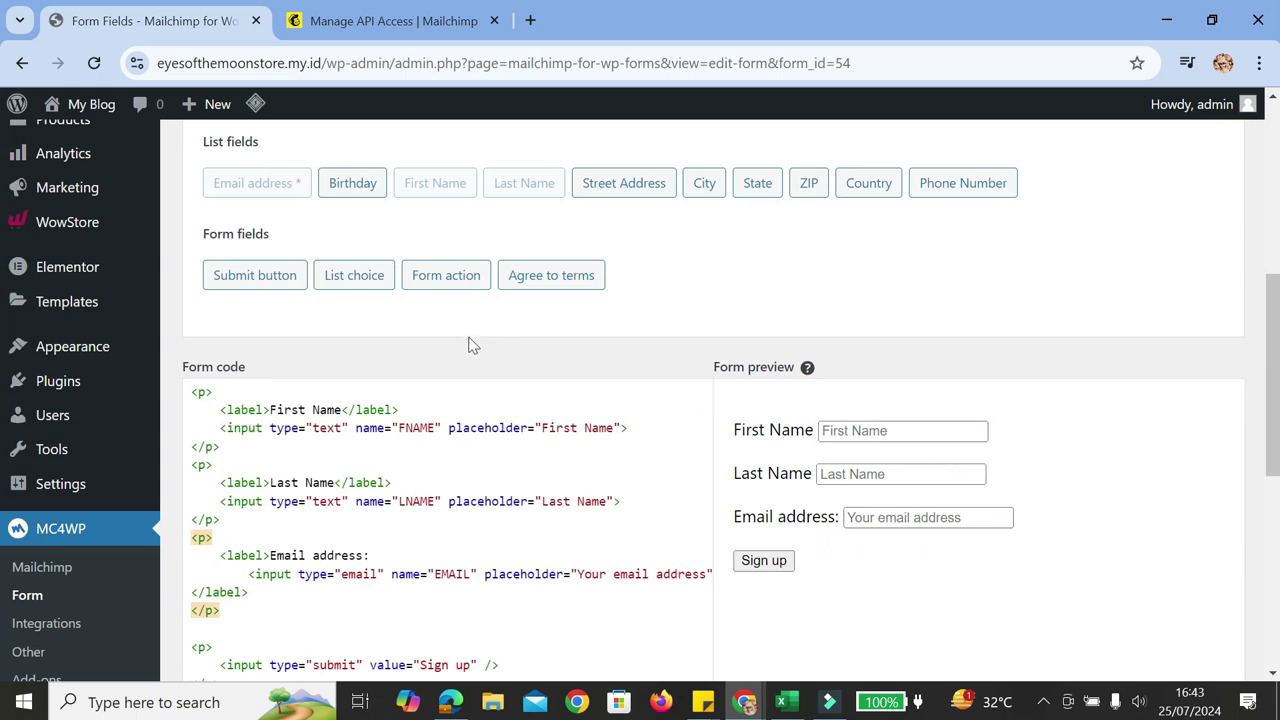
- Add a submit button whose value is 'Join Now' to the form
{"action": "left_click", "coordinate": [264, 285]}
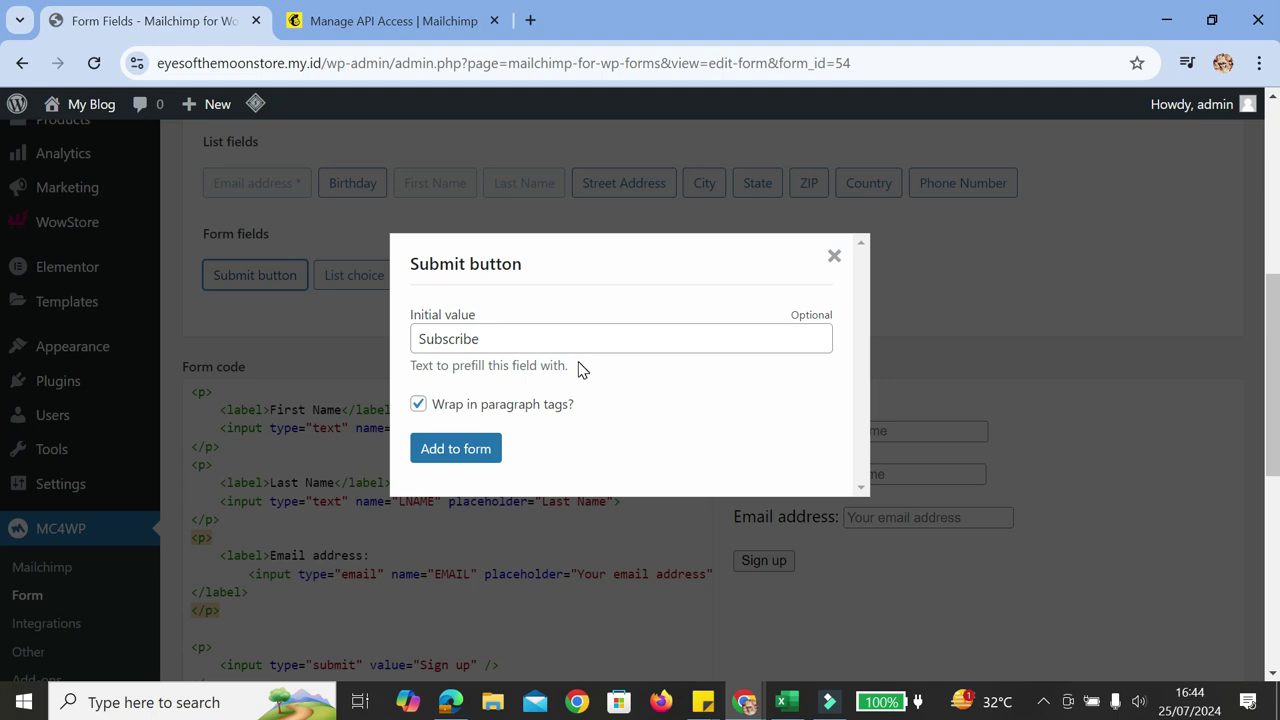
{"action": "key", "text": "Tab"}
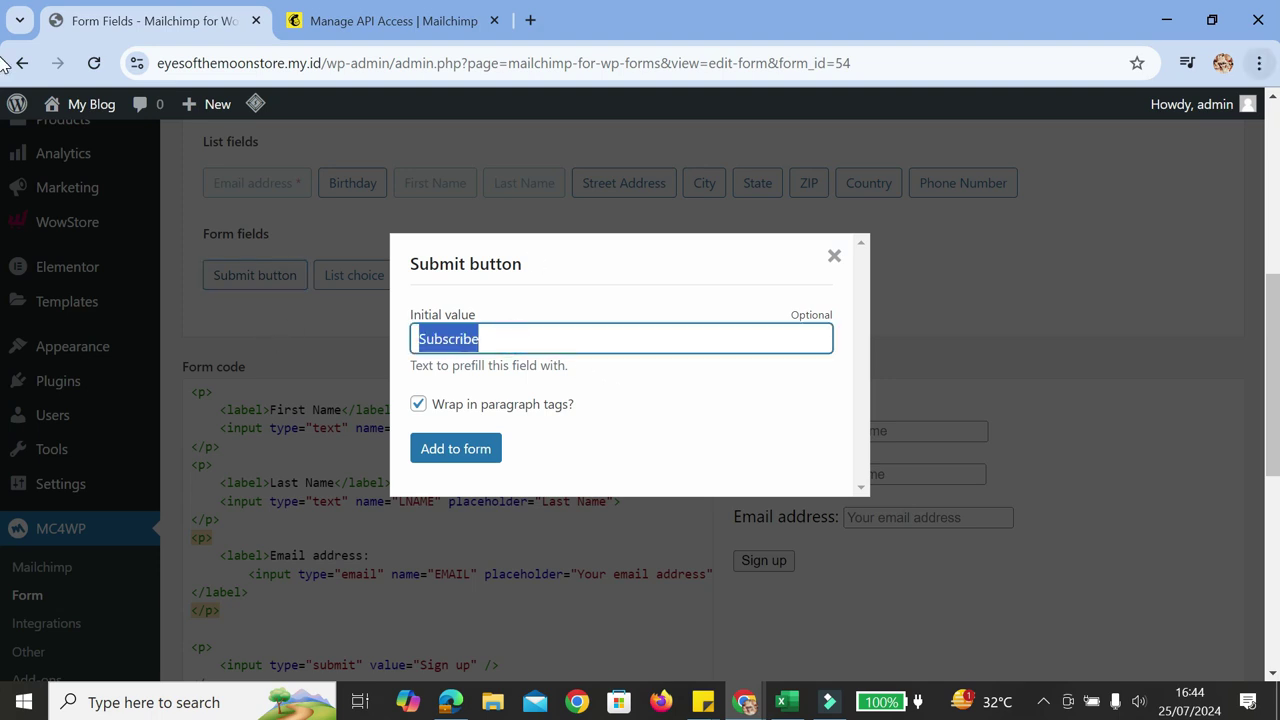
{"action": "type", "text": "Join"}
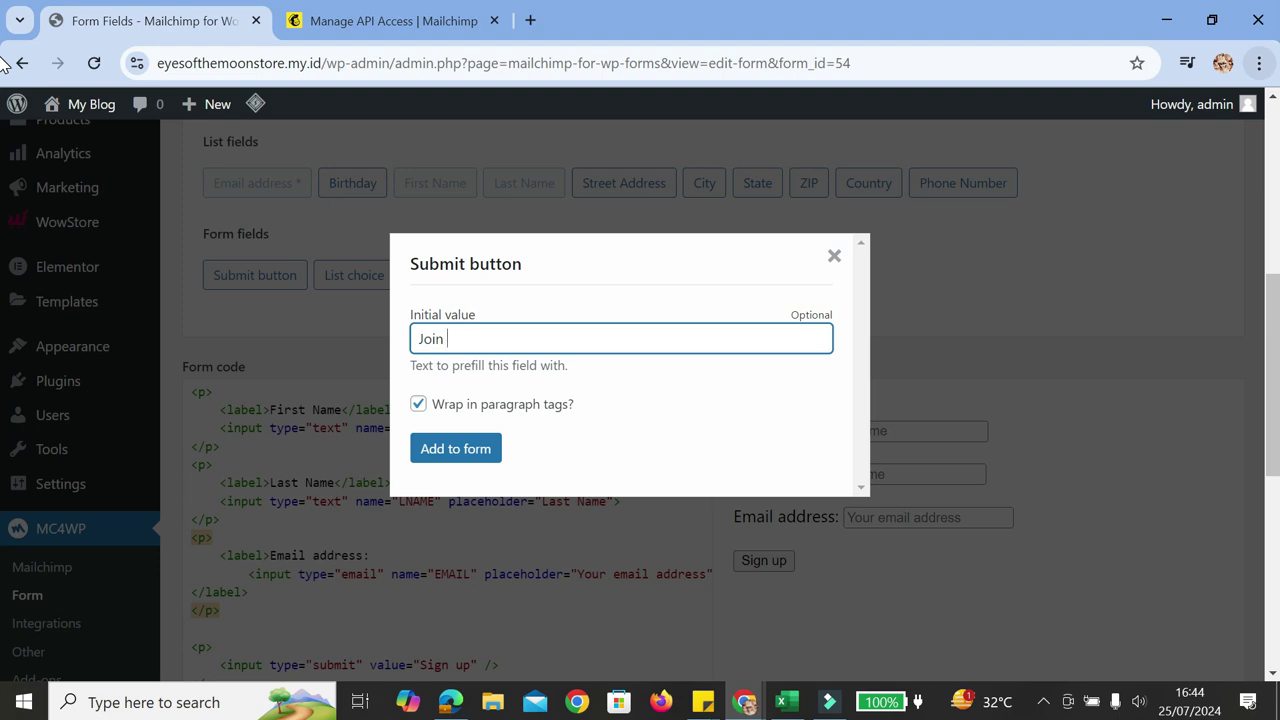
{"action": "type", "text": " Now"}
{"action": "left_click", "coordinate": [455, 448]}
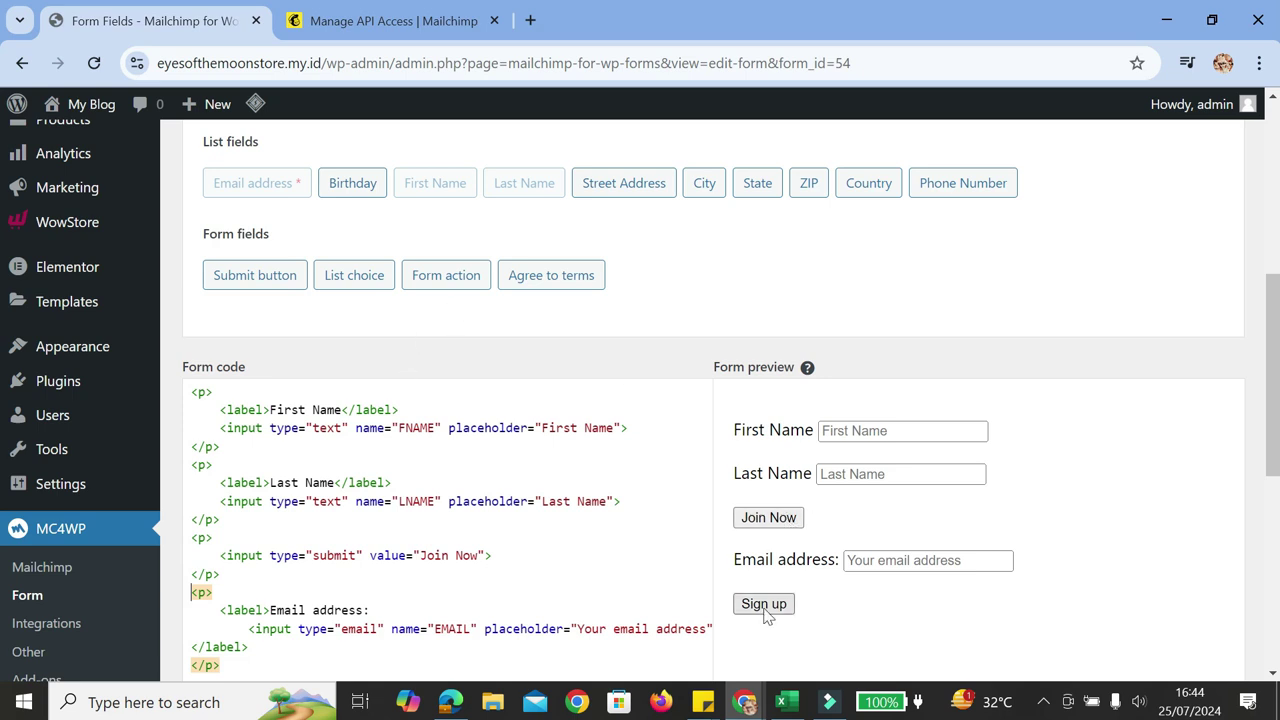
{"action": "scroll", "coordinate": [766, 613], "scroll_direction": "down", "scroll_amount": 2}
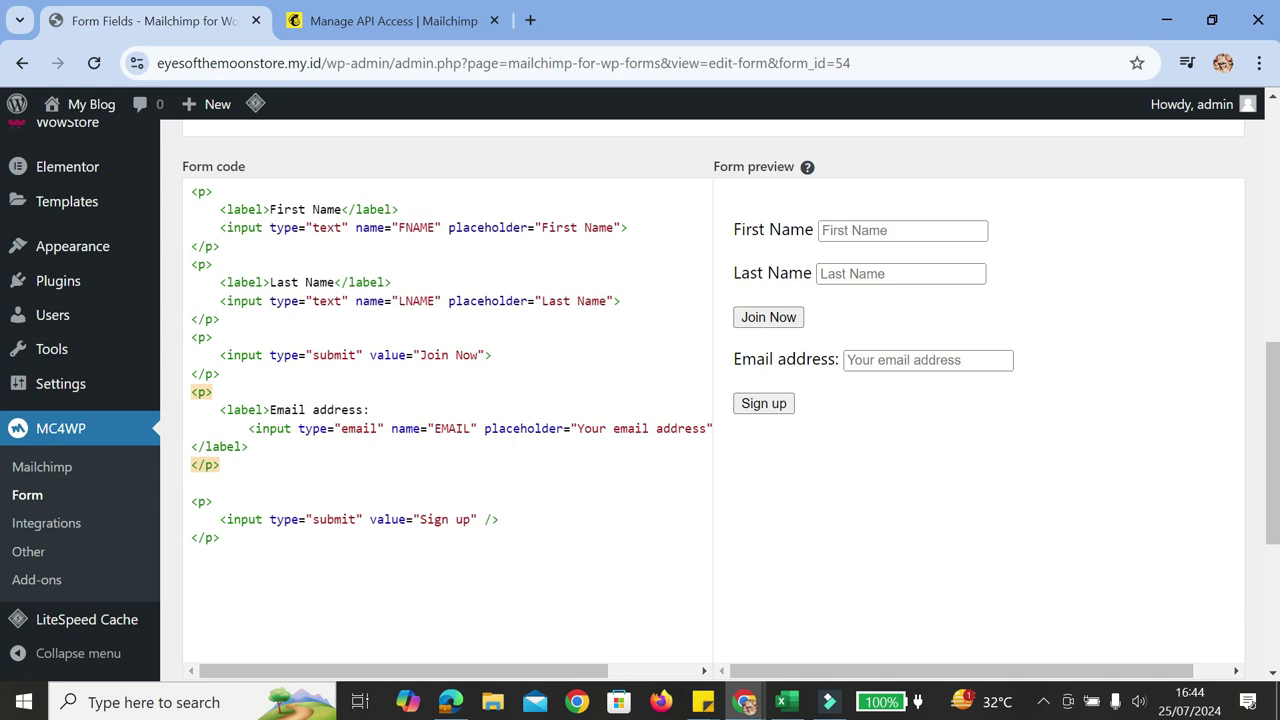
- Delete the extra Join Now paragraph, save the form, and select shortcode [mc4wp_form id=54]
{"action": "left_click_drag", "start_coordinate": [220, 373], "coordinate": [172, 346]}
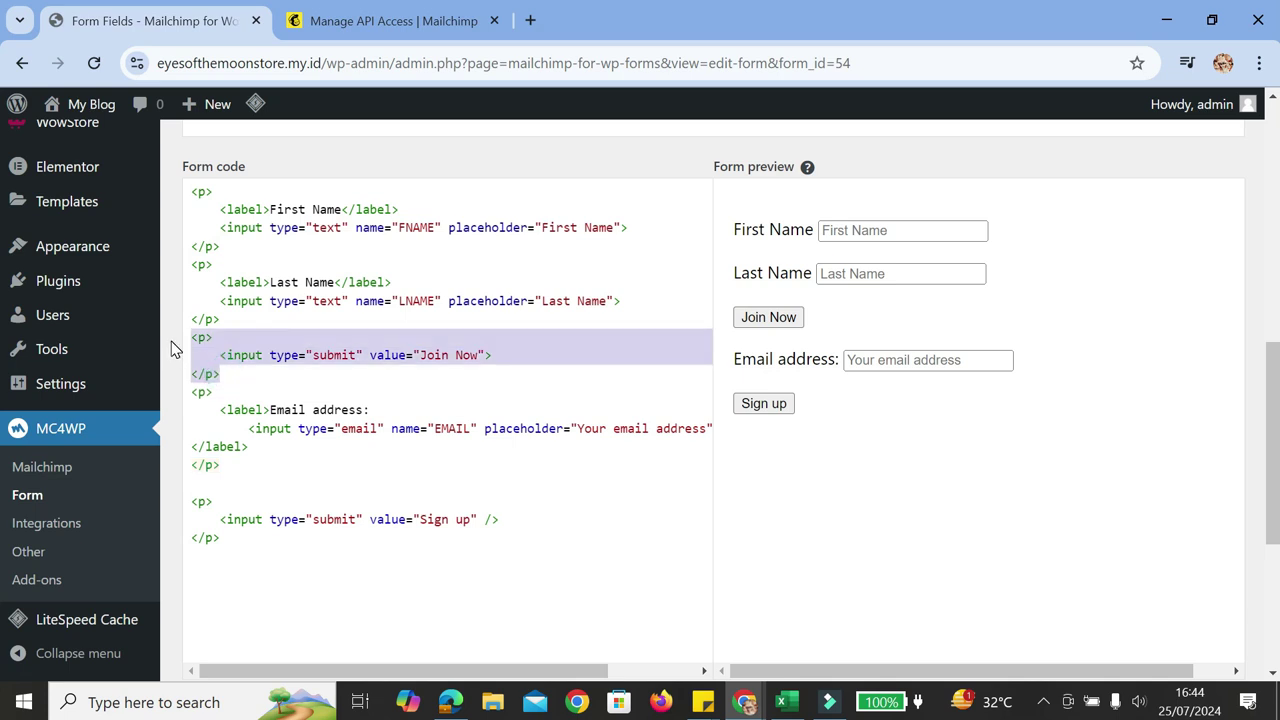
{"action": "key", "text": "Delete"}
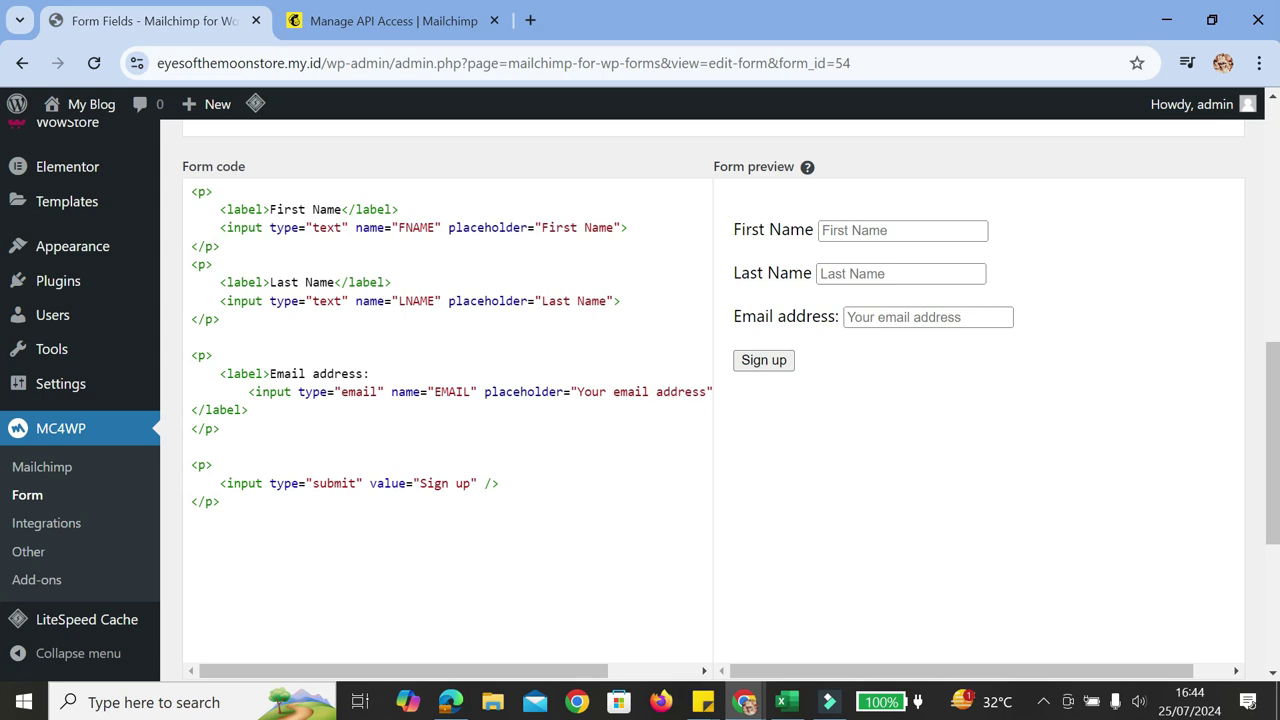
{"action": "scroll", "coordinate": [795, 380], "scroll_direction": "down", "scroll_amount": 3}
{"action": "left_click", "coordinate": [240, 437]}
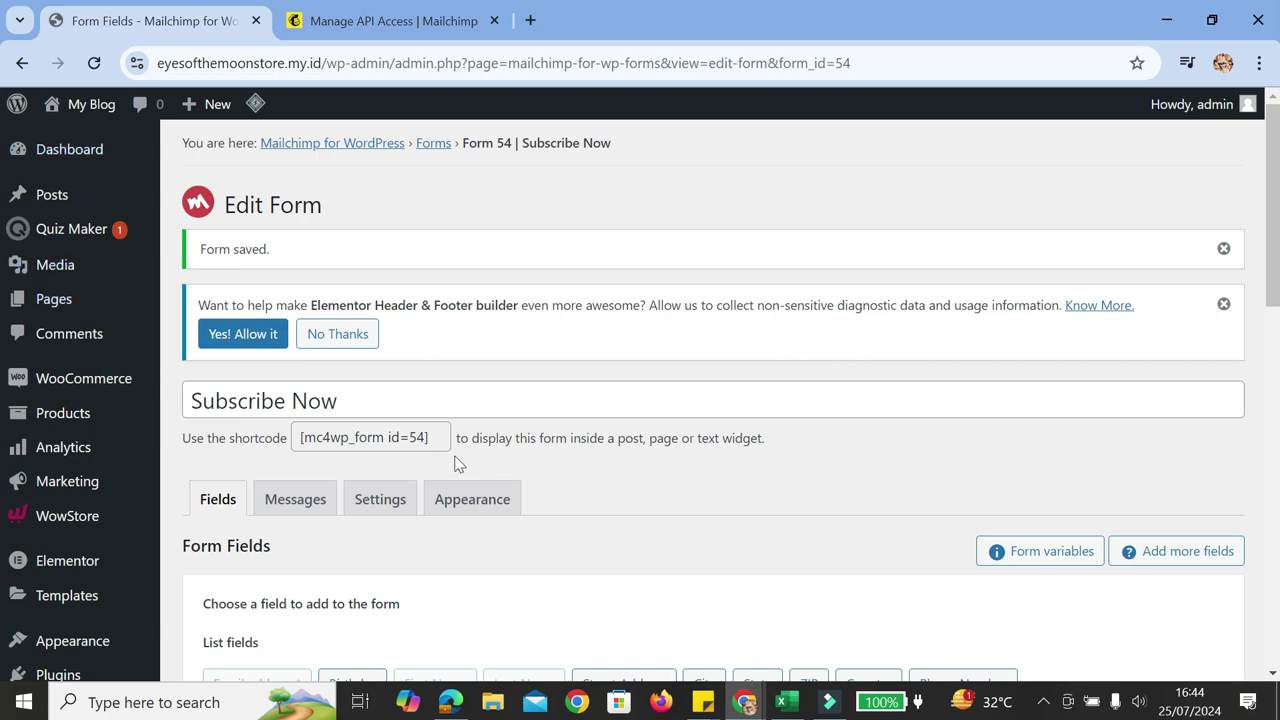
{"action": "left_click_drag", "start_coordinate": [420, 437], "coordinate": [346, 437]}
{"action": "key", "text": "ctrl+c"}
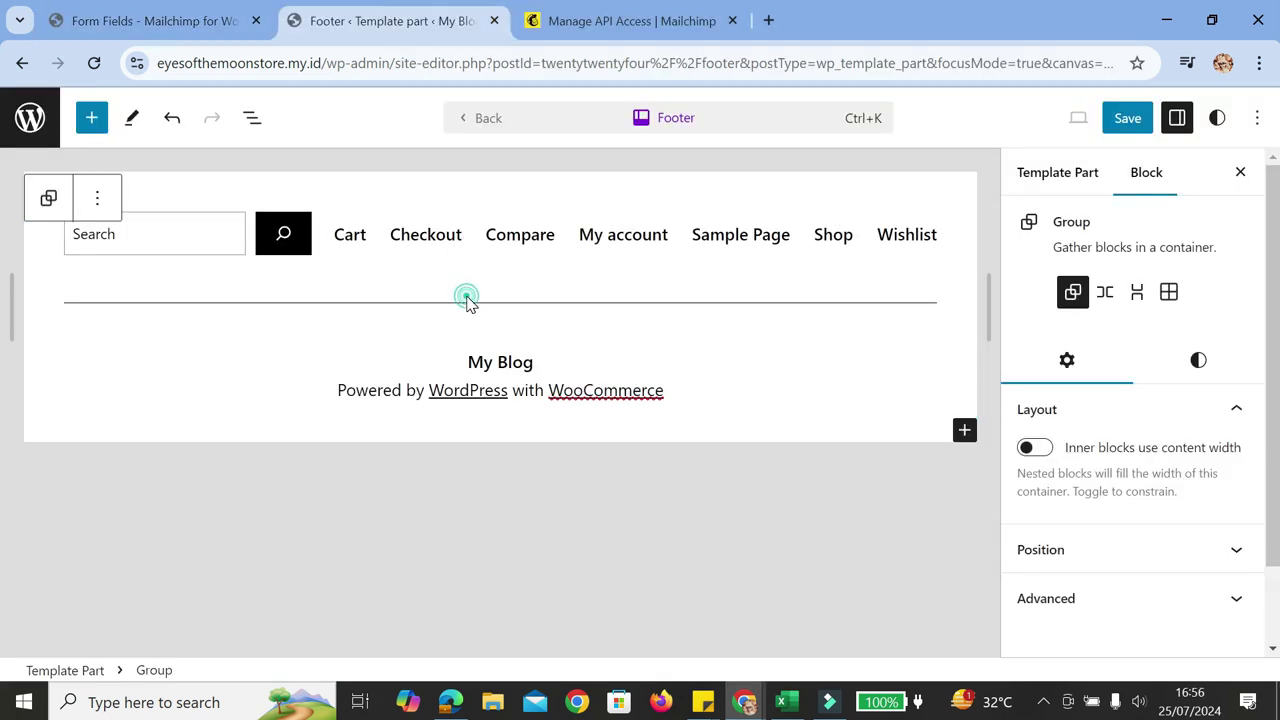
- Add a 'Subscribe to our Newsletter' paragraph and the [mc4wp_form id=54] shortcode to the footer
{"action": "left_click", "coordinate": [472, 302]}
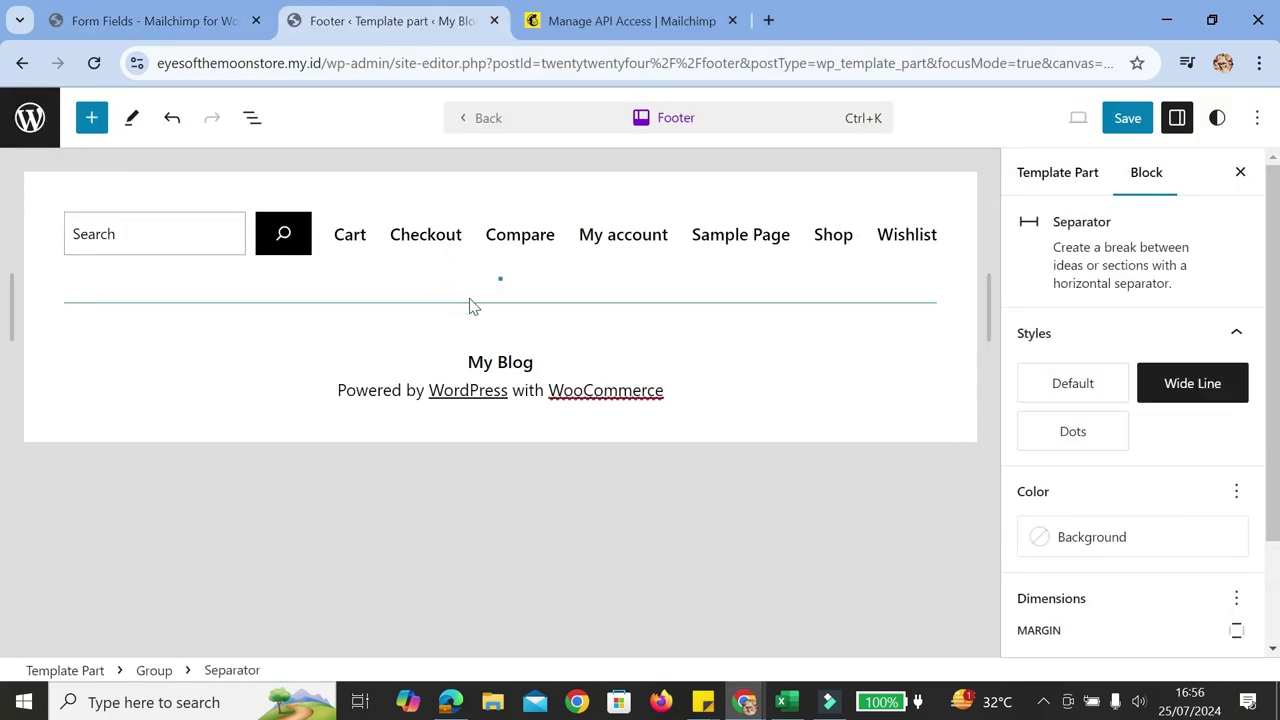
{"action": "left_click", "coordinate": [500, 279]}
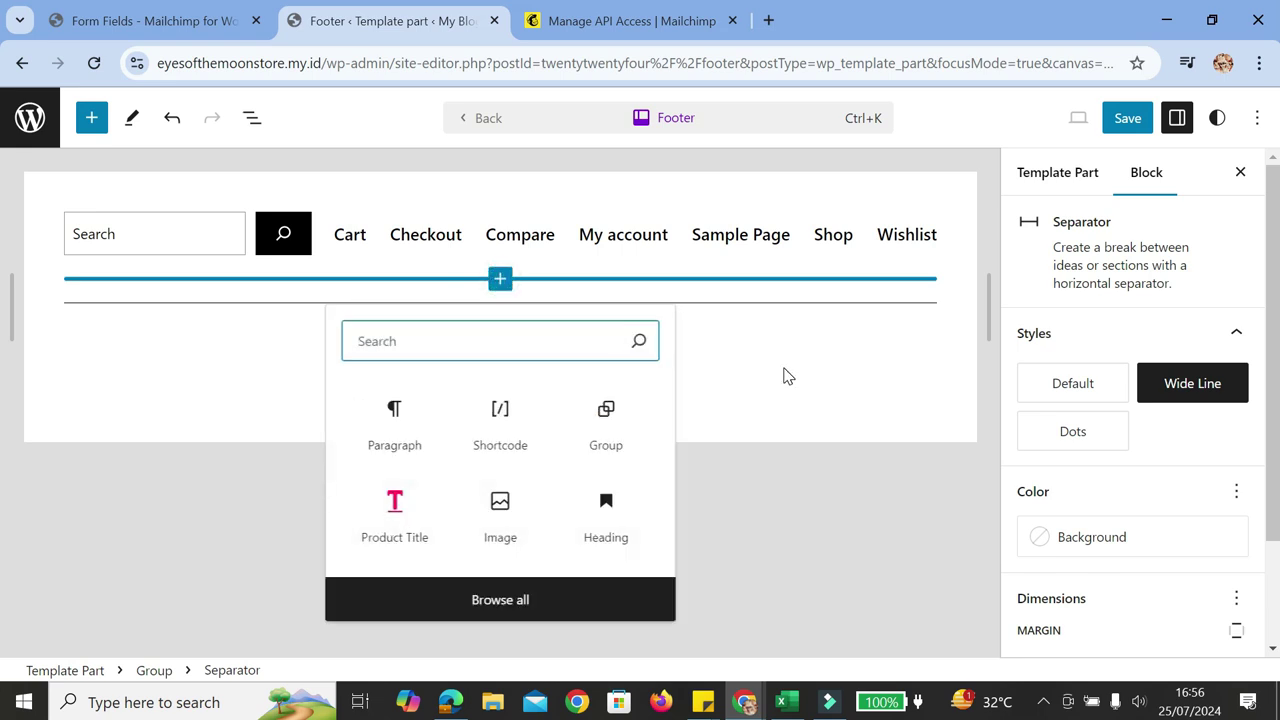
{"action": "left_click", "coordinate": [395, 425]}
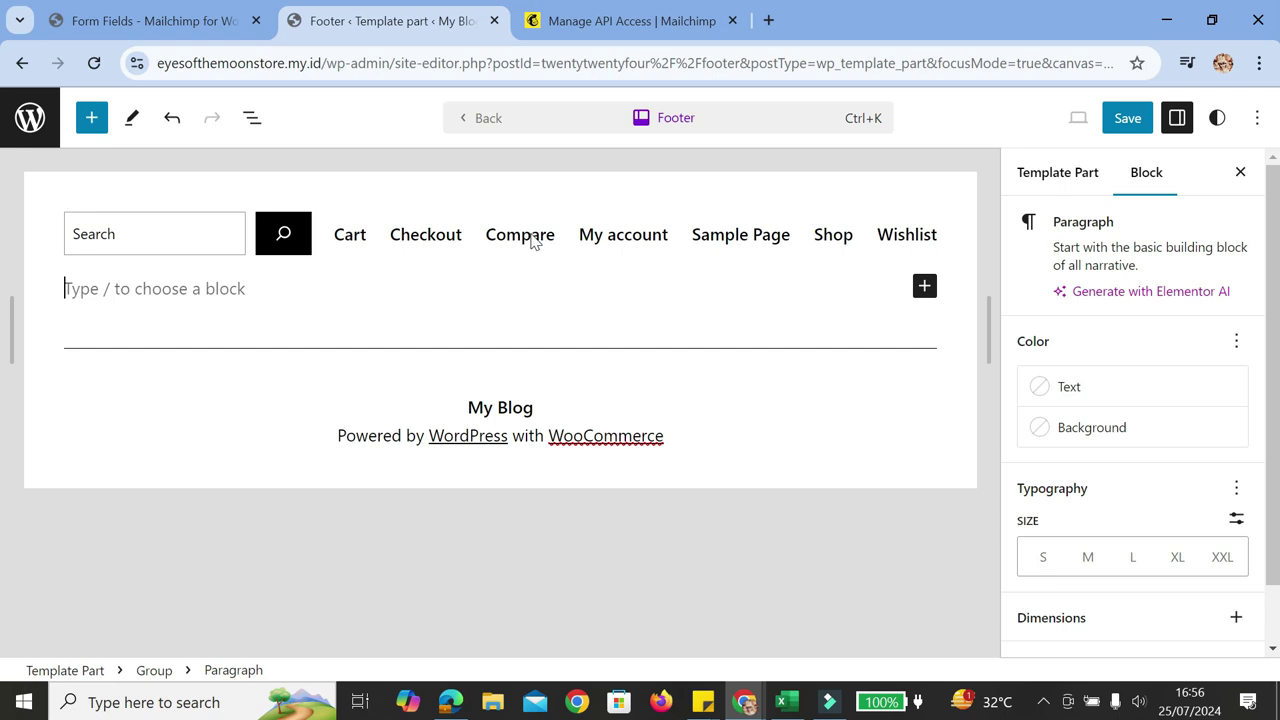
{"action": "type", "text": "S"}
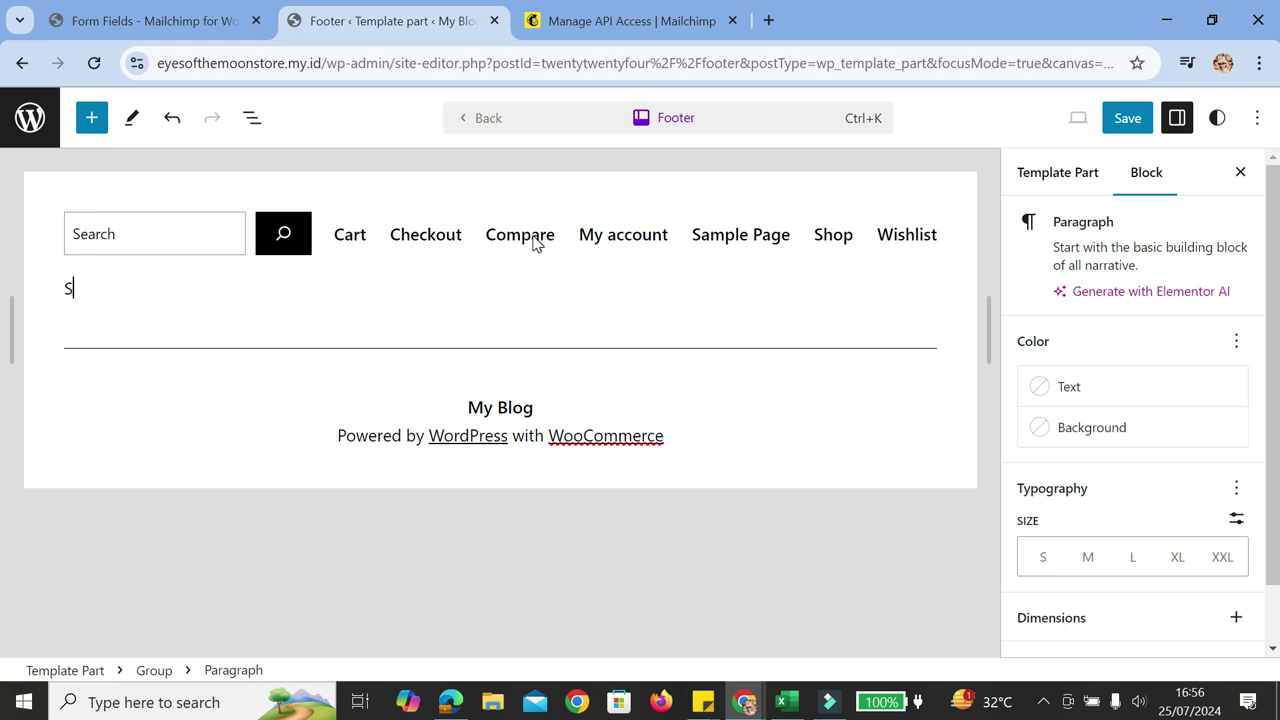
{"action": "type", "text": "ubscribe to our "}
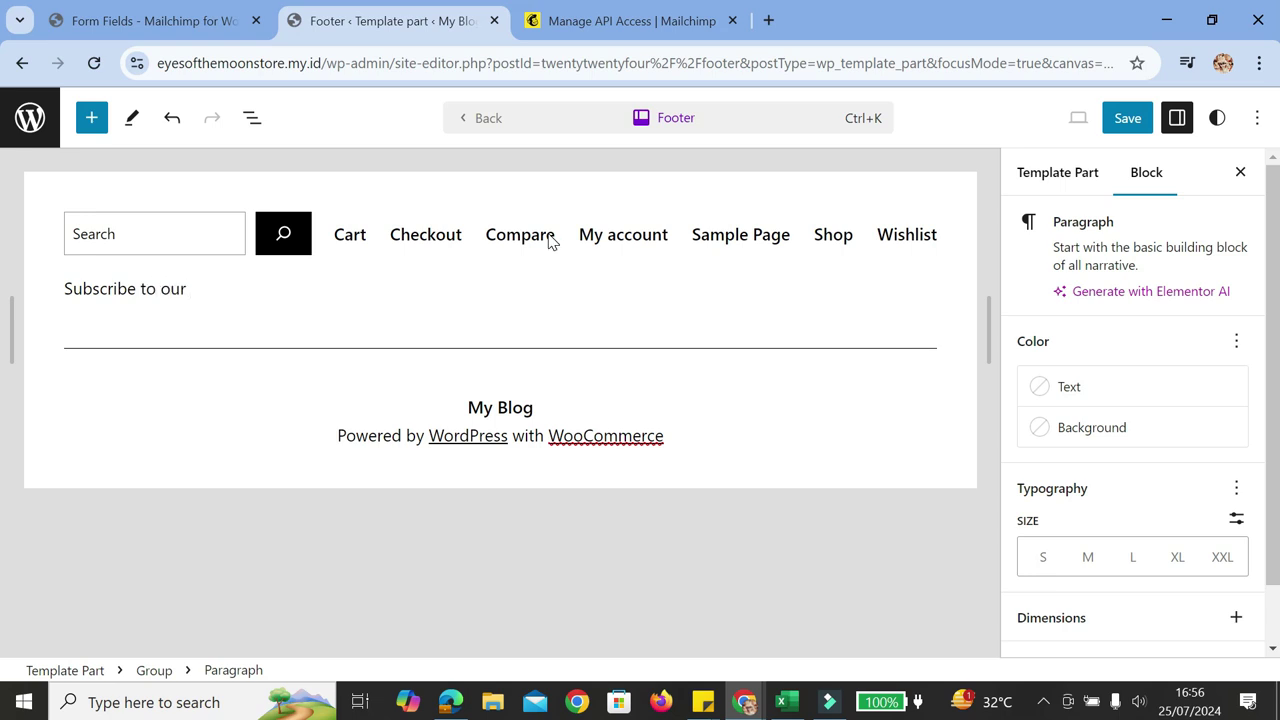
{"action": "type", "text": "newsle"}
{"action": "key", "text": "ctrl+shift+Tab"}
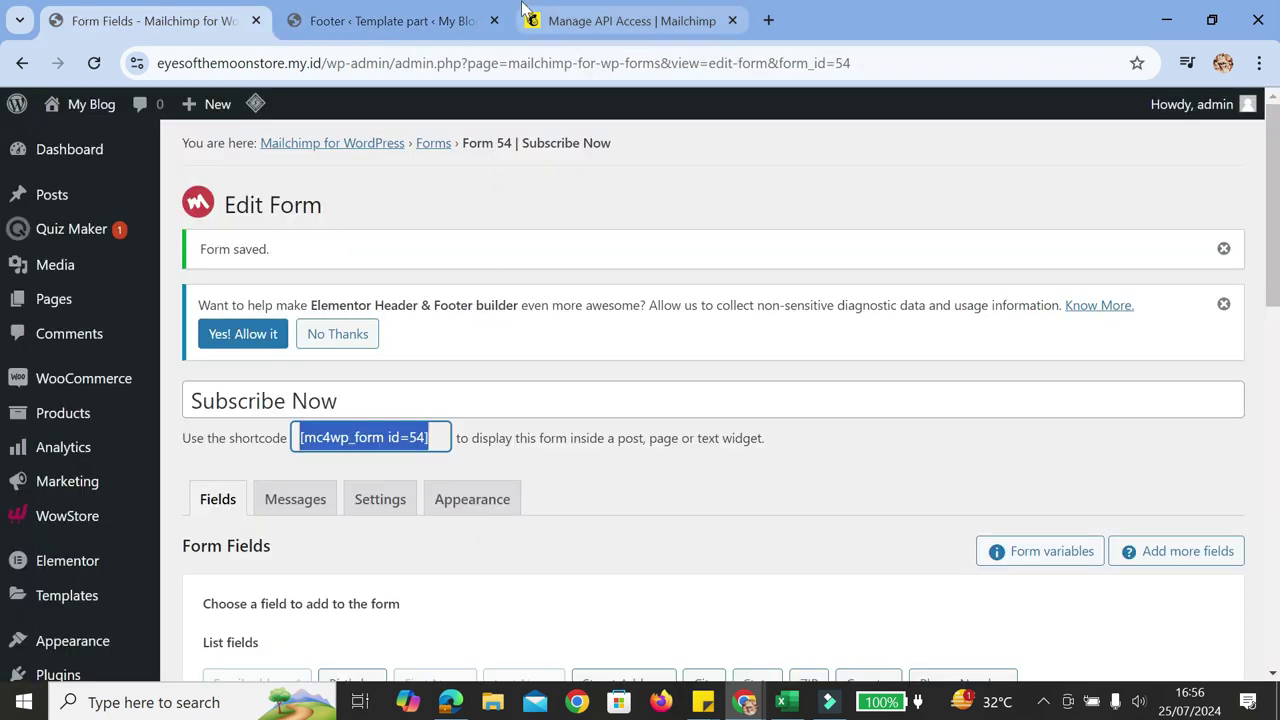
{"action": "left_click", "coordinate": [390, 20]}
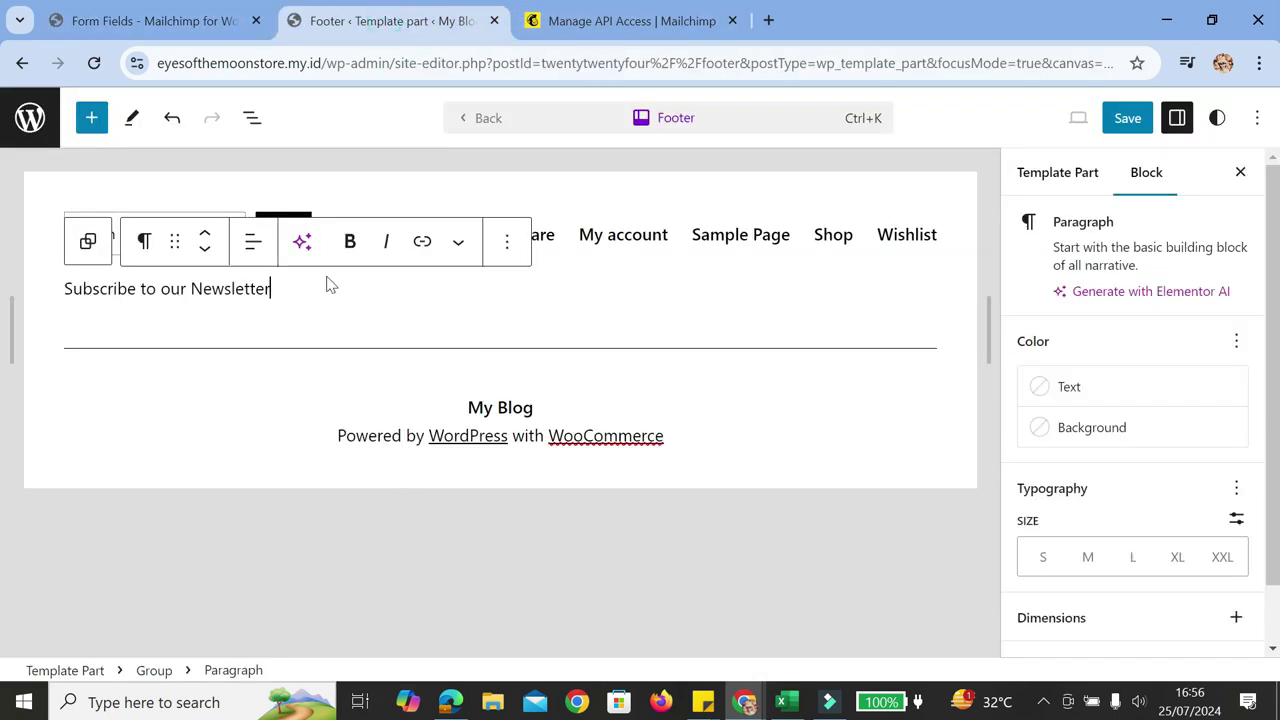
{"action": "key", "text": "Return"}
{"action": "key", "text": "ctrl+v"}
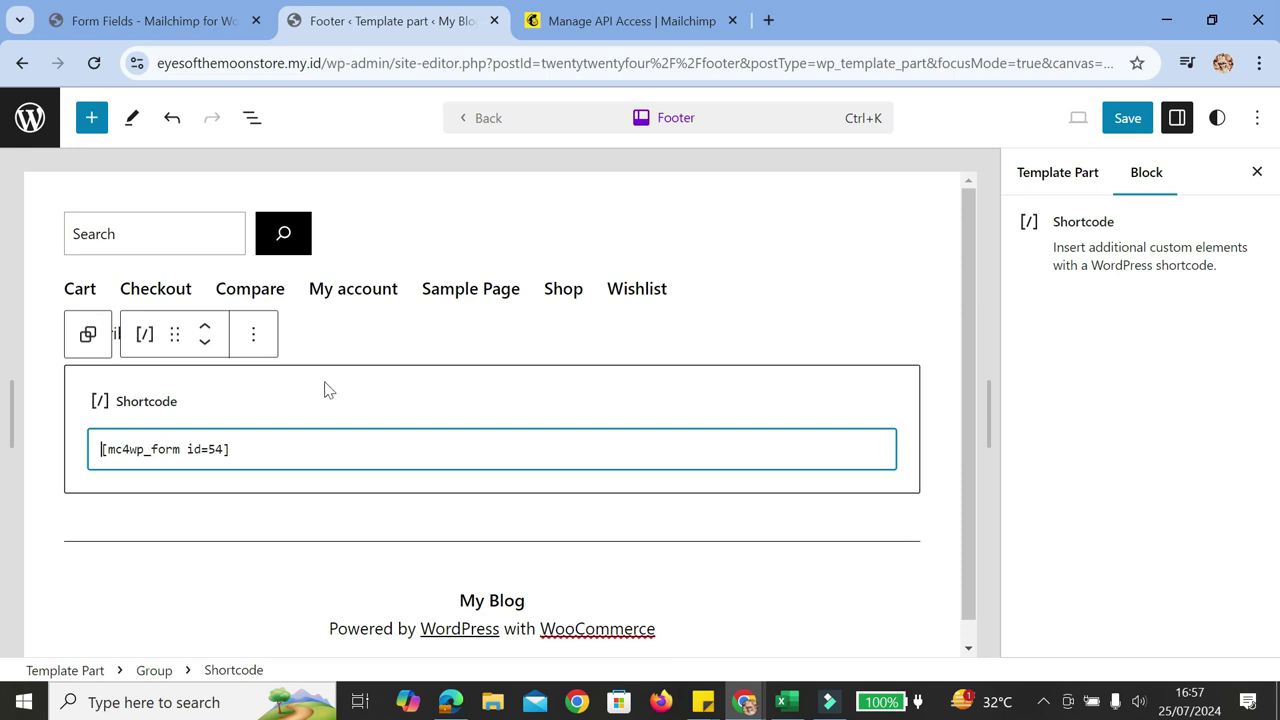
- Open the site's live homepage (My Blog) in a new tab
{"action": "left_click", "coordinate": [1081, 180]}
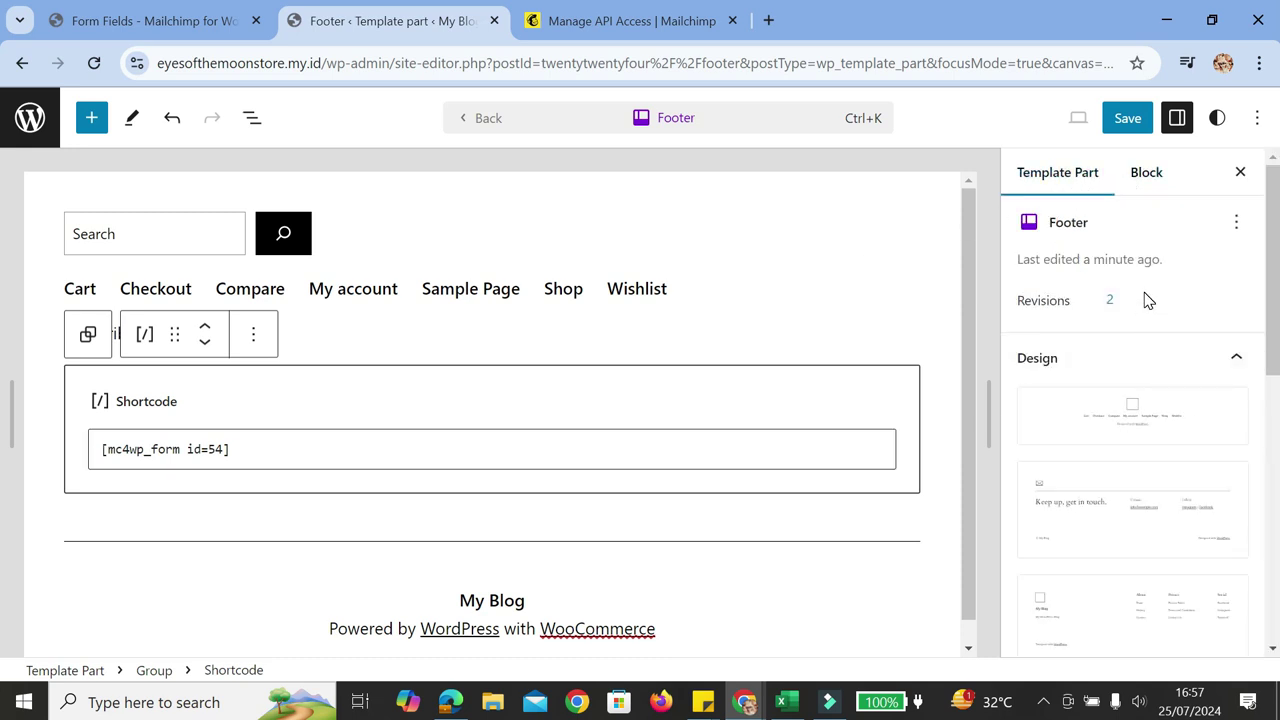
{"action": "scroll", "coordinate": [1144, 297], "scroll_direction": "down", "scroll_amount": 3}
{"action": "scroll", "coordinate": [1129, 317], "scroll_direction": "up", "scroll_amount": 3}
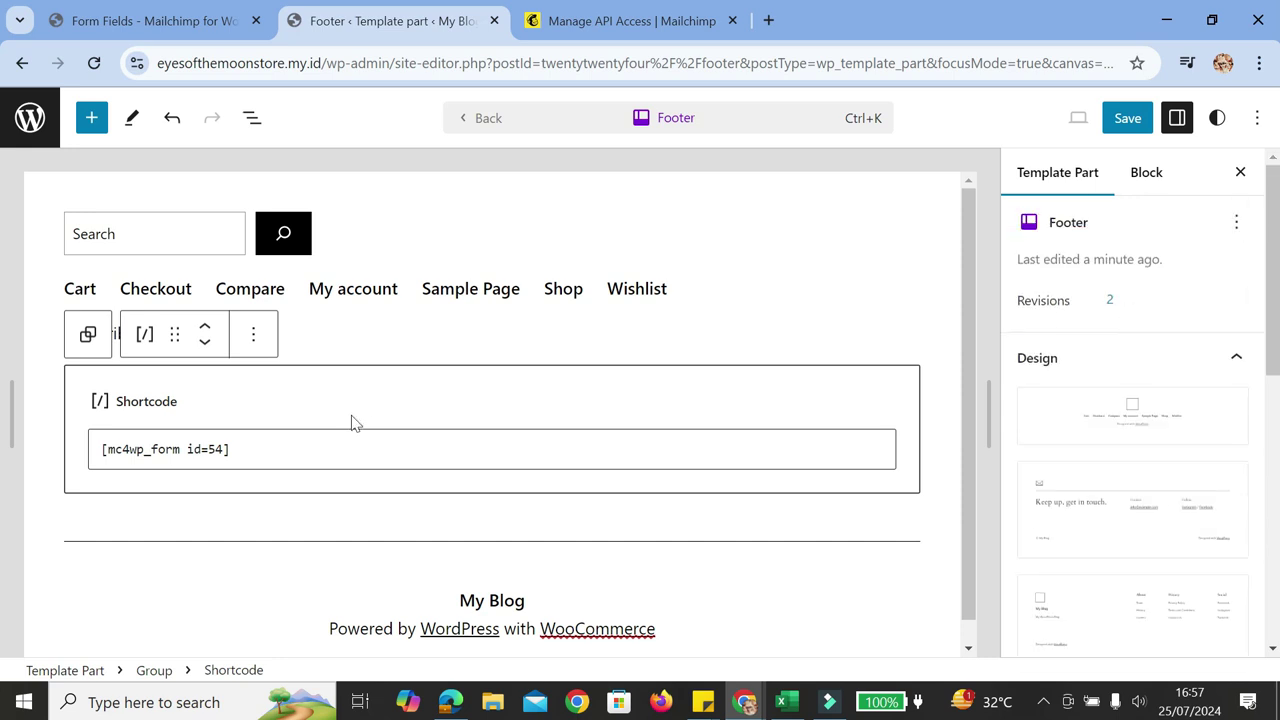
{"action": "left_click", "coordinate": [176, 334]}
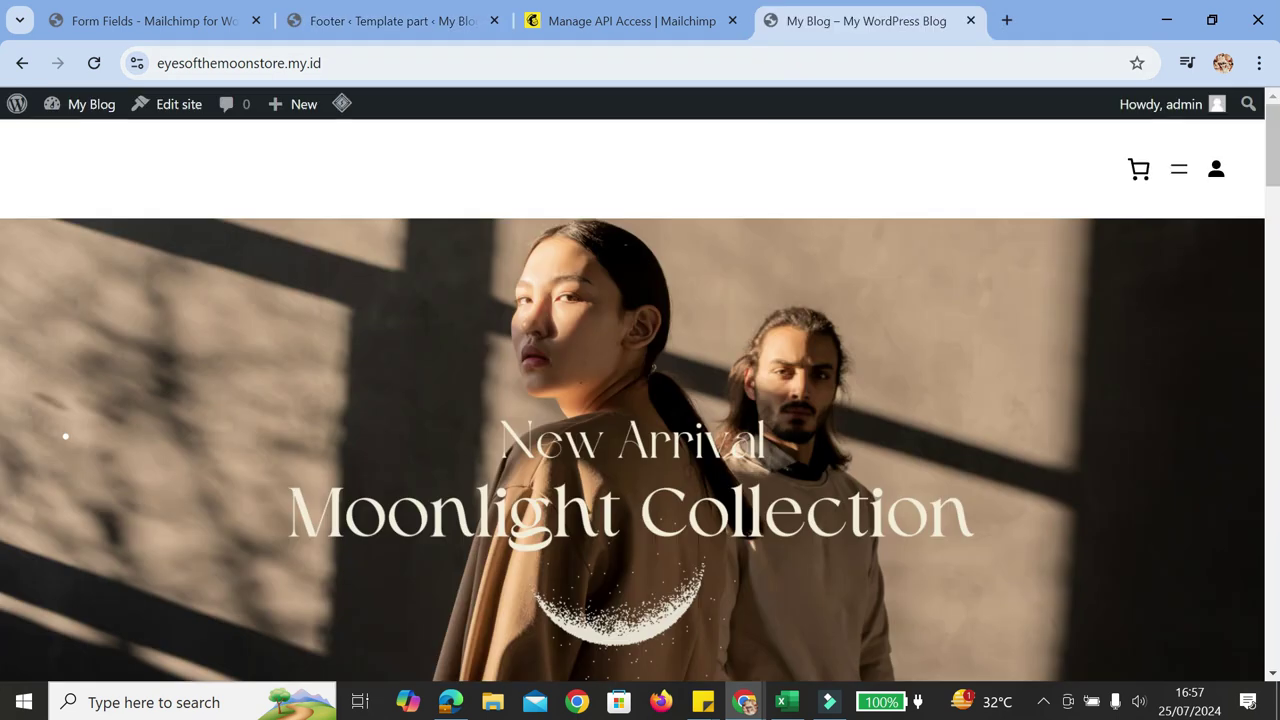
{"action": "scroll", "coordinate": [294, 262], "scroll_direction": "down", "scroll_amount": 5}
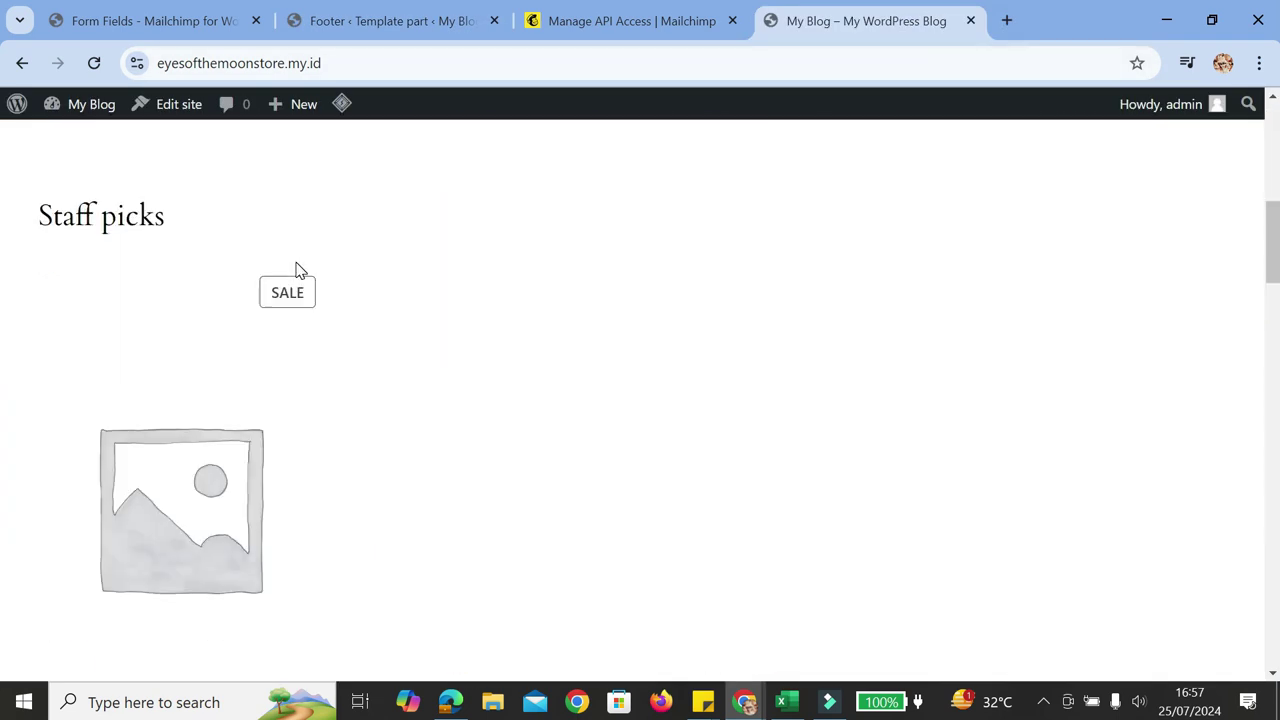
{"action": "scroll", "coordinate": [296, 270], "scroll_direction": "down", "scroll_amount": 10}
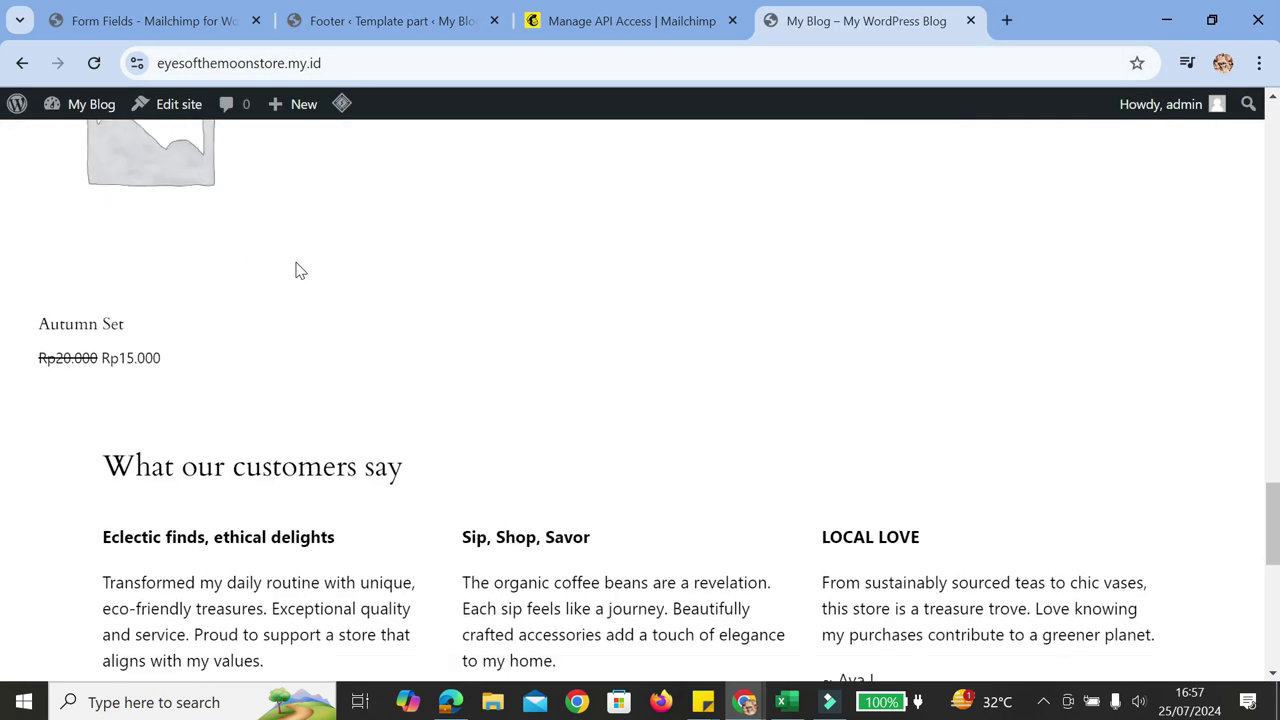
{"action": "scroll", "coordinate": [296, 270], "scroll_direction": "down", "scroll_amount": 10}
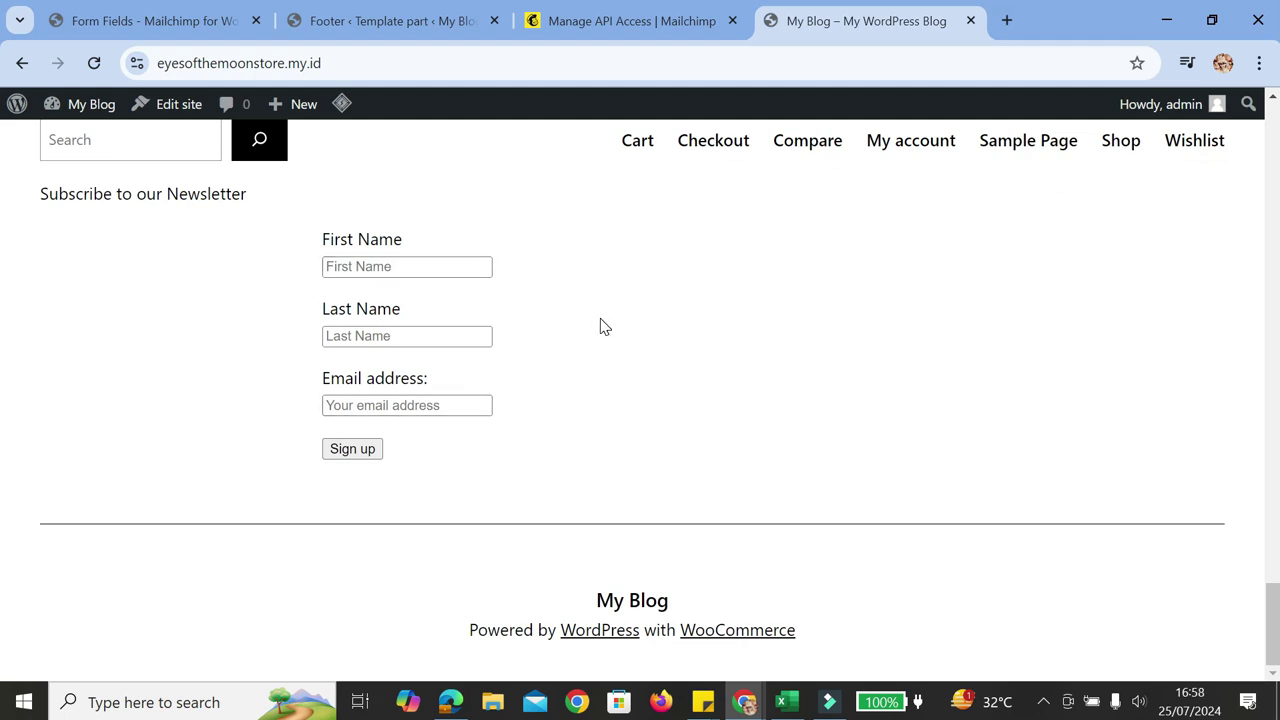
{"action": "left_click", "coordinate": [405, 266]}
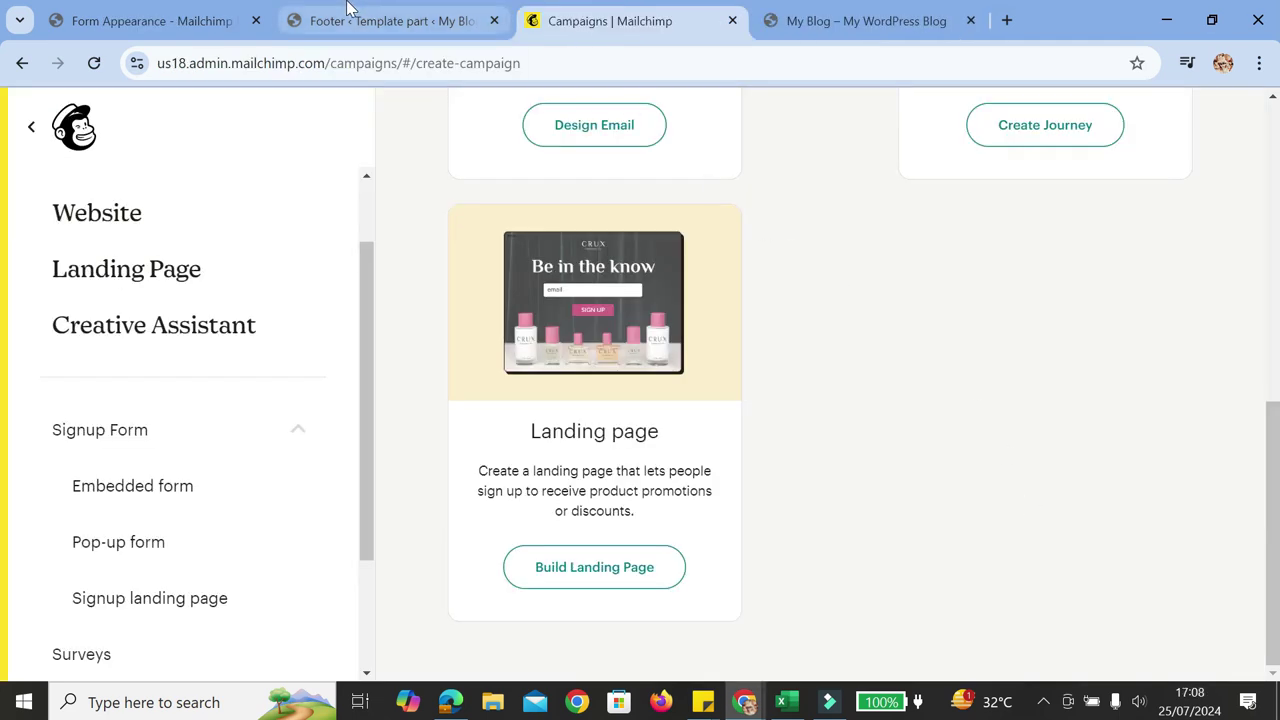
{"action": "left_click", "coordinate": [790, 18]}
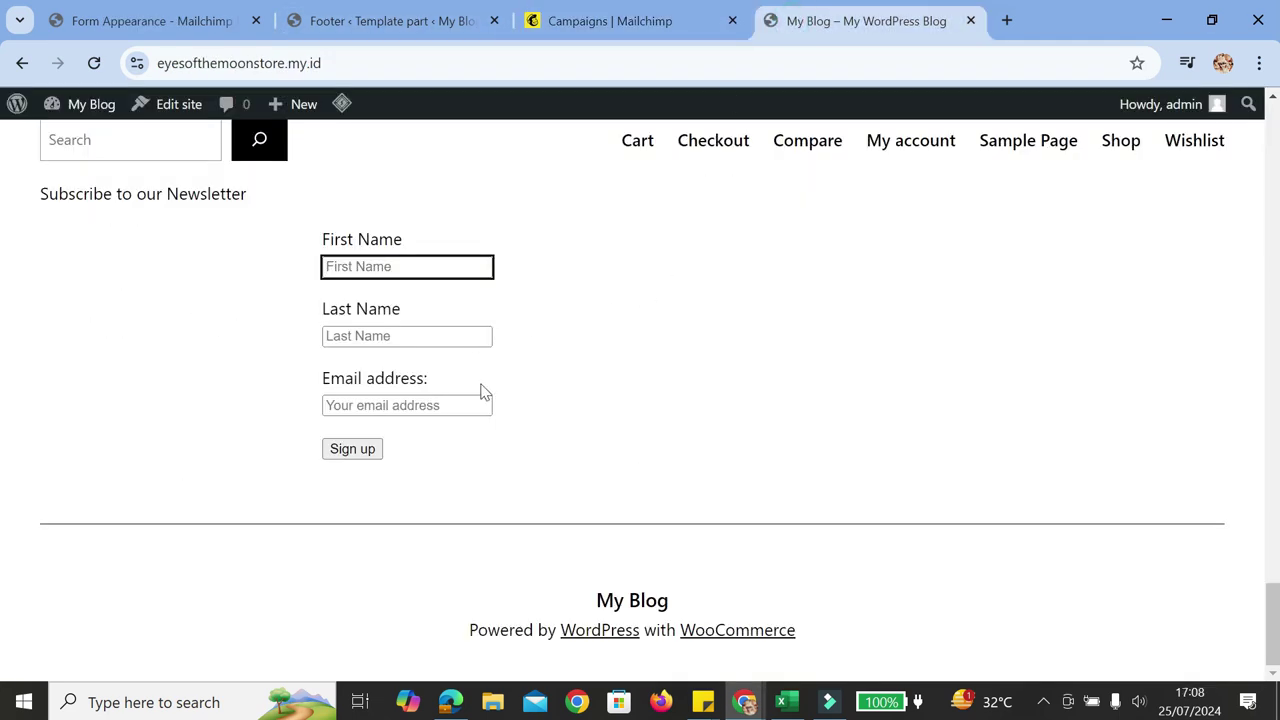
{"action": "scroll", "coordinate": [766, 334], "scroll_direction": "up", "scroll_amount": 9}
{"action": "scroll", "coordinate": [766, 334], "scroll_direction": "down", "scroll_amount": 9}
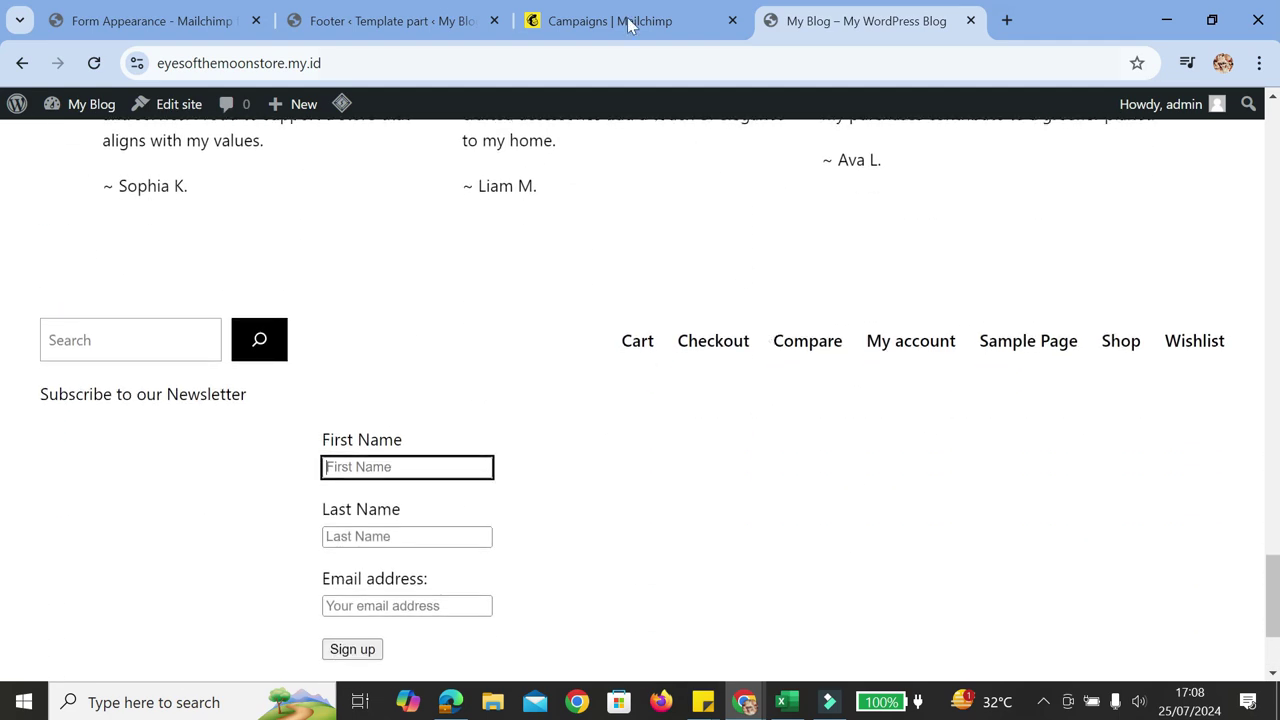
- Create a Mailchimp pop-up signup form named 'Wp Form' for the Eyes of the Sun audience
{"action": "left_click", "coordinate": [630, 25]}
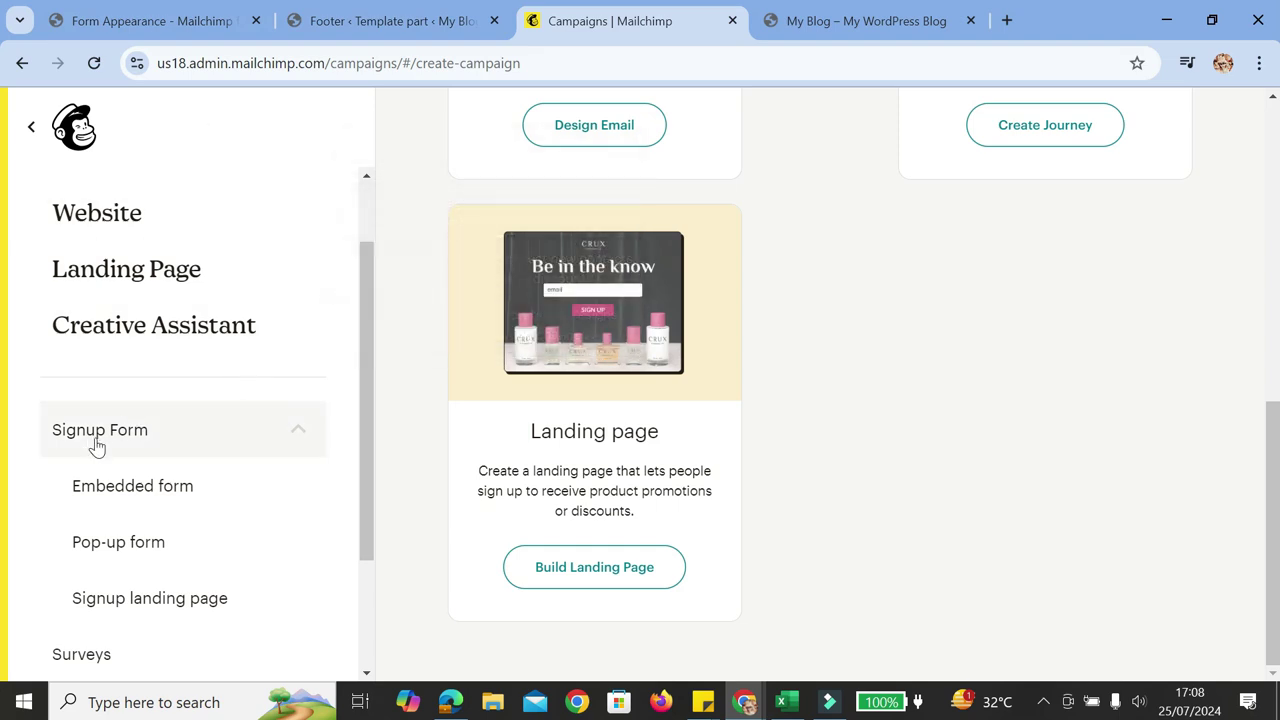
{"action": "left_click", "coordinate": [109, 538]}
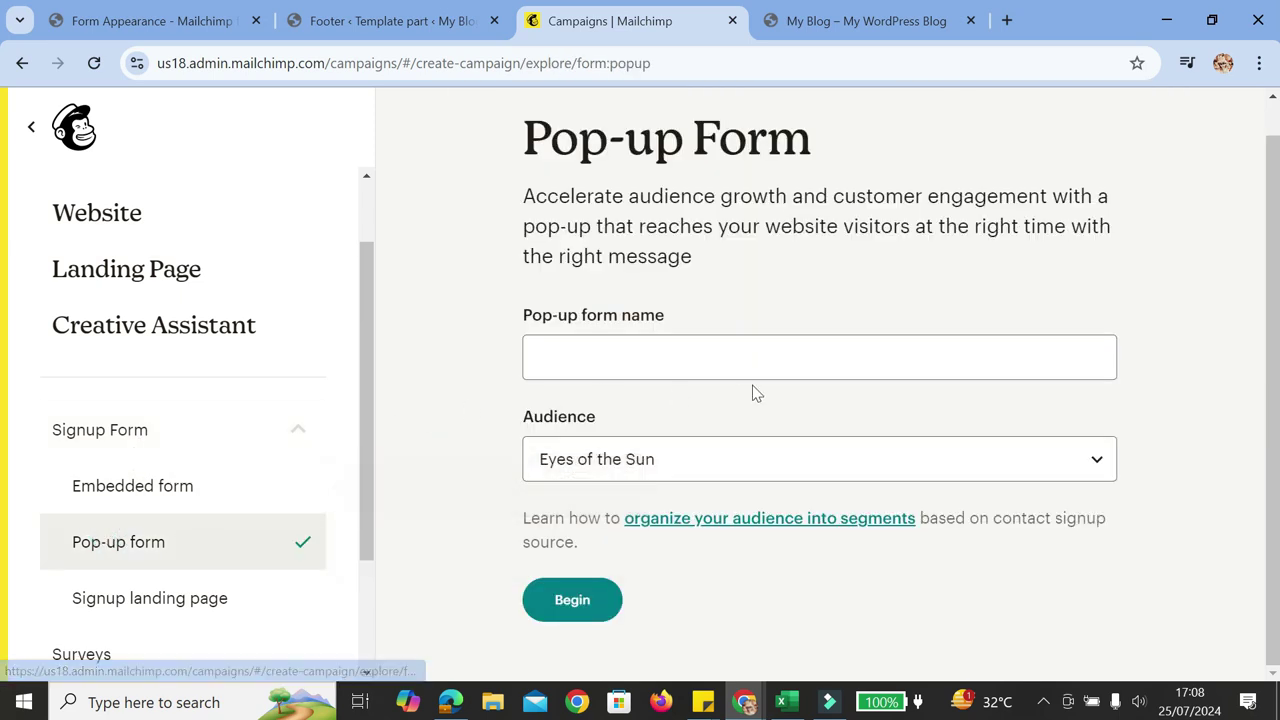
{"action": "left_click", "coordinate": [728, 357]}
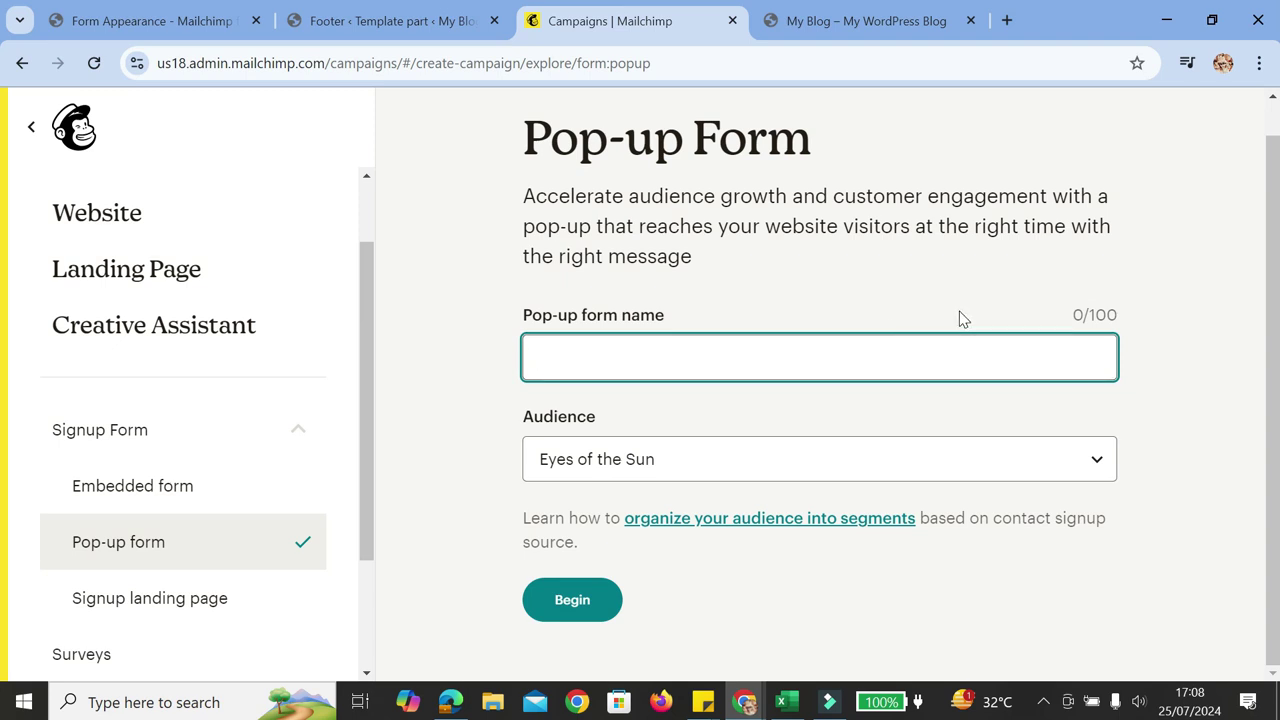
{"action": "type", "text": "Wp Form"}
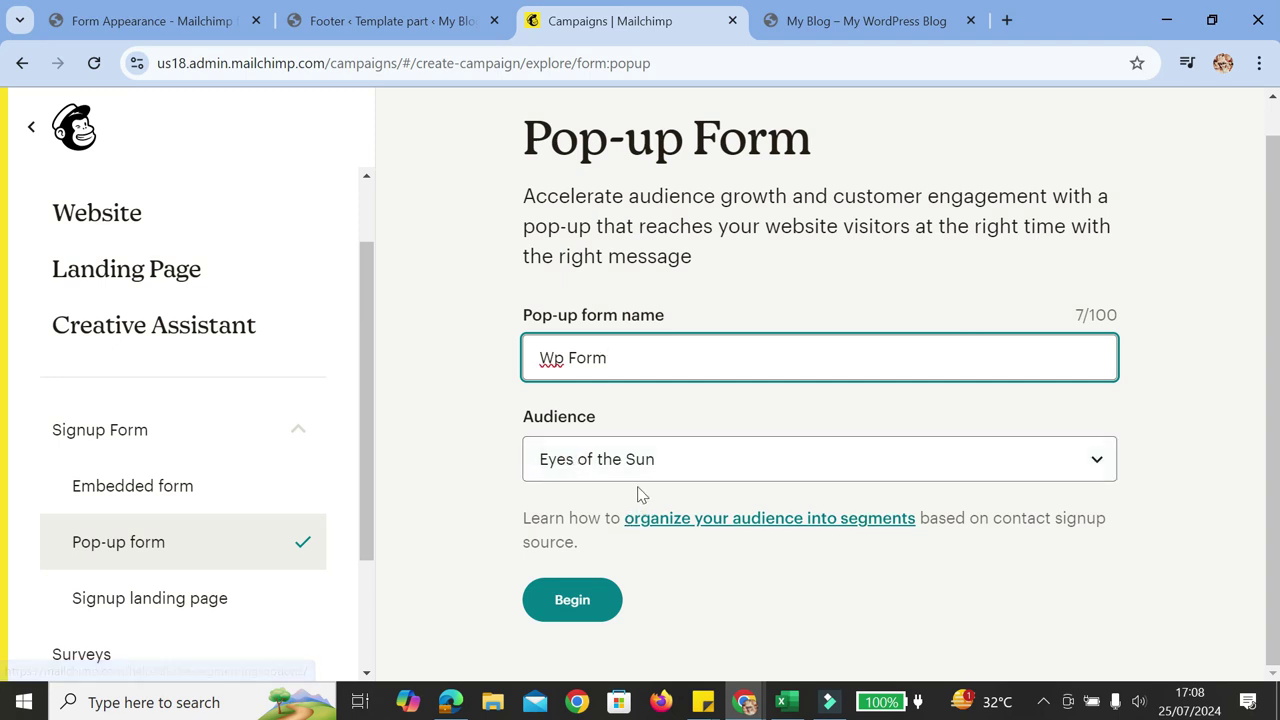
{"action": "left_click", "coordinate": [614, 450]}
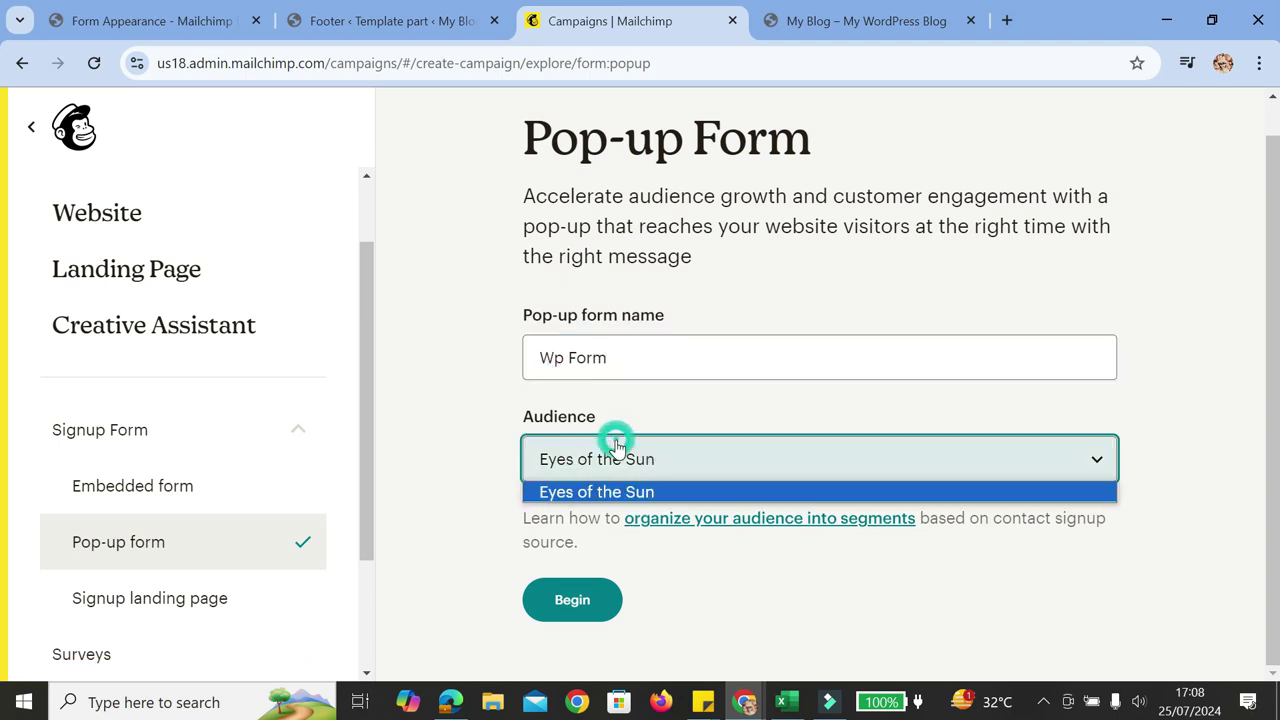
{"action": "left_click", "coordinate": [628, 491]}
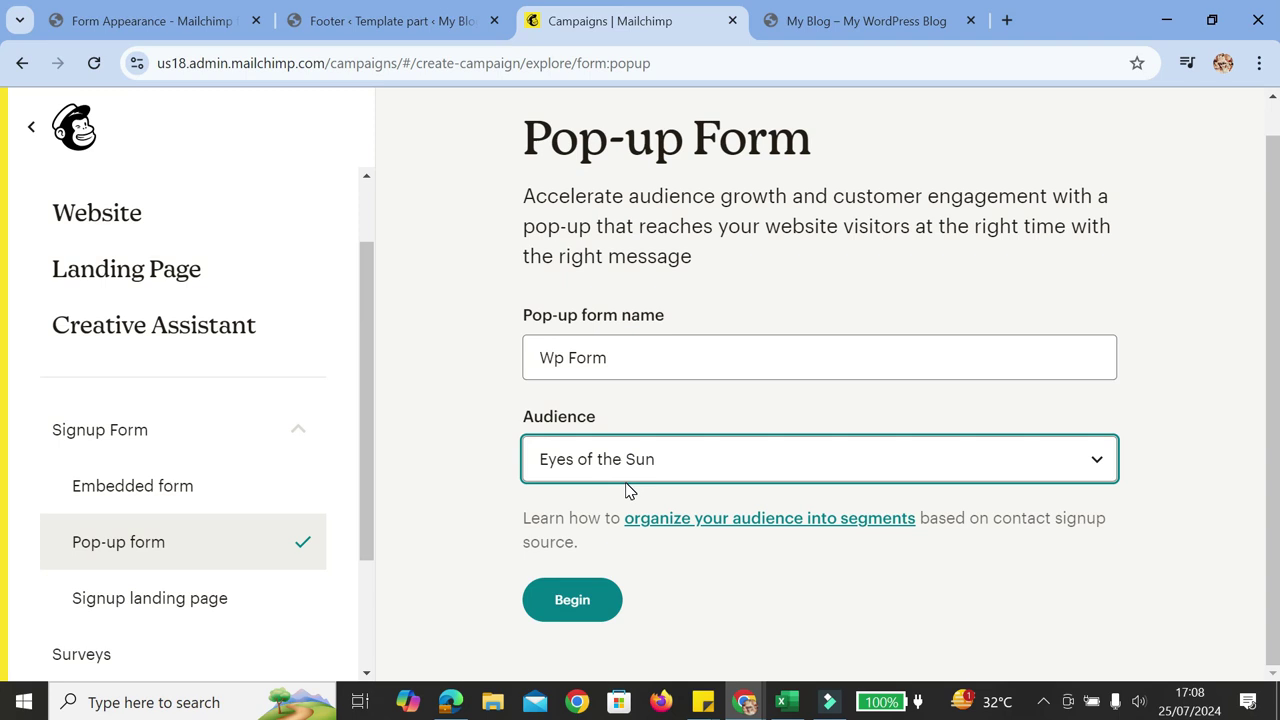
{"action": "left_click", "coordinate": [565, 606]}
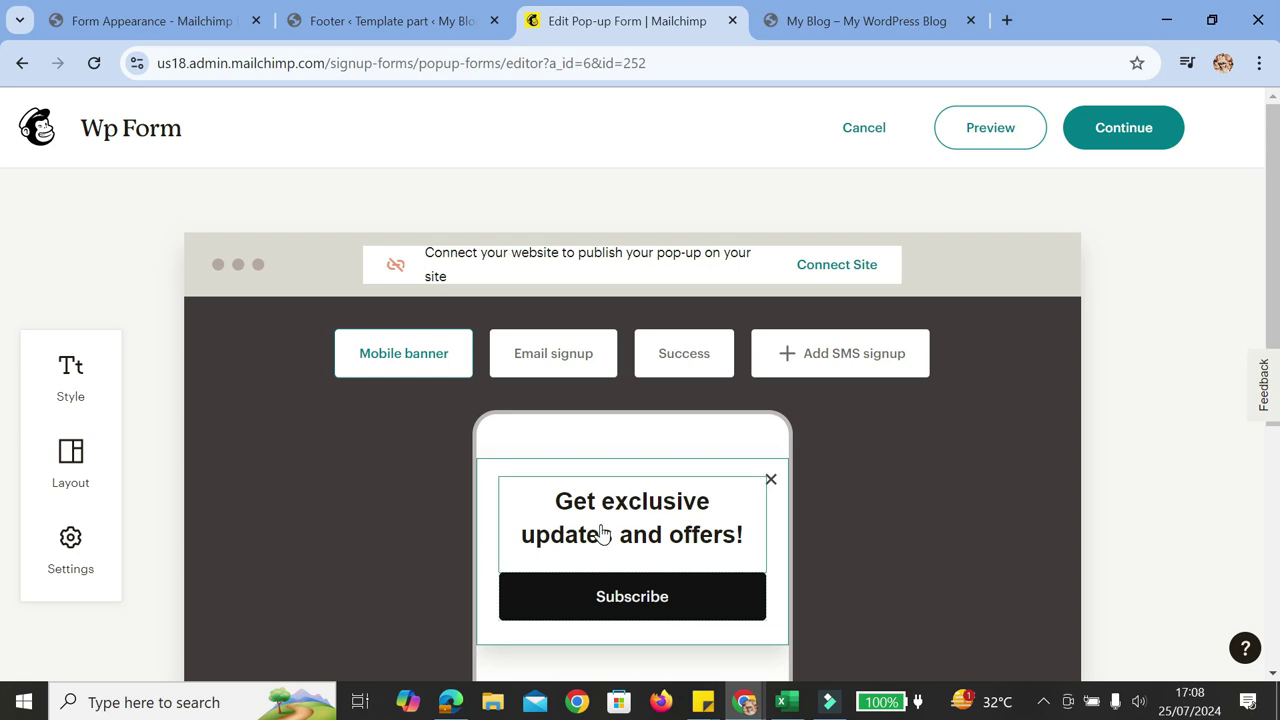
- Preview the Email signup and Success versions, dismissing the SMS signup upgrade offer
{"action": "scroll", "coordinate": [601, 534], "scroll_direction": "down", "scroll_amount": 4}
{"action": "scroll", "coordinate": [622, 497], "scroll_direction": "up", "scroll_amount": 3}
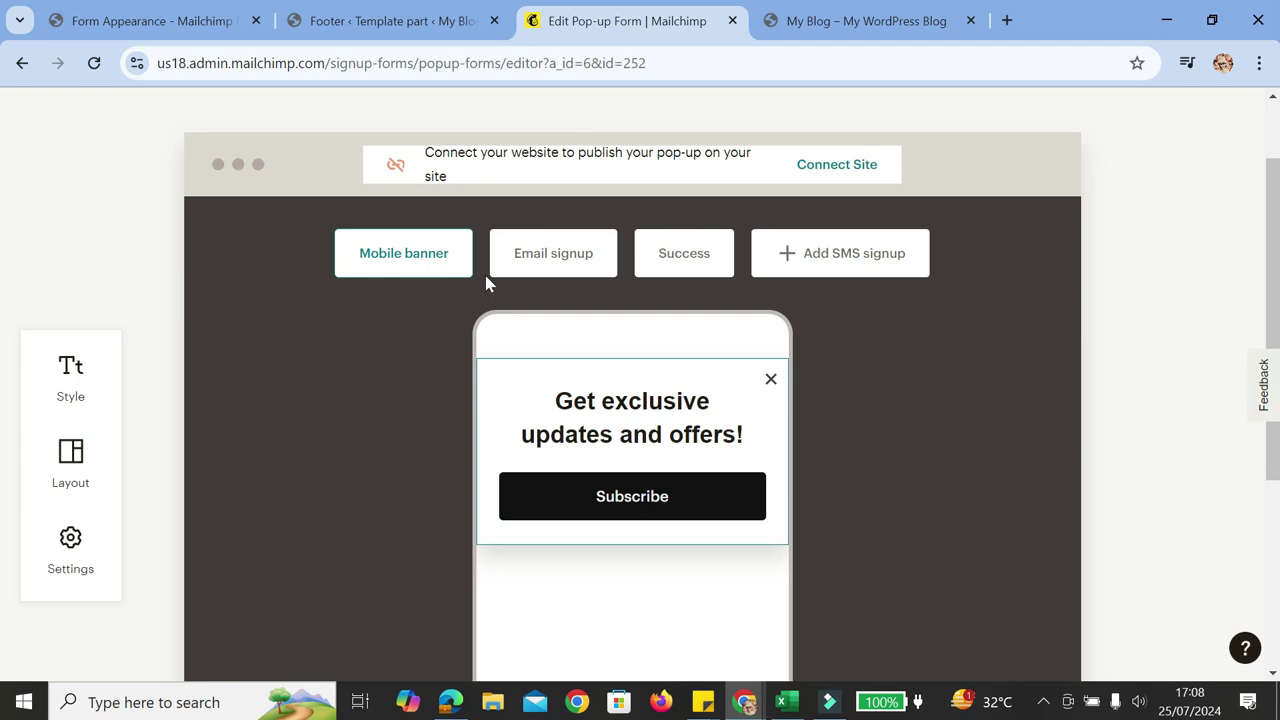
{"action": "left_click", "coordinate": [540, 254]}
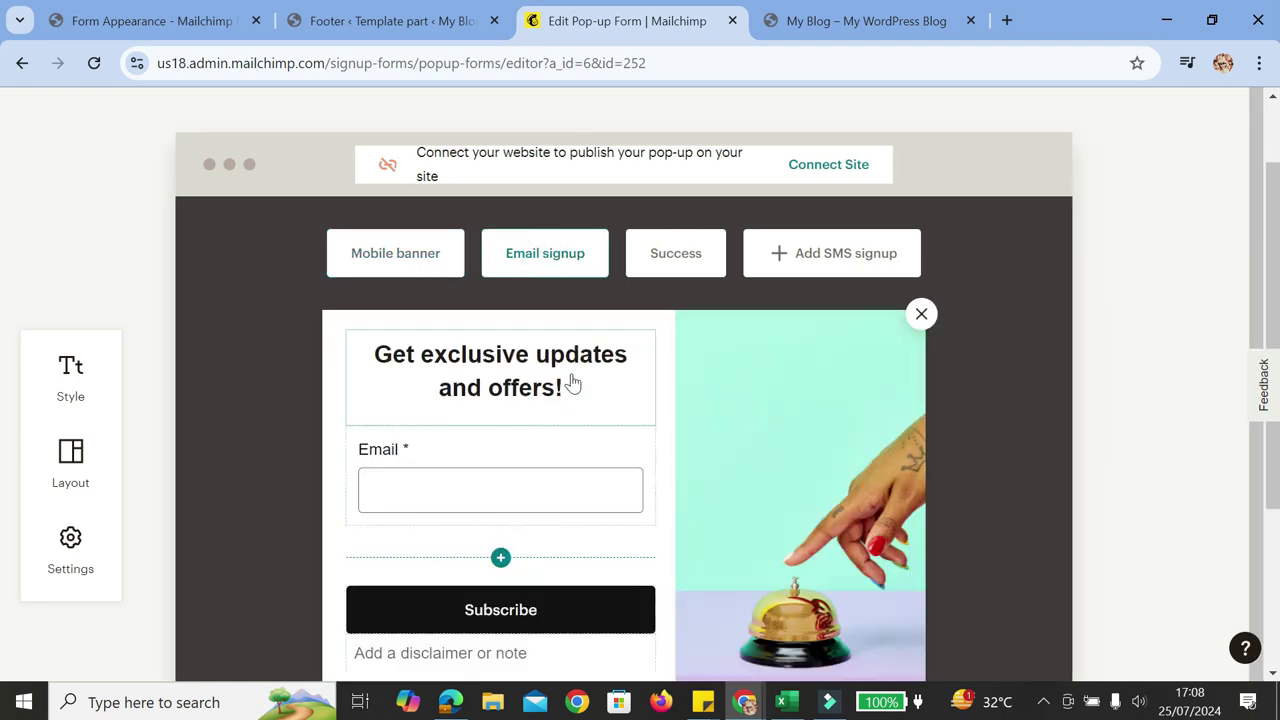
{"action": "left_click", "coordinate": [652, 250]}
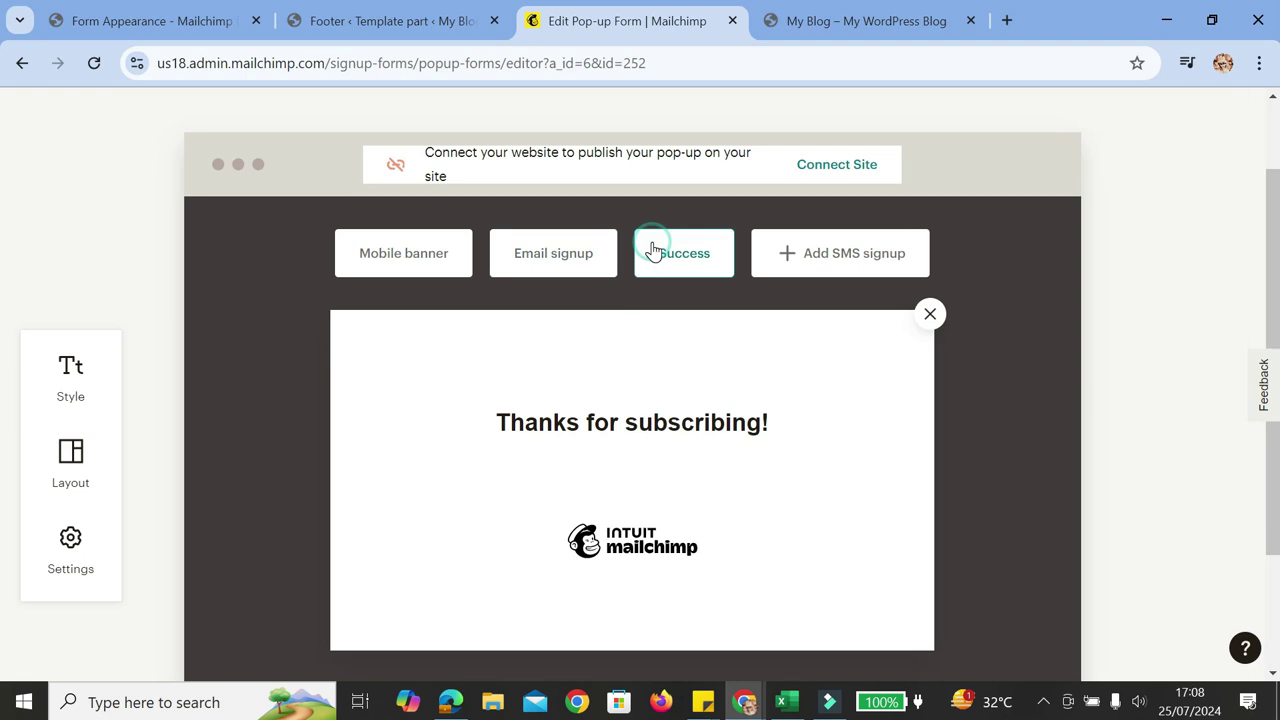
{"action": "left_click", "coordinate": [845, 252]}
{"action": "left_click", "coordinate": [1040, 148]}
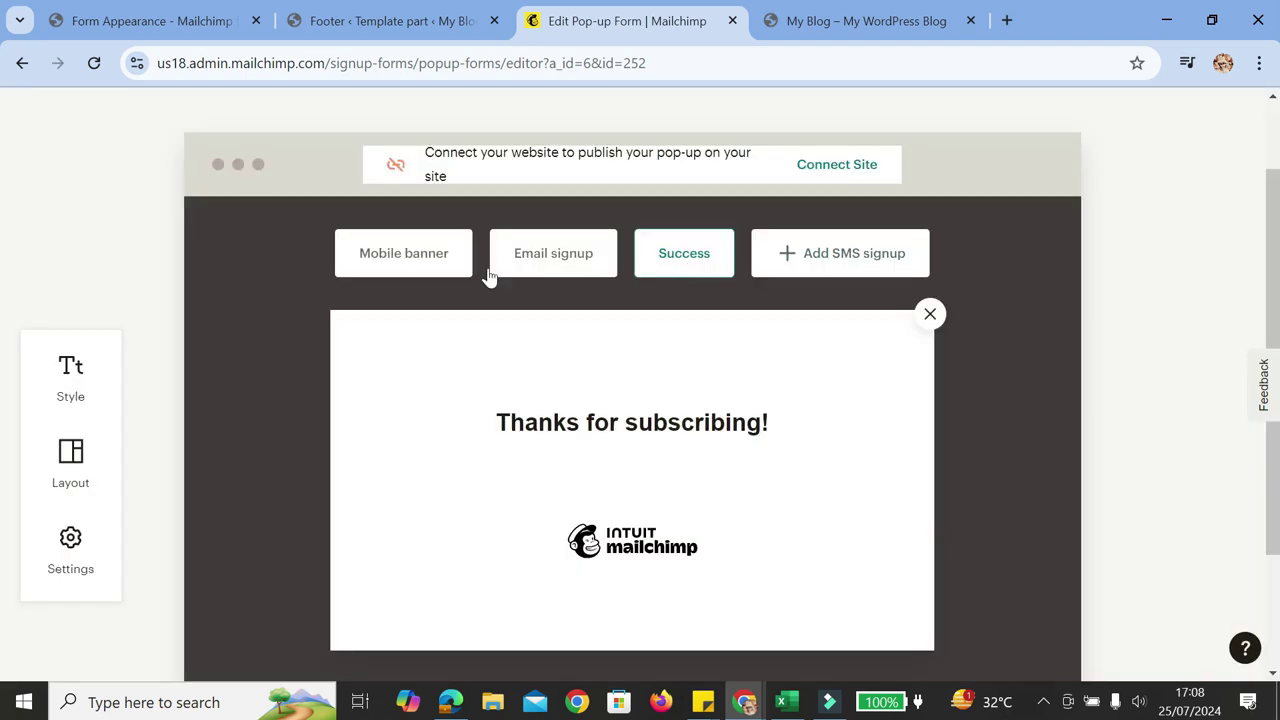
- View the Mobile banner version, then return to the Email signup version
{"action": "left_click", "coordinate": [438, 263]}
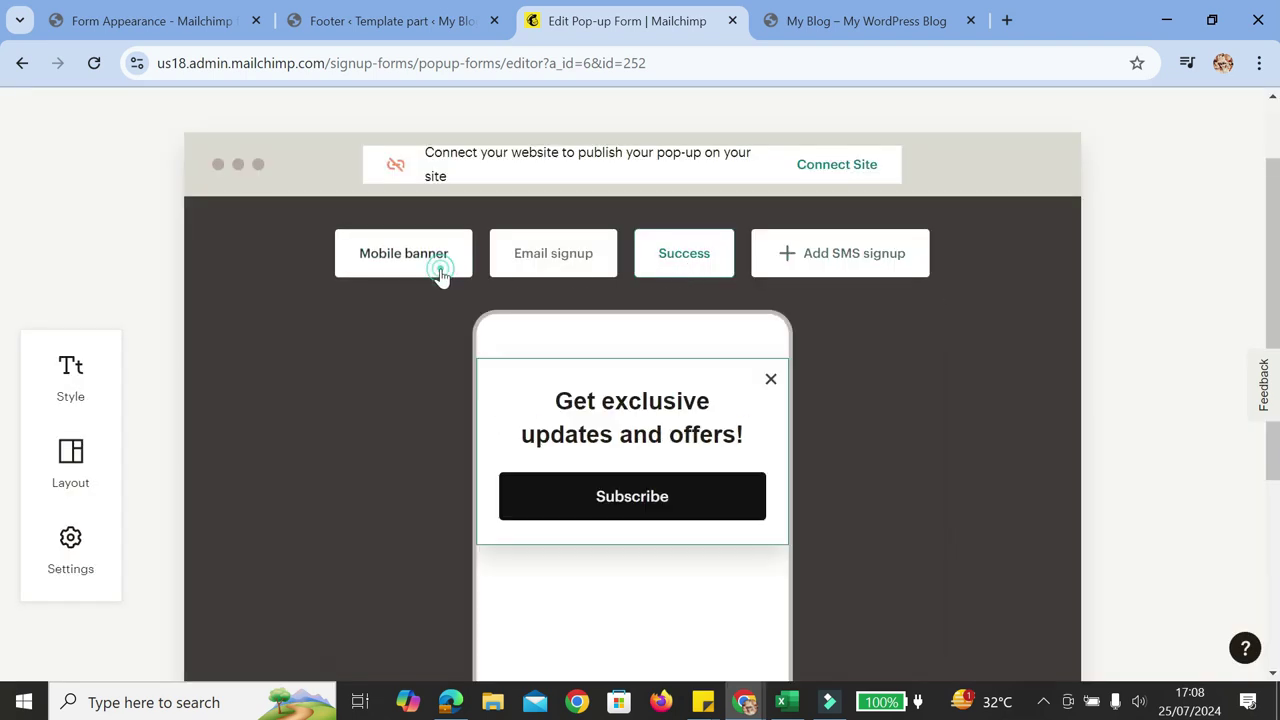
{"action": "left_click", "coordinate": [571, 272]}
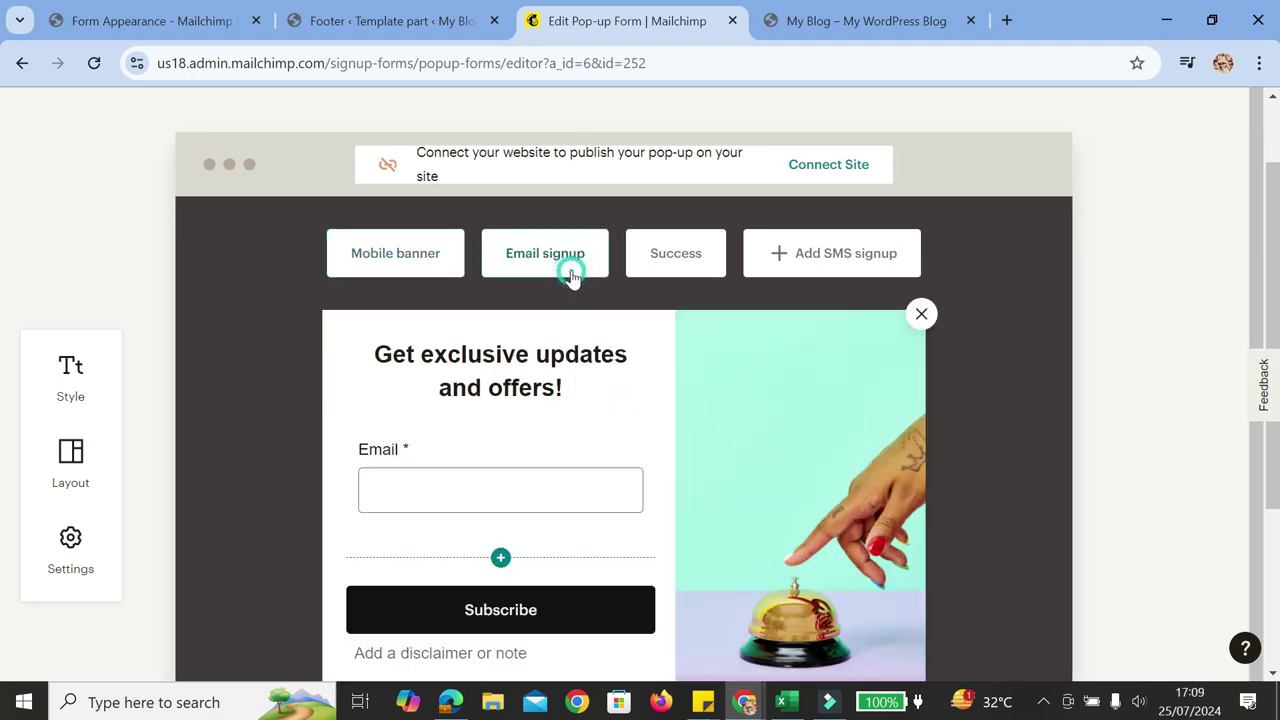
{"action": "mouse_move", "coordinate": [716, 412]}
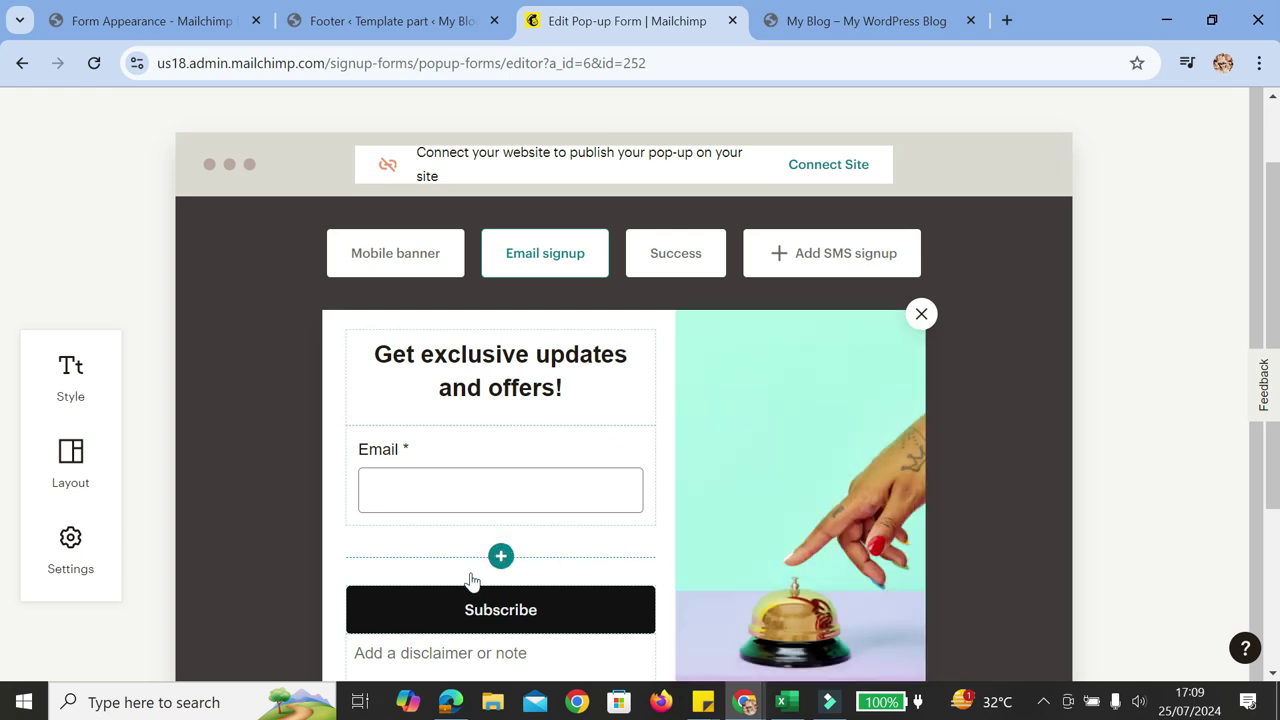
{"action": "scroll", "coordinate": [680, 549], "scroll_direction": "down", "scroll_amount": 1}
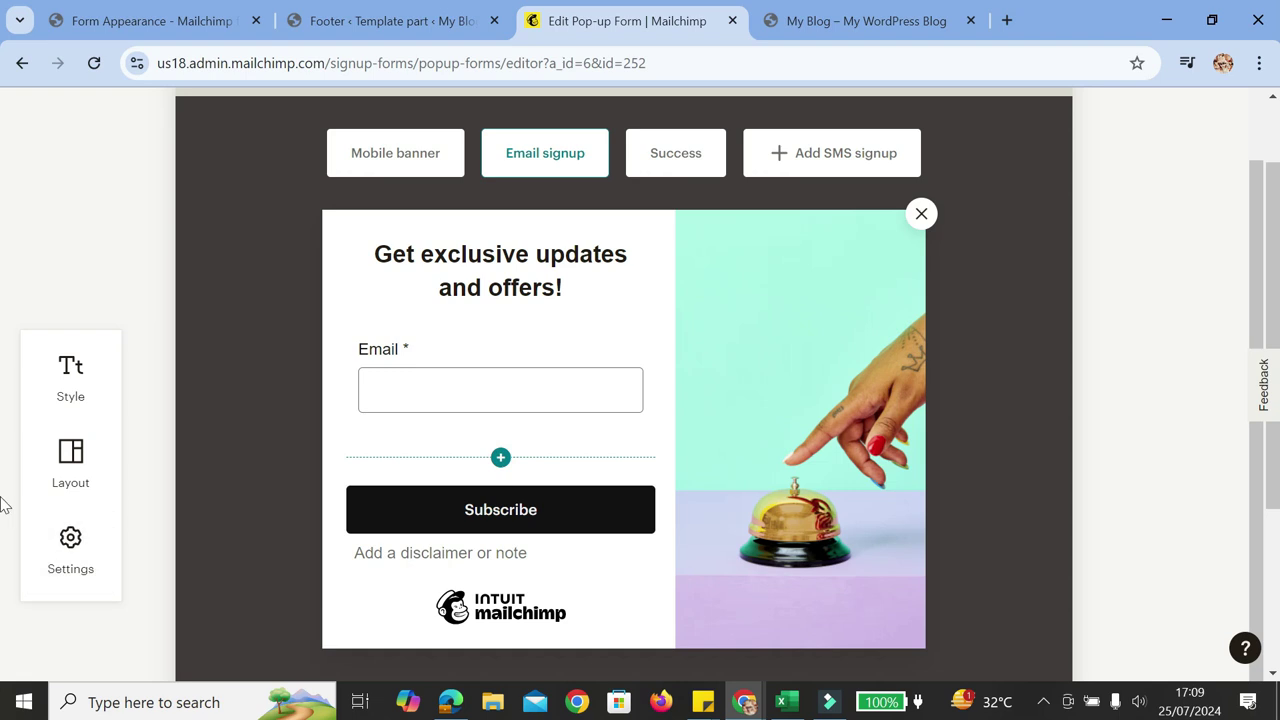
{"action": "scroll", "coordinate": [768, 306], "scroll_direction": "up", "scroll_amount": 1}
- Connect the site by pasting the blog's URL, accepting the terms, and generating the script code
{"action": "left_click", "coordinate": [827, 167]}
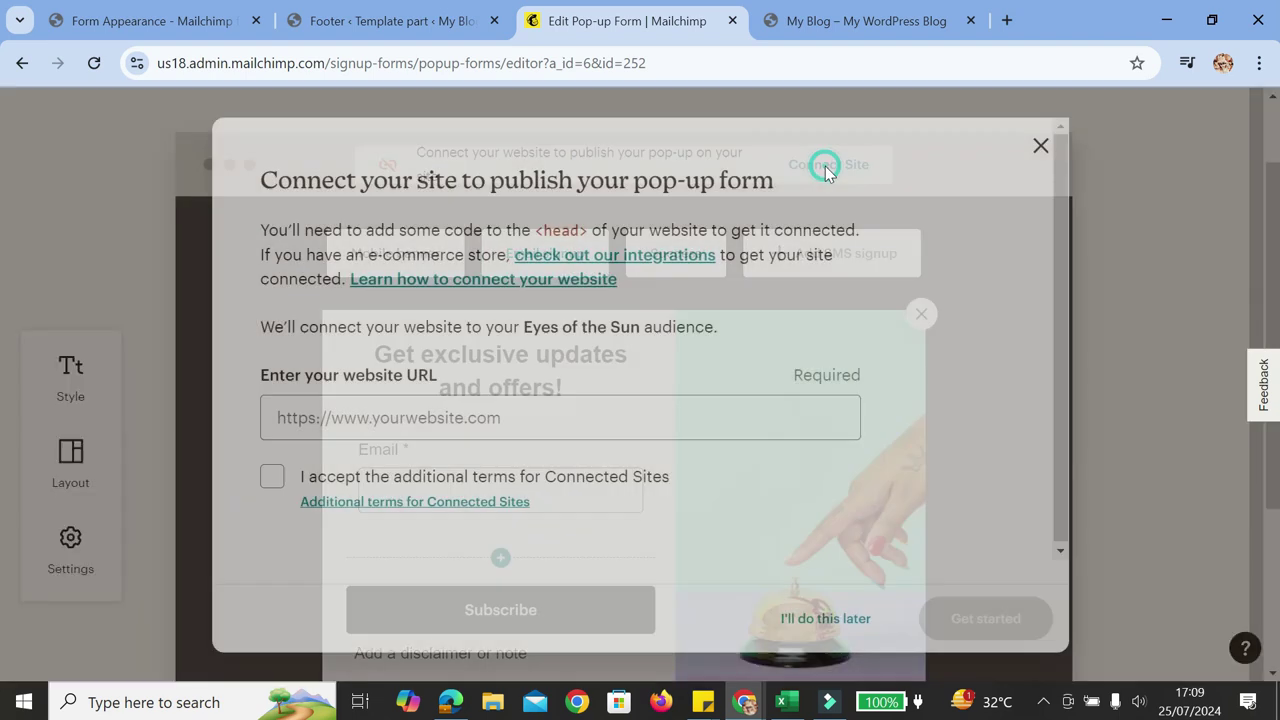
{"action": "left_click", "coordinate": [503, 417]}
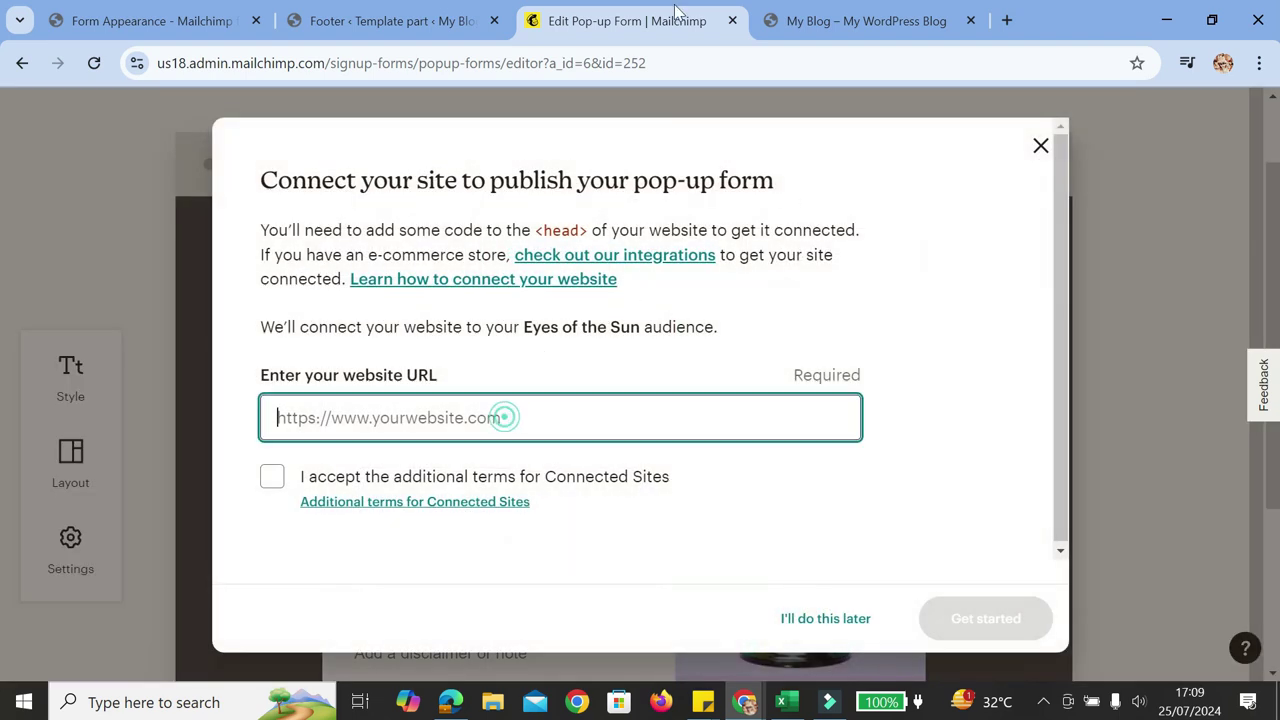
{"action": "left_click", "coordinate": [810, 18]}
{"action": "left_click", "coordinate": [280, 63]}
{"action": "key", "text": "ctrl+c"}
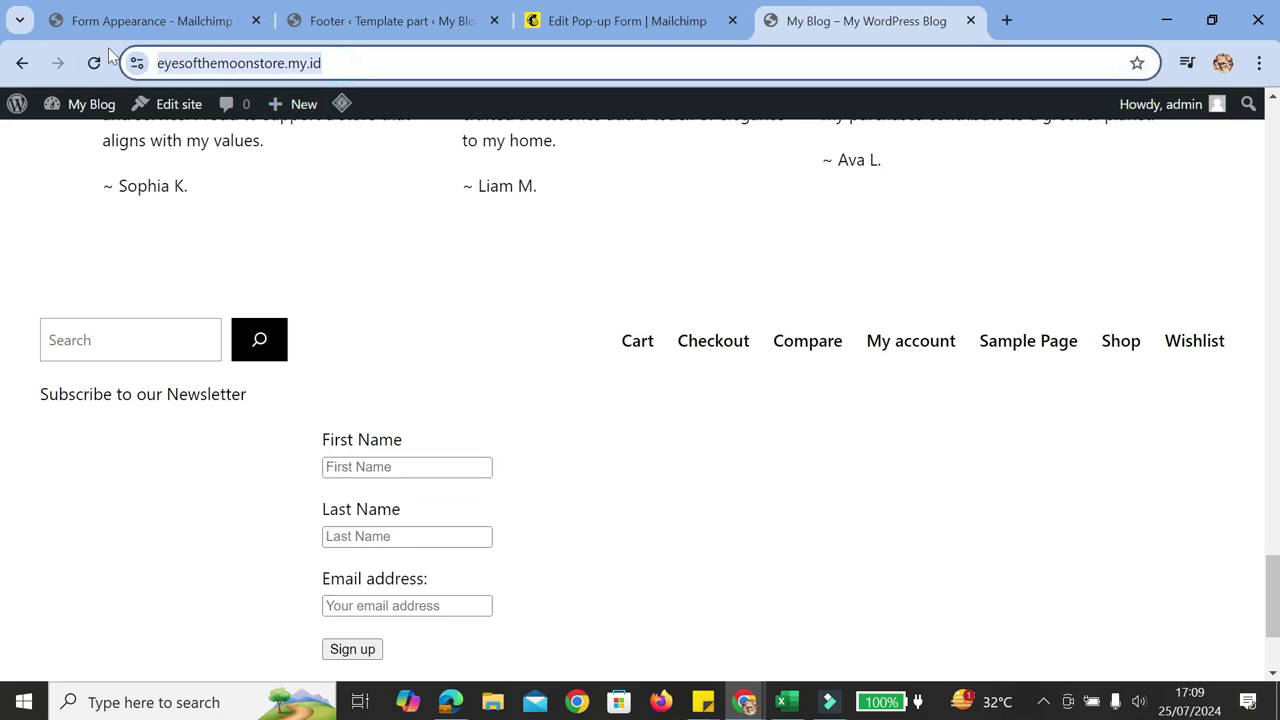
{"action": "left_click", "coordinate": [609, 12]}
{"action": "key", "text": "ctrl+v"}
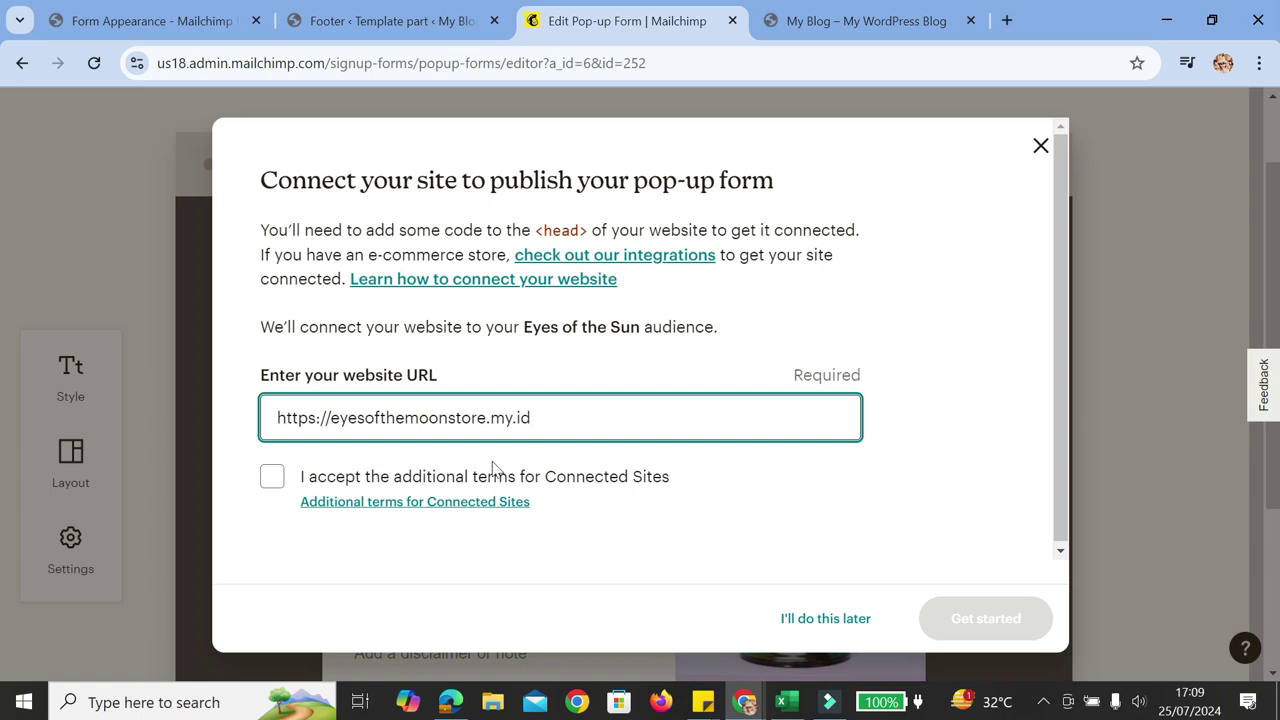
{"action": "left_click", "coordinate": [271, 482]}
{"action": "left_click", "coordinate": [972, 620]}
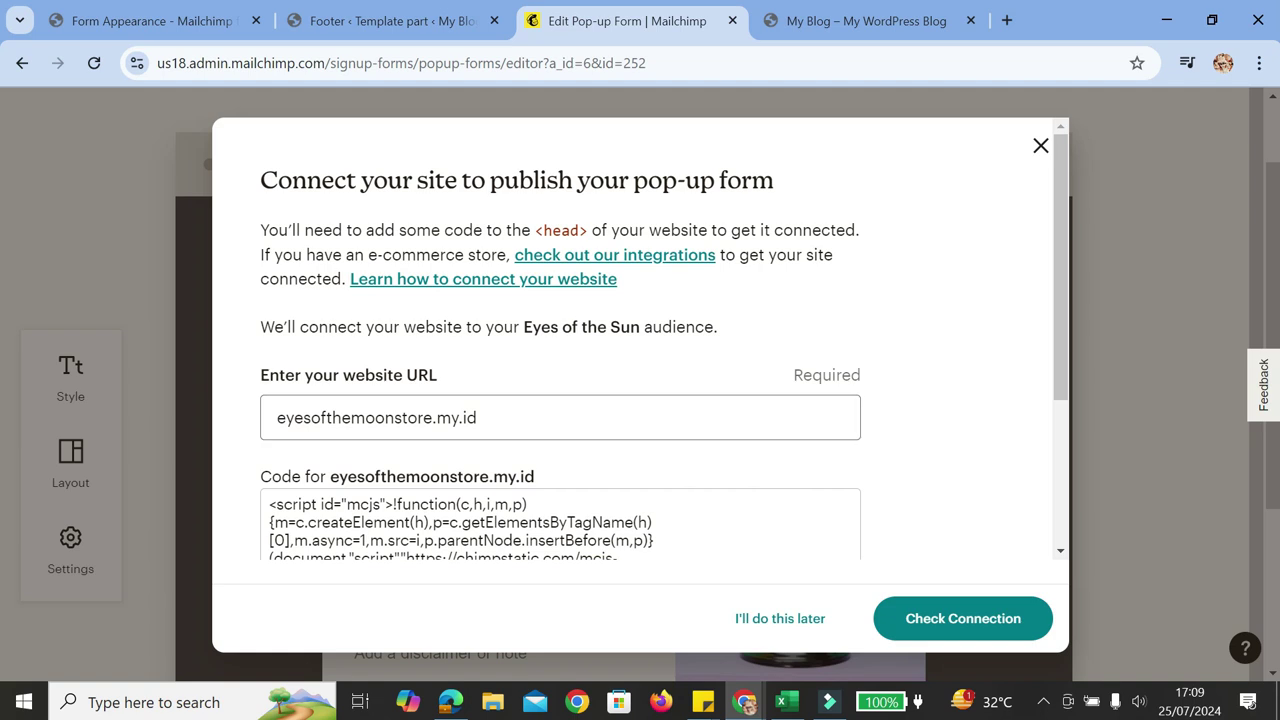
{"action": "scroll", "coordinate": [640, 340], "scroll_direction": "down", "scroll_amount": 2}
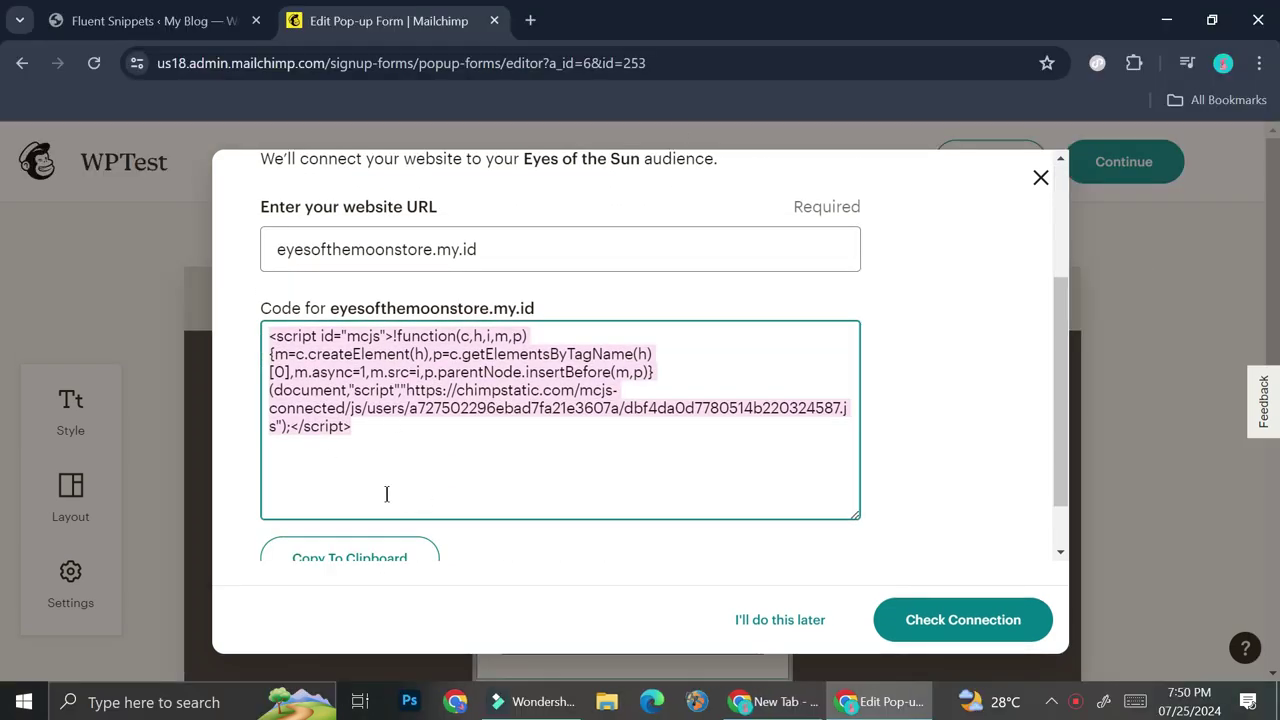
- Copy the Mailchimp connection script and switch to WordPress's FluentSnippets page
{"action": "scroll", "coordinate": [386, 494], "scroll_direction": "down", "scroll_amount": 1}
{"action": "left_click", "coordinate": [386, 491]}
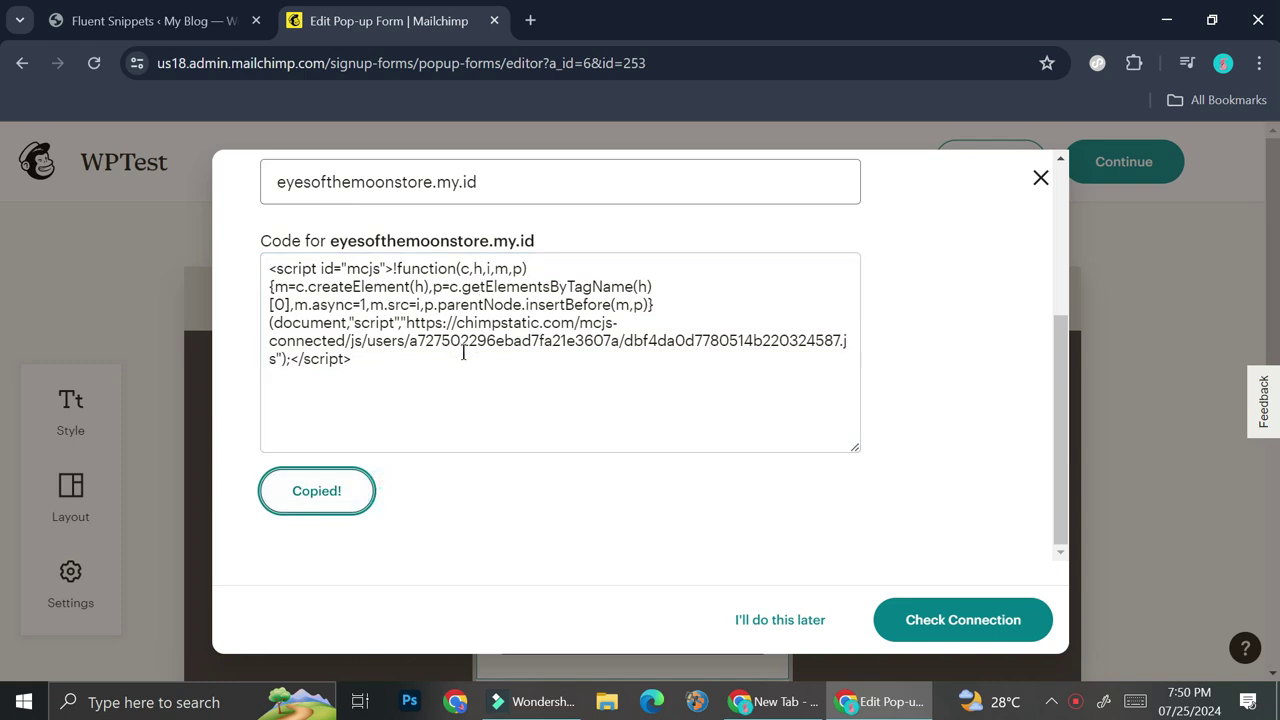
{"action": "left_click", "coordinate": [140, 12]}
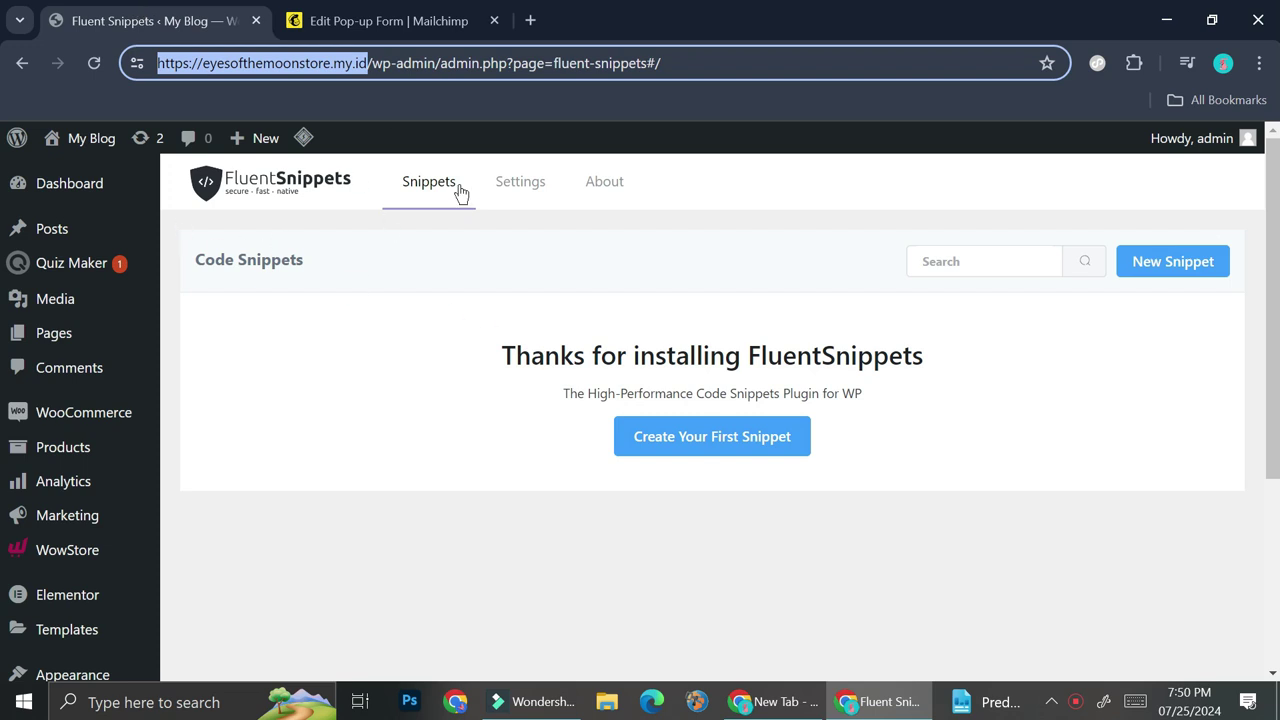
- Start a new FluentSnippets snippet with Create Your First Snippet
{"action": "left_click", "coordinate": [345, 20]}
{"action": "left_click", "coordinate": [124, 8]}
{"action": "scroll", "coordinate": [100, 474], "scroll_direction": "down", "scroll_amount": 3}
{"action": "mouse_move", "coordinate": [98, 476]}
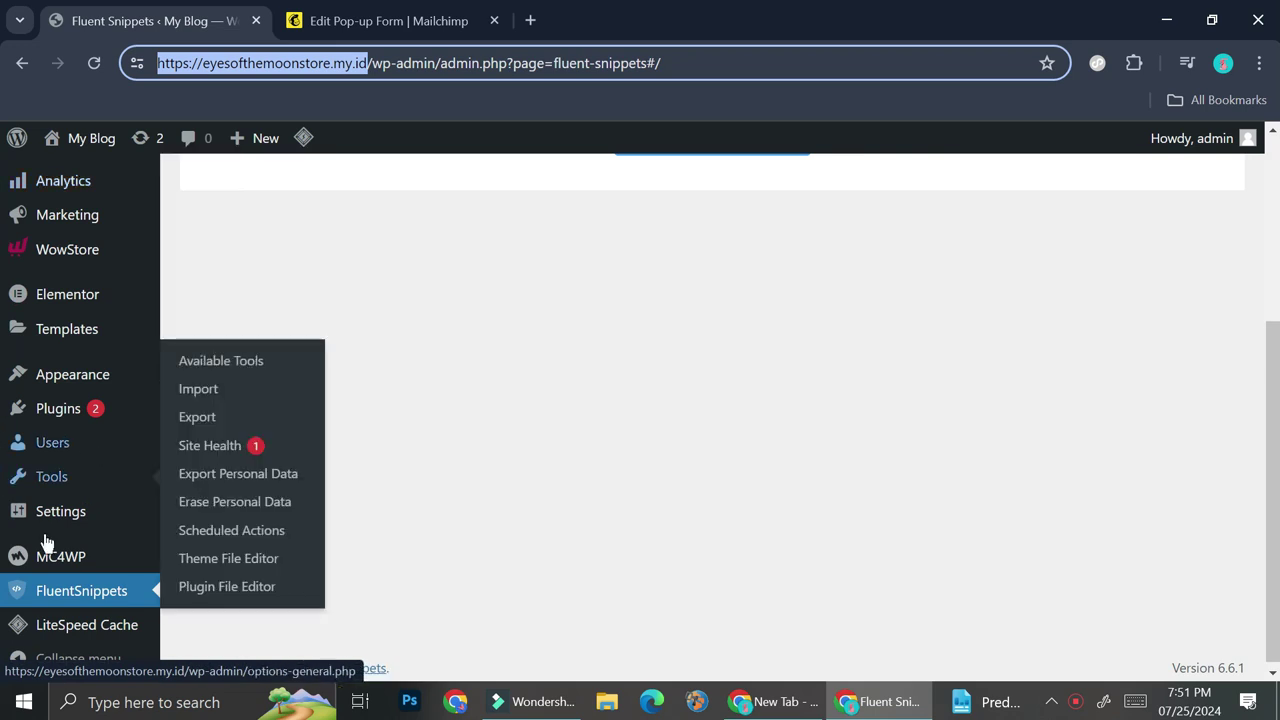
{"action": "scroll", "coordinate": [391, 477], "scroll_direction": "up", "scroll_amount": 3}
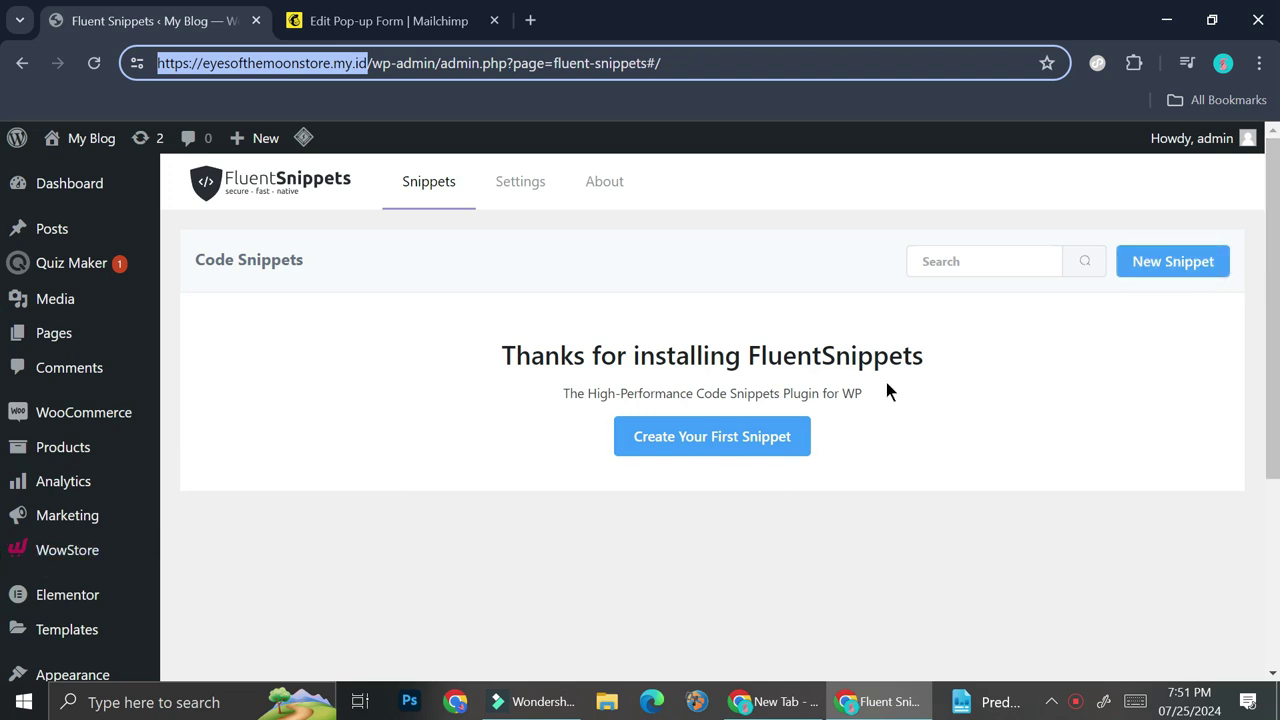
{"action": "left_click", "coordinate": [777, 436]}
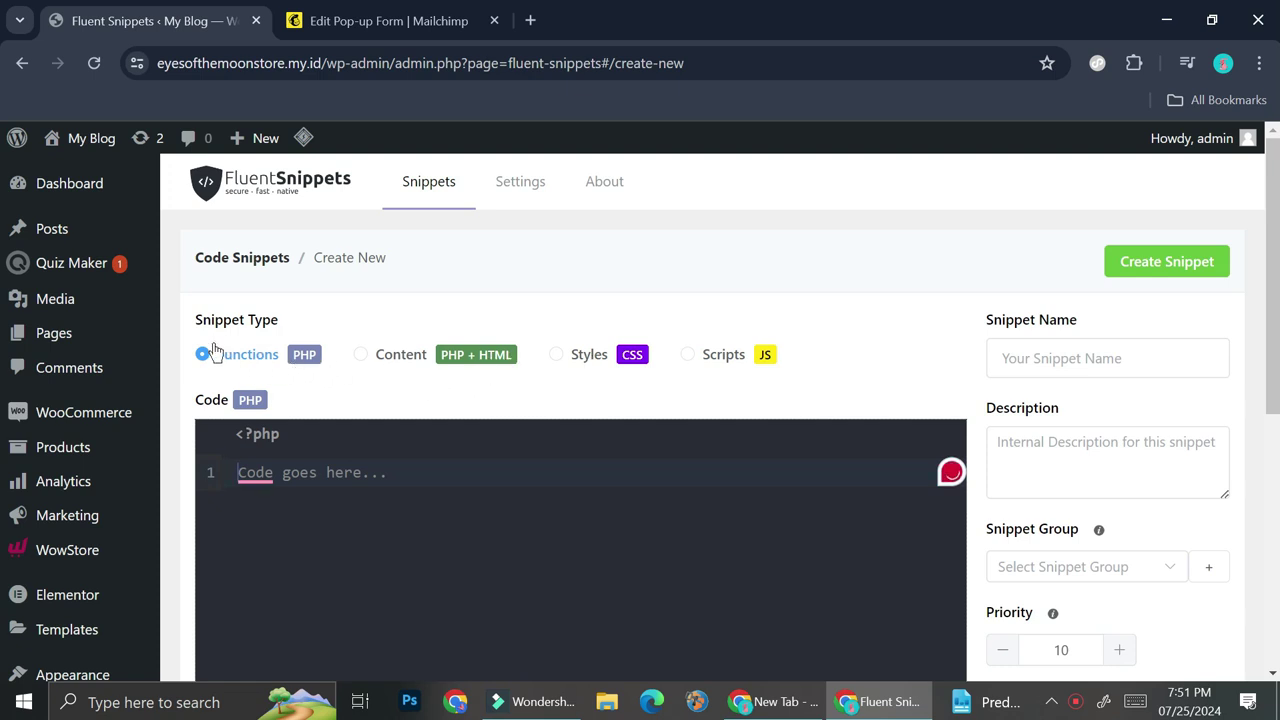
- Make the snippet a PHP + HTML content snippet and paste the Mailchimp connection script
{"action": "left_click", "coordinate": [415, 18]}
{"action": "scroll", "coordinate": [557, 428], "scroll_direction": "up", "scroll_amount": 3}
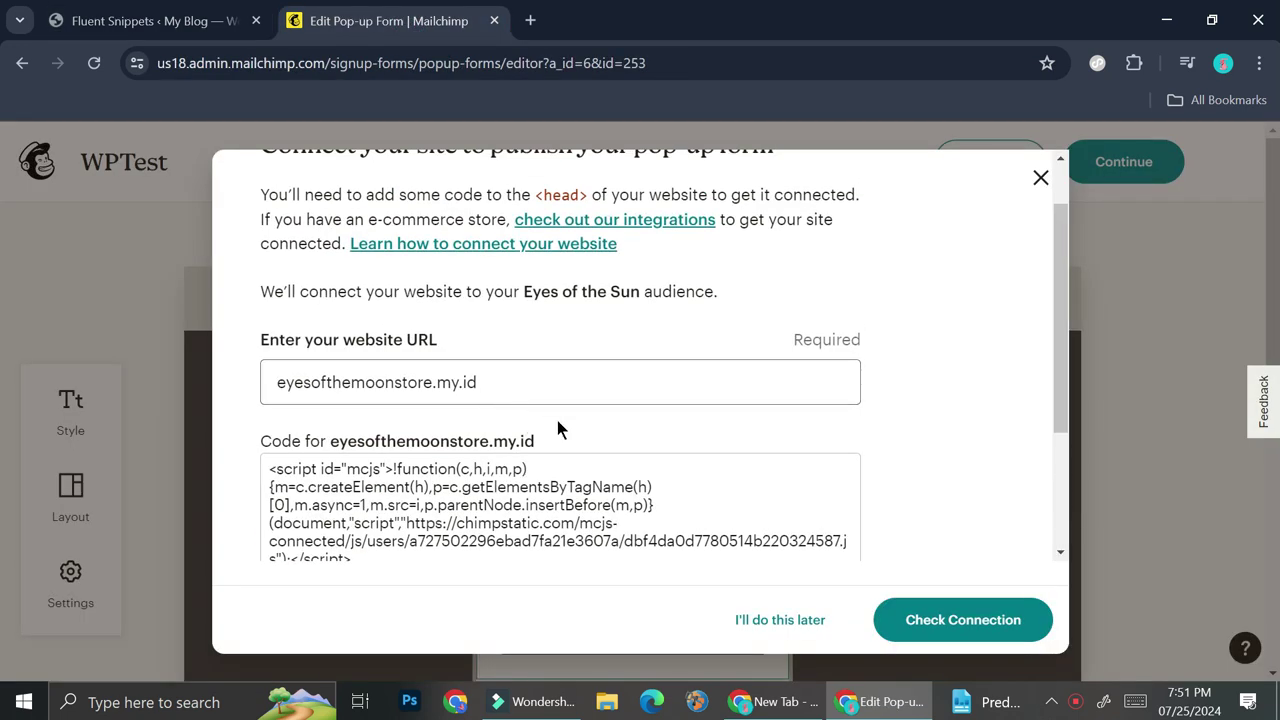
{"action": "scroll", "coordinate": [557, 428], "scroll_direction": "down", "scroll_amount": 2}
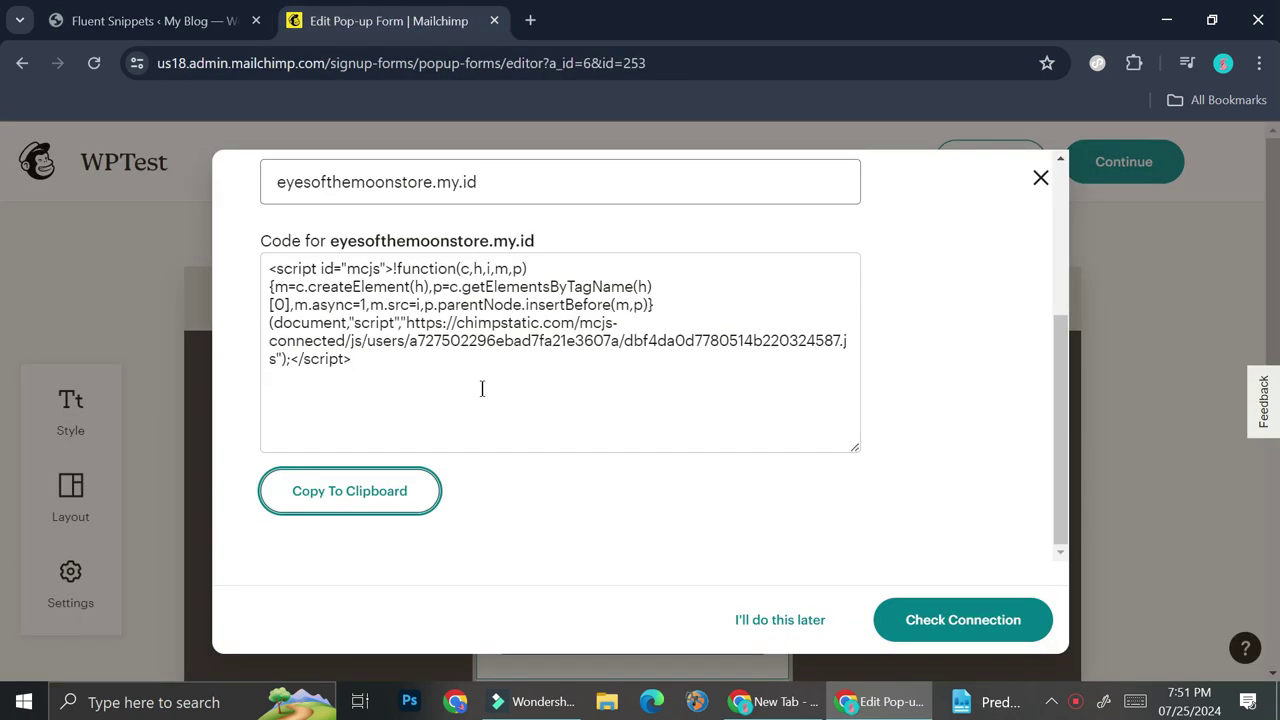
{"action": "left_click", "coordinate": [195, 12]}
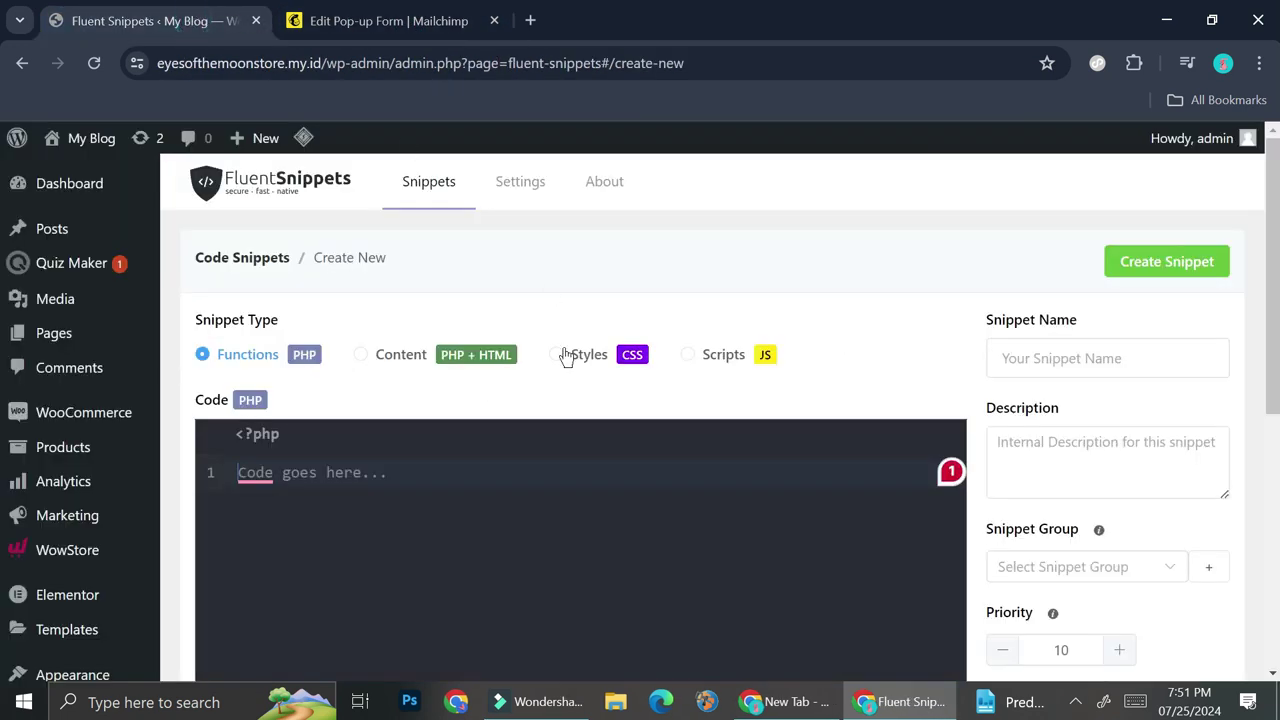
{"action": "left_click", "coordinate": [376, 361]}
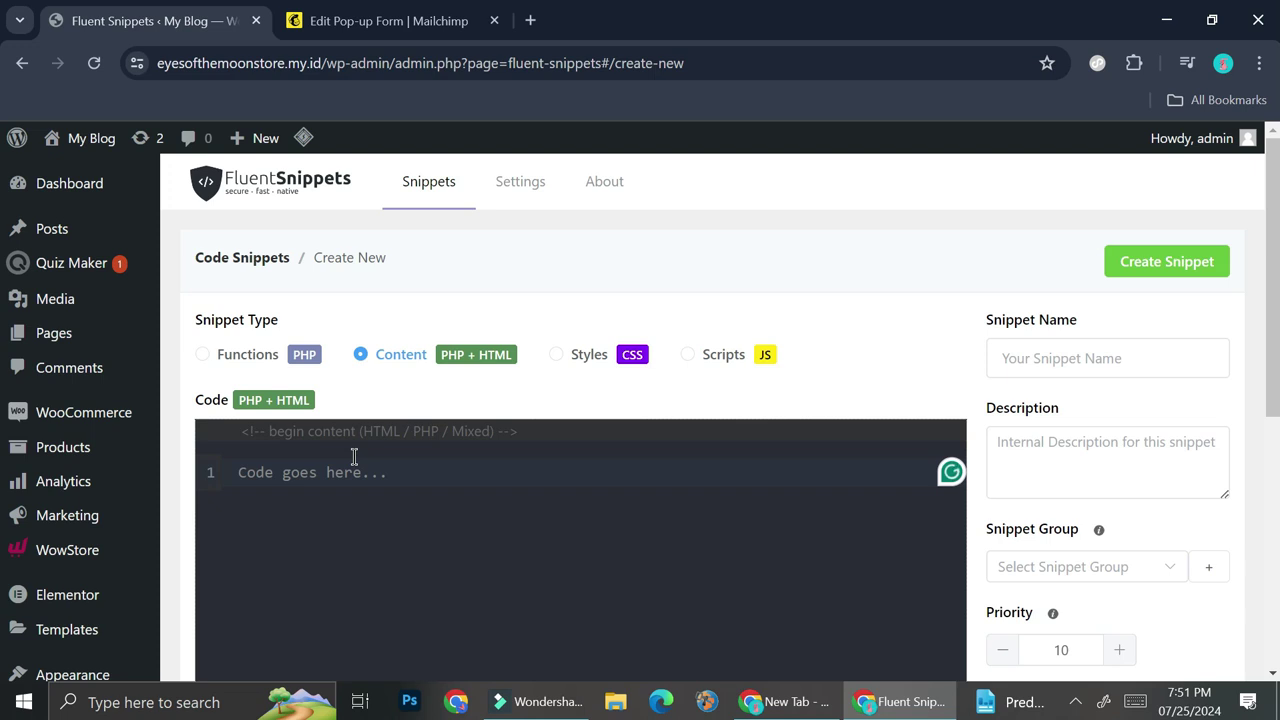
{"action": "type", "text": "<script id=\"mcjs\">!function(c,h,i,m,p){m=c.createElement(h),p=c.getElementsByTagName(h)[0],m.async=1,m.src=i,p.parentNode.insertBefore(m,p)}(document,\"script\",\"https://chimpstatic.com/mcjs-connected/js/users/a727502296ebad7fa21e3607a/dbf4da0d7780514b220324587.js\");</script>"}
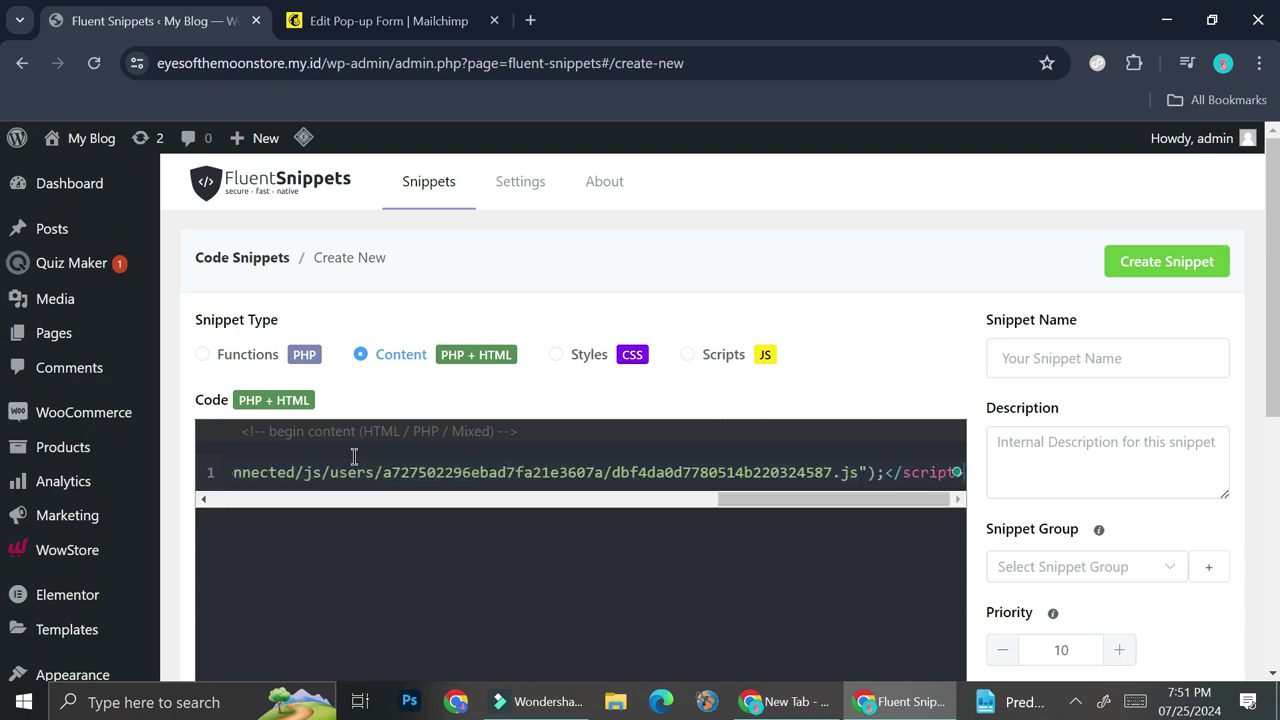
- Set the snippet's Where to Run location to Site Wide Header
{"action": "scroll", "coordinate": [664, 561], "scroll_direction": "down", "scroll_amount": 2}
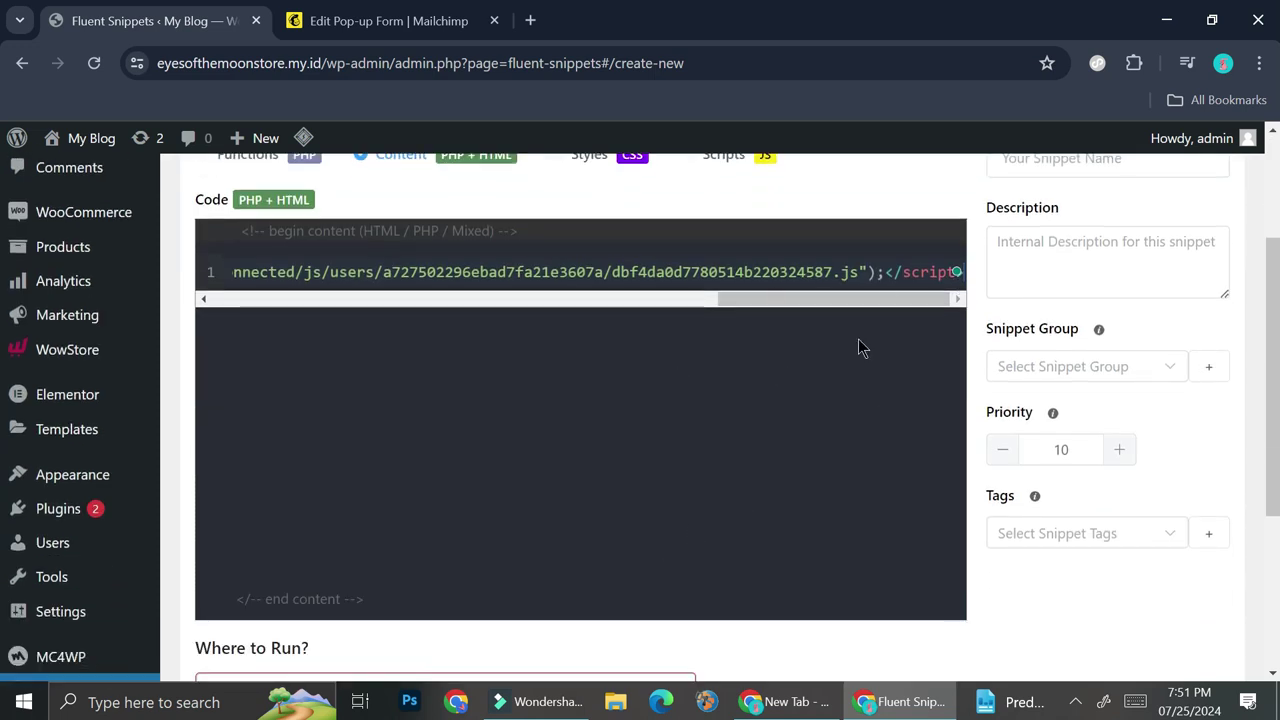
{"action": "scroll", "coordinate": [645, 342], "scroll_direction": "down", "scroll_amount": 2}
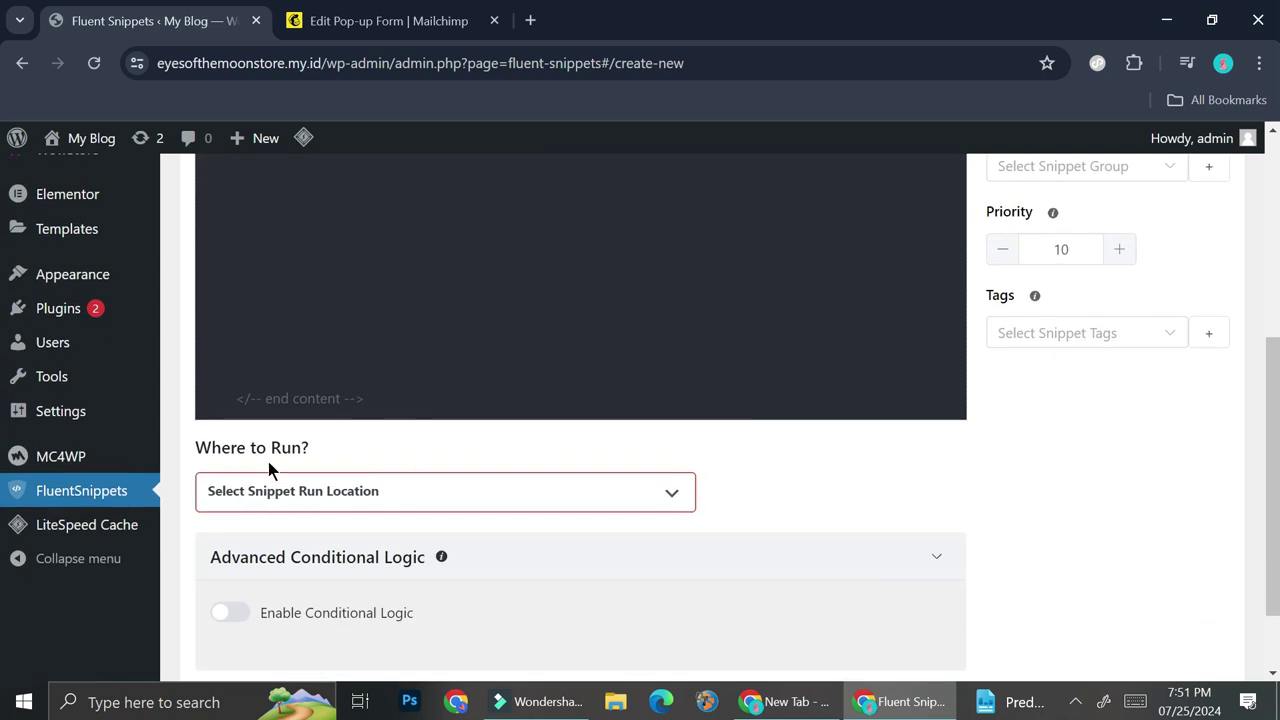
{"action": "left_click", "coordinate": [322, 493]}
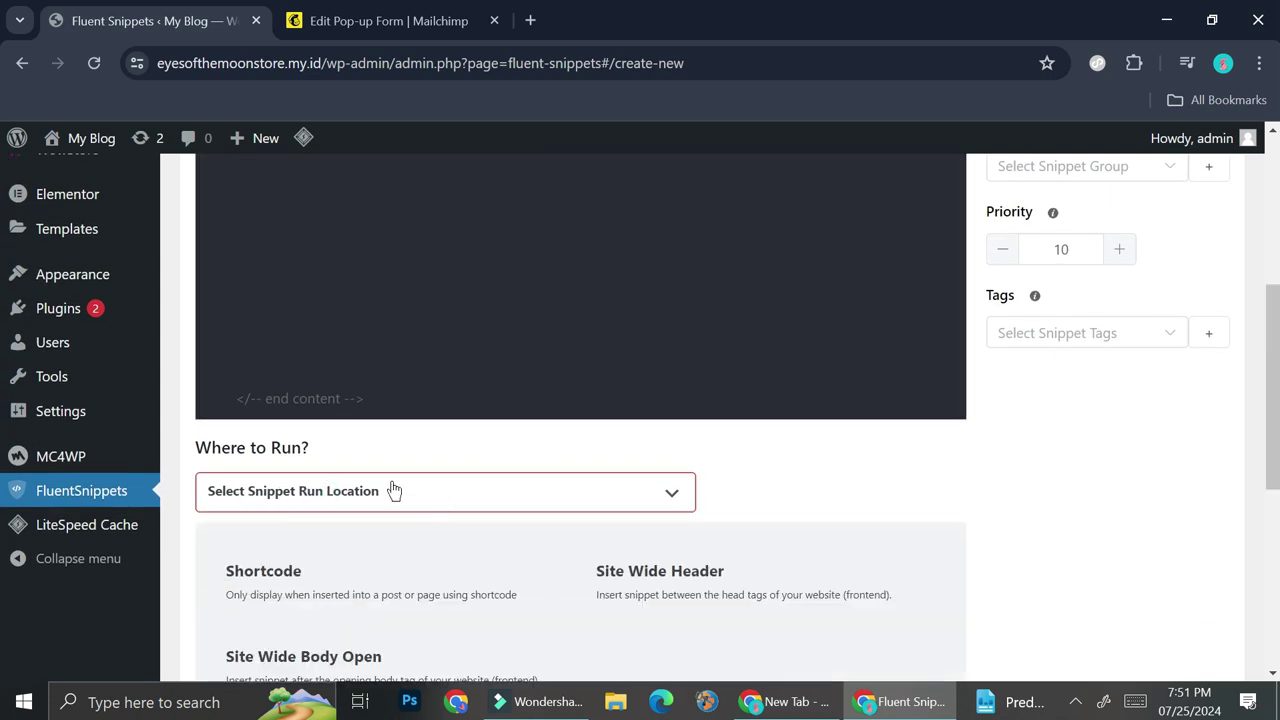
{"action": "scroll", "coordinate": [393, 490], "scroll_direction": "down", "scroll_amount": 2}
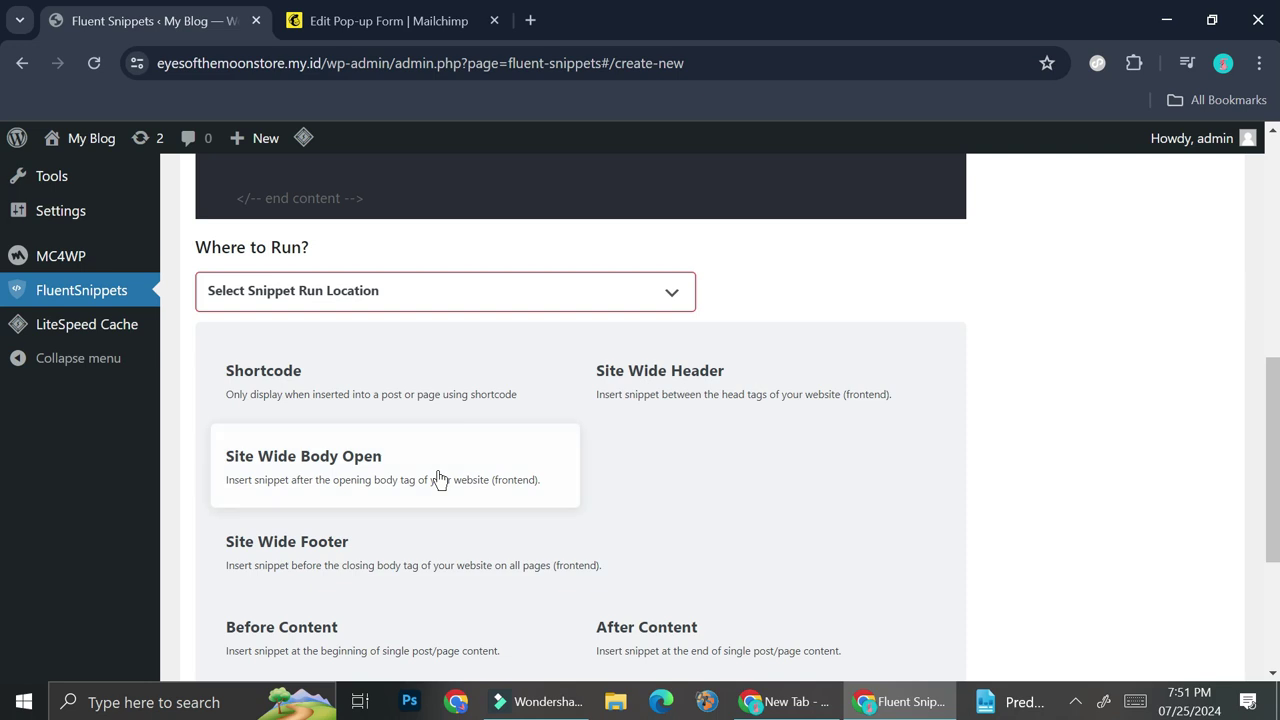
{"action": "scroll", "coordinate": [440, 480], "scroll_direction": "down", "scroll_amount": 1}
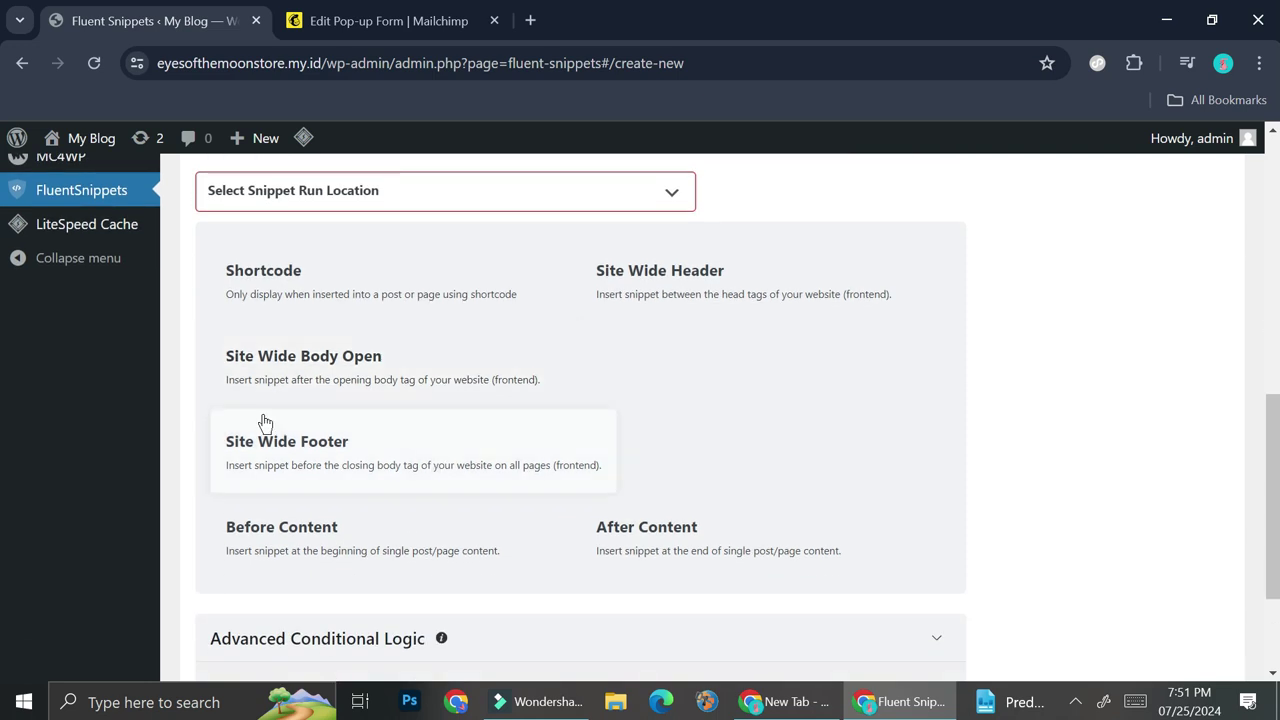
{"action": "left_click", "coordinate": [699, 292]}
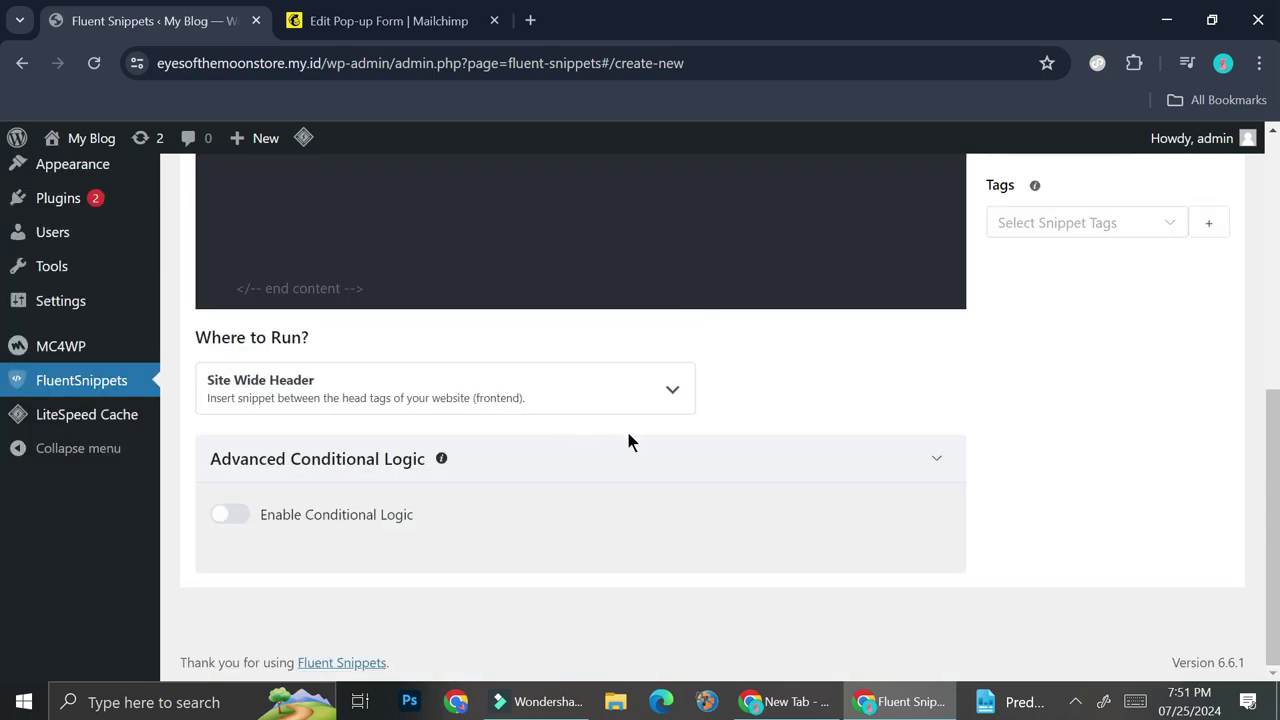
{"action": "scroll", "coordinate": [940, 455], "scroll_direction": "up", "scroll_amount": 5}
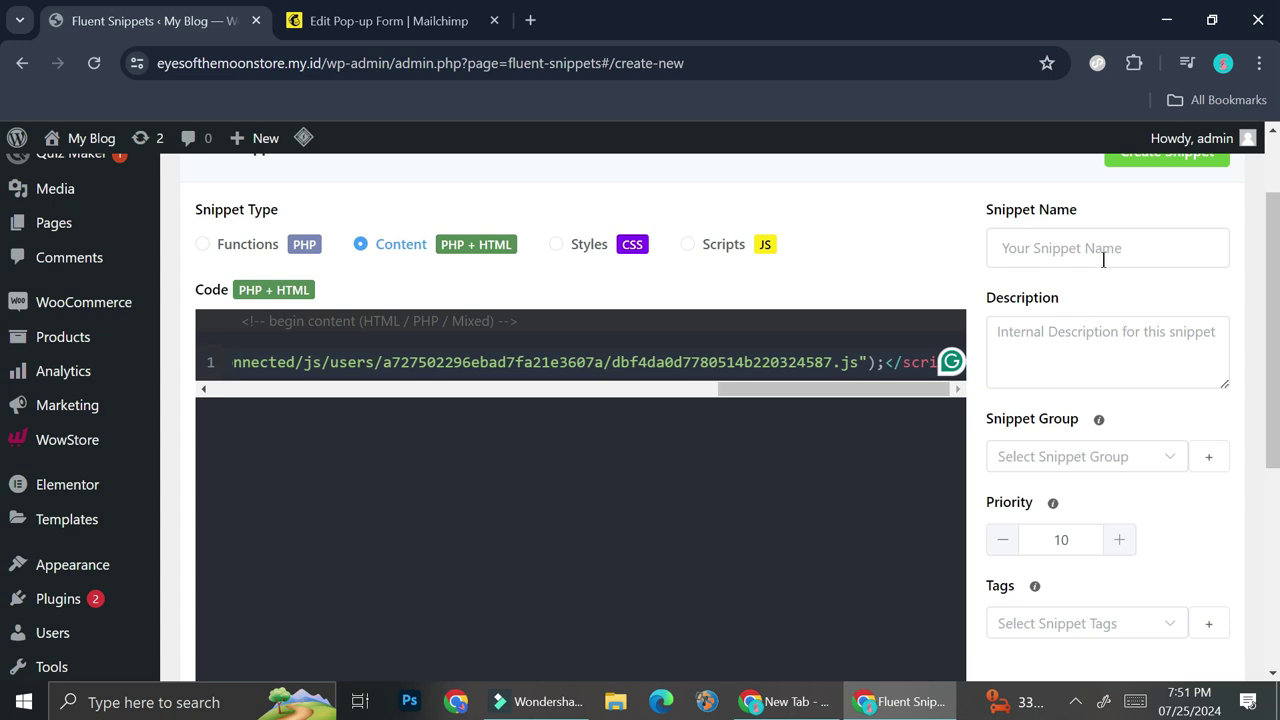
- Name the snippet 'MCTest' and create it
{"action": "left_click", "coordinate": [1080, 249]}
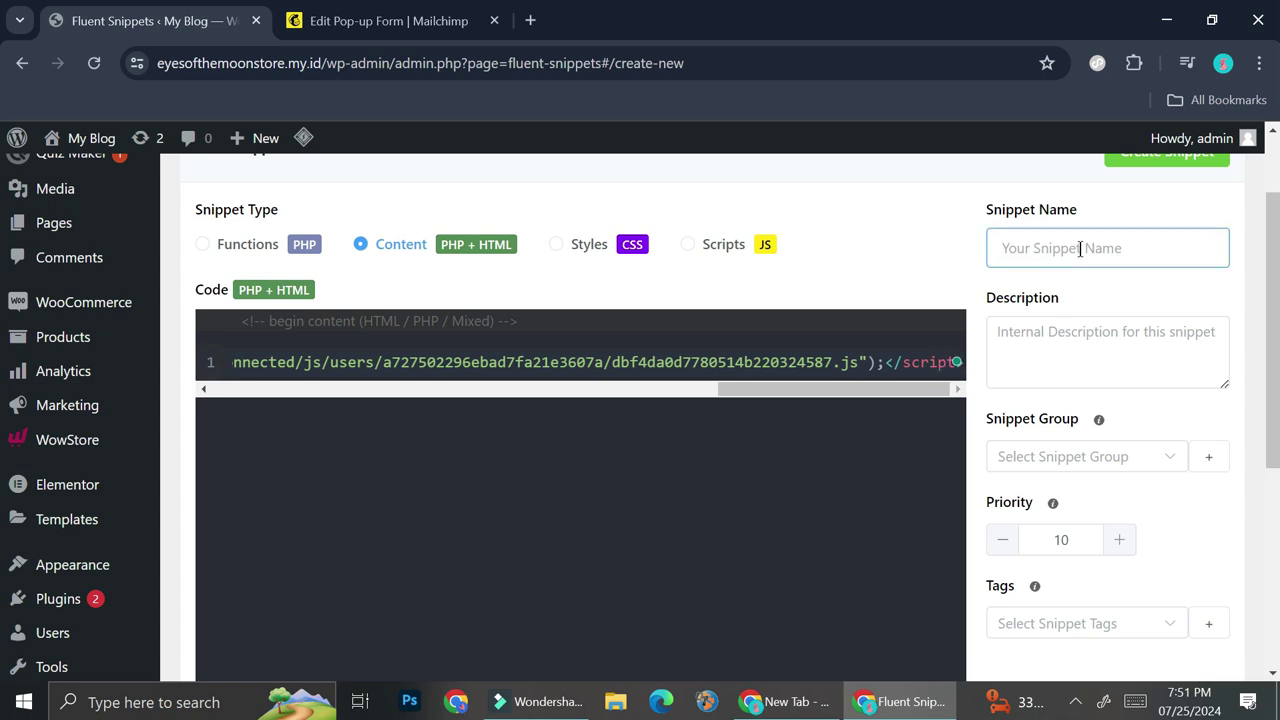
{"action": "type", "text": "MCTest"}
{"action": "scroll", "coordinate": [1140, 369], "scroll_direction": "down", "scroll_amount": 1}
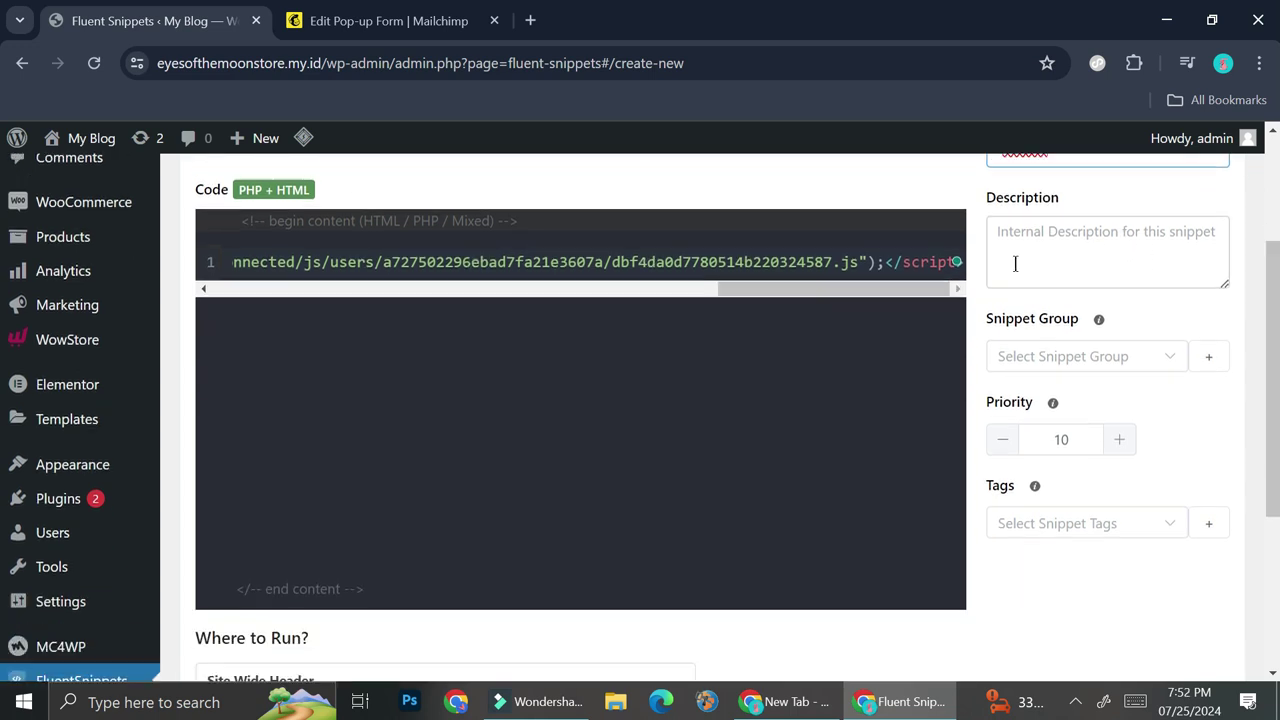
{"action": "scroll", "coordinate": [1193, 395], "scroll_direction": "up", "scroll_amount": 1}
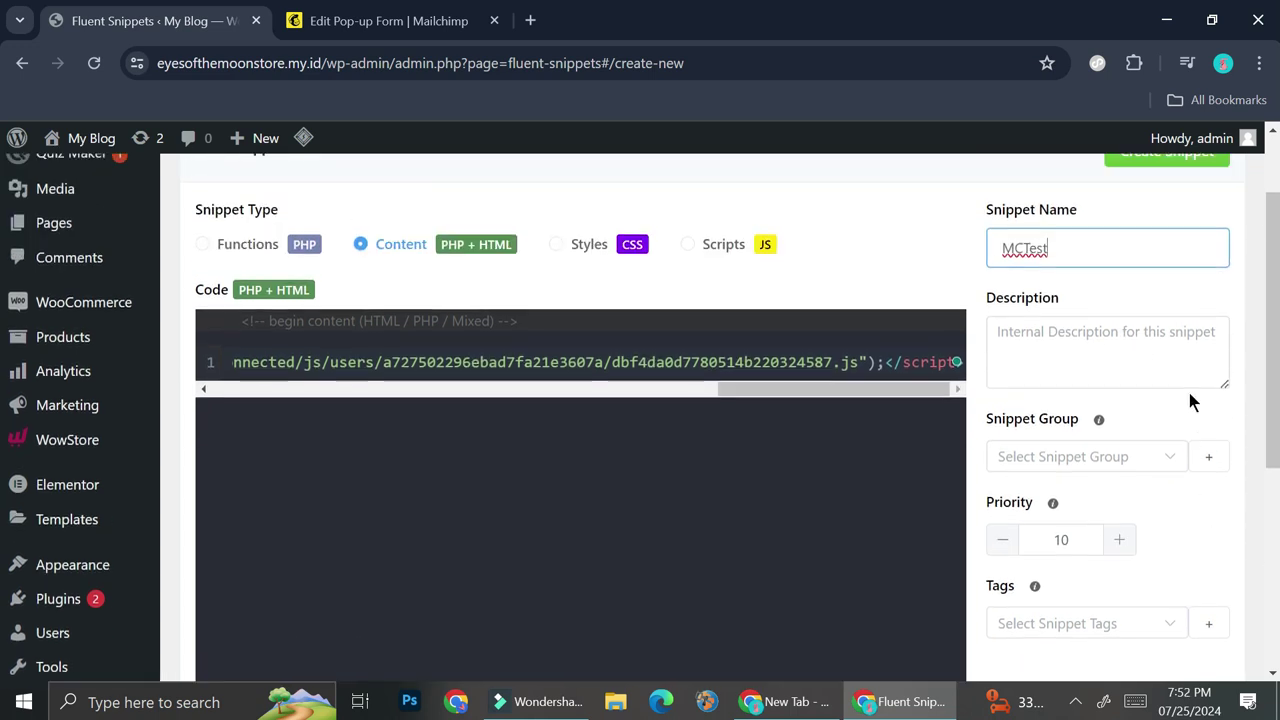
{"action": "scroll", "coordinate": [1188, 395], "scroll_direction": "up", "scroll_amount": 1}
{"action": "left_click", "coordinate": [1193, 264]}
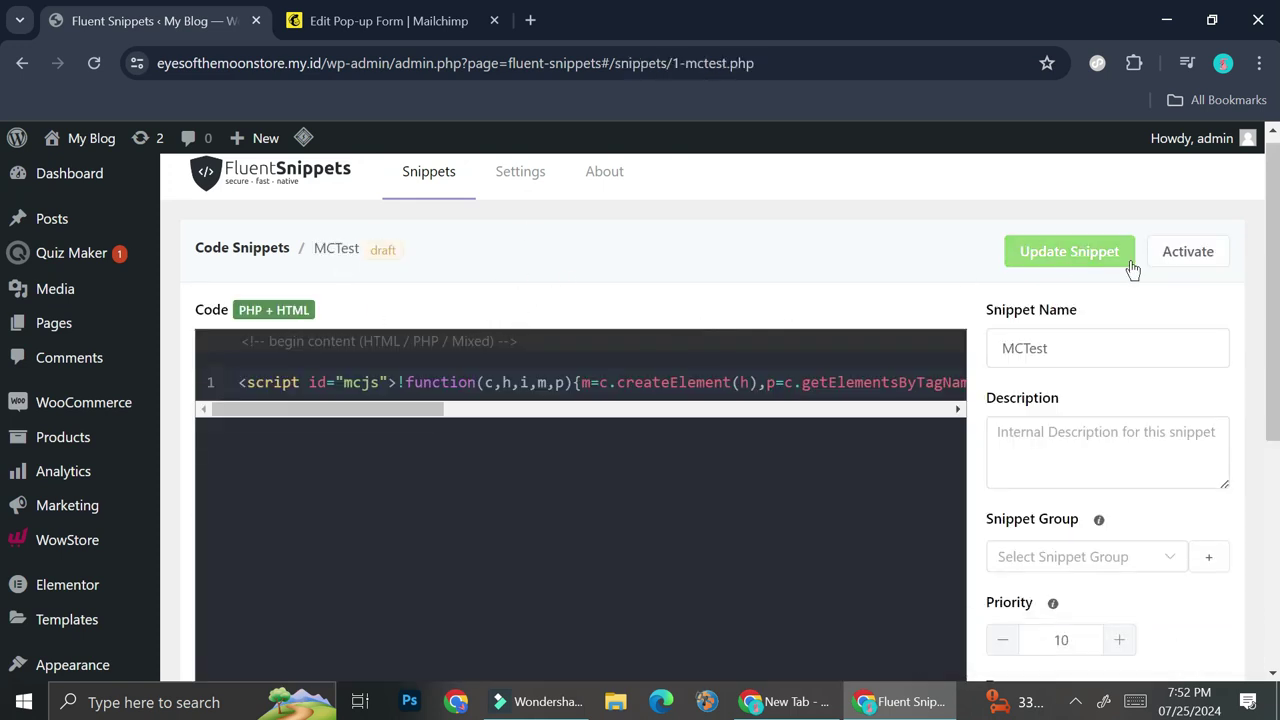
- Activate the MCTest snippet so it shows as published
{"action": "left_click", "coordinate": [1177, 256]}
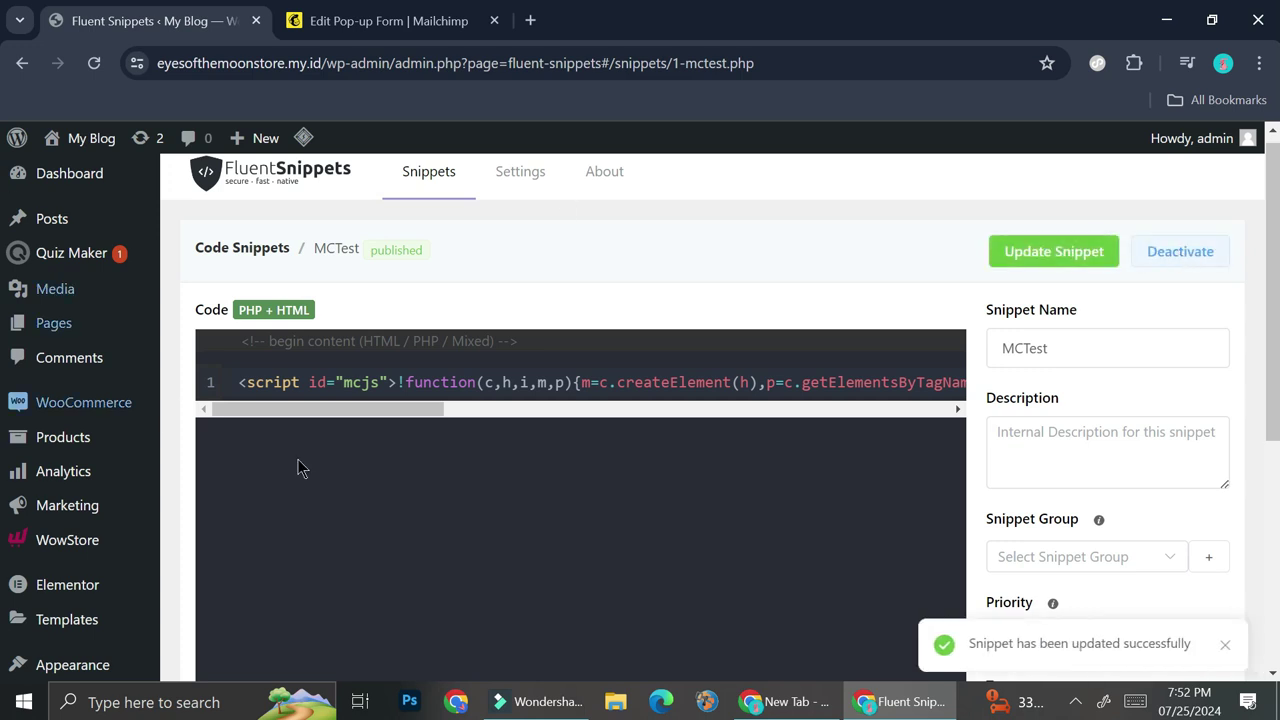
{"action": "scroll", "coordinate": [700, 340], "scroll_direction": "down", "scroll_amount": 5}
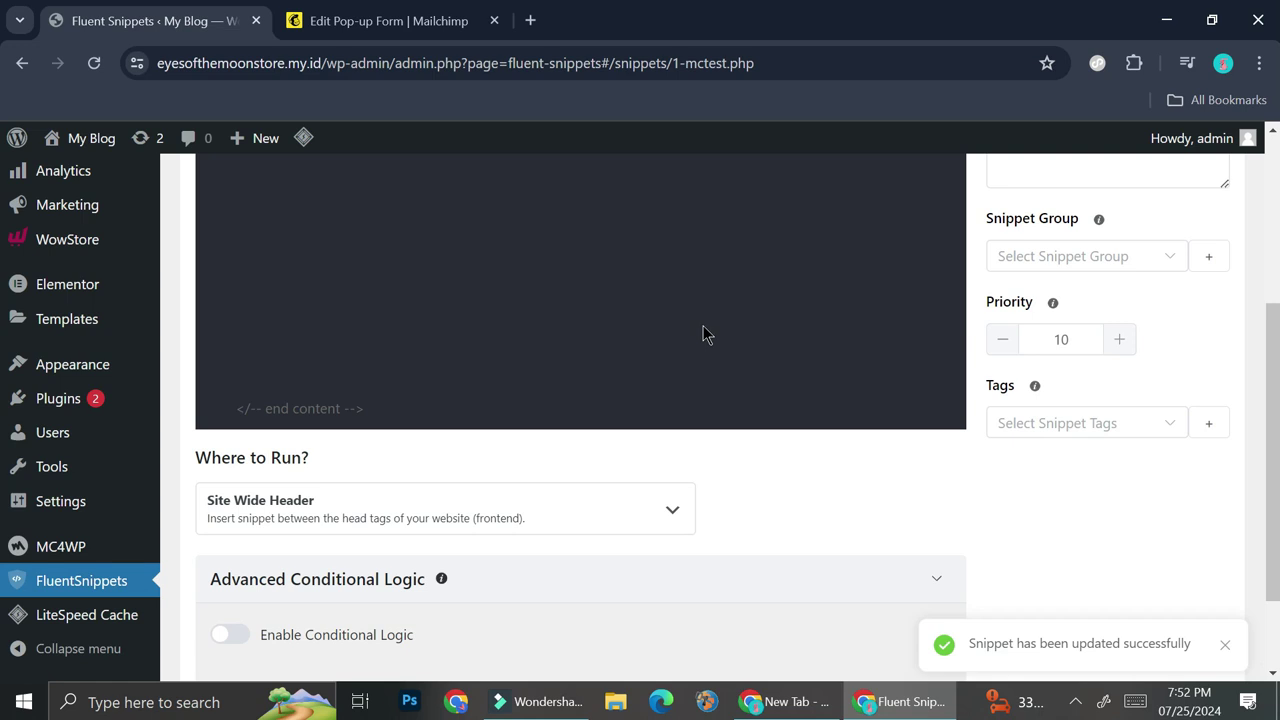
{"action": "scroll", "coordinate": [669, 340], "scroll_direction": "down", "scroll_amount": 1}
{"action": "scroll", "coordinate": [670, 340], "scroll_direction": "up", "scroll_amount": 6}
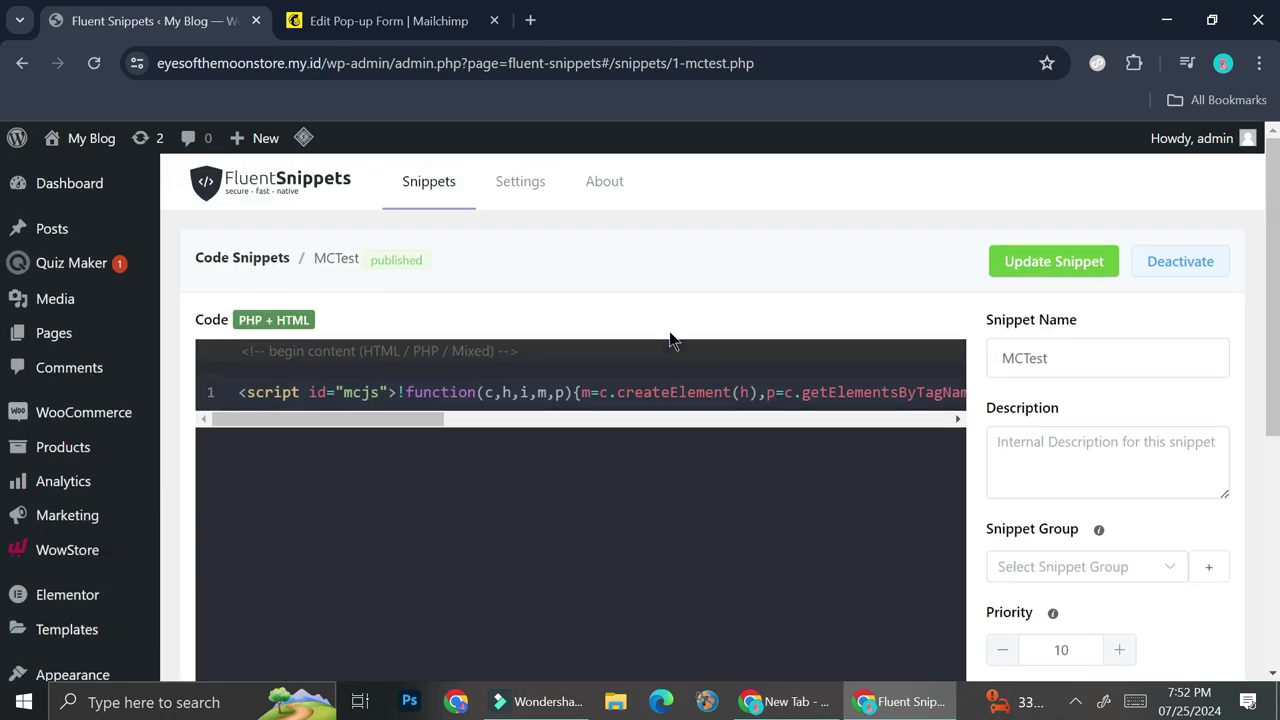
- Check the Mailchimp site connection and turn the pop-up on for eyesofthemoonstore.my.id
{"action": "left_click", "coordinate": [415, 20]}
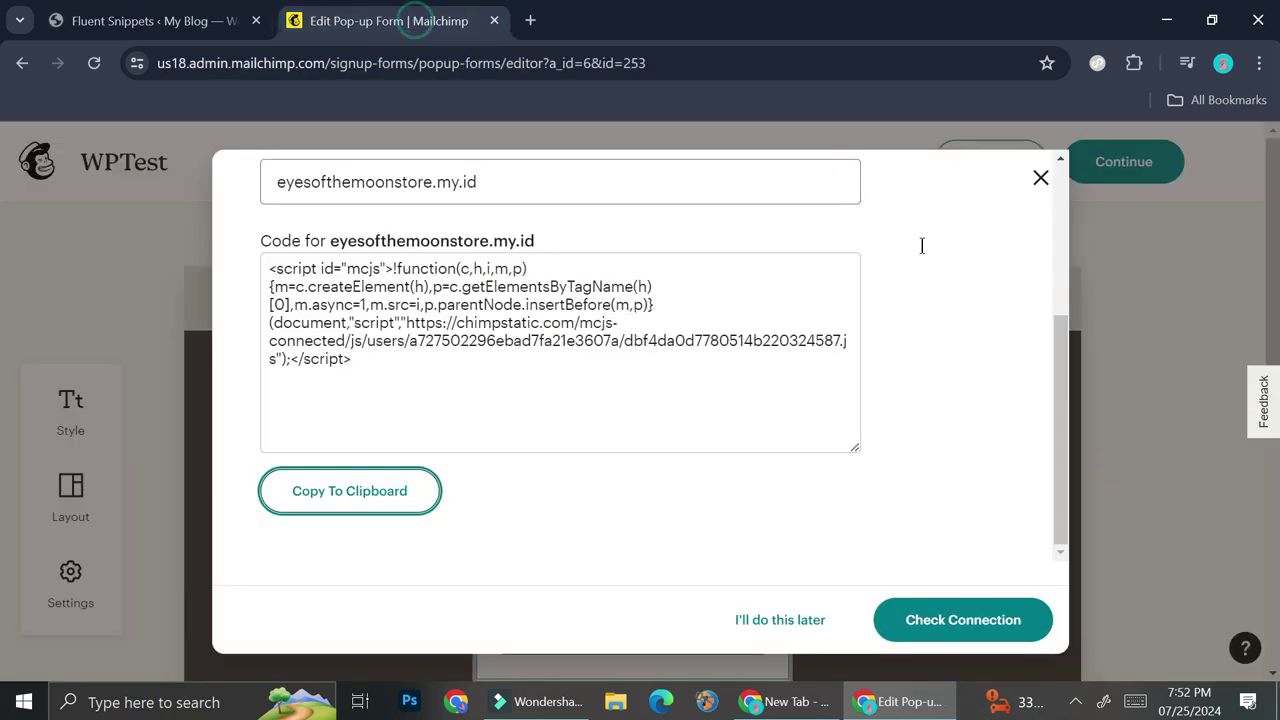
{"action": "left_click", "coordinate": [1012, 644]}
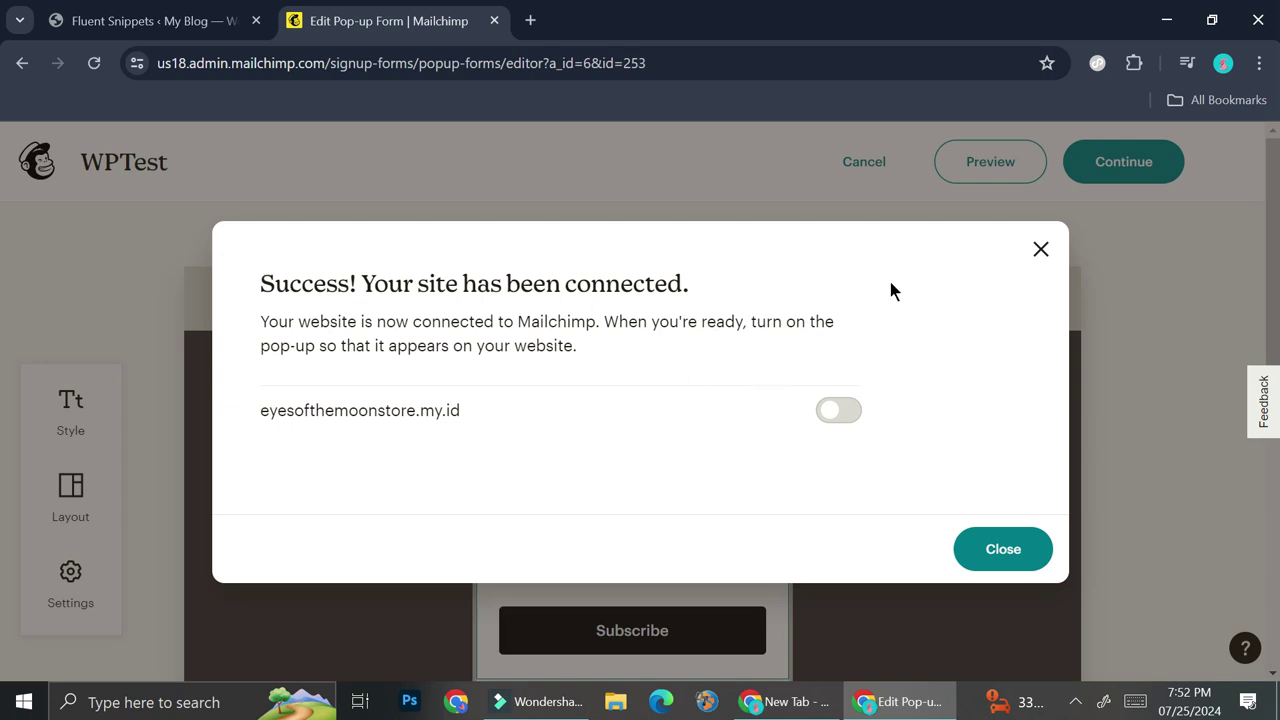
{"action": "left_click", "coordinate": [840, 410]}
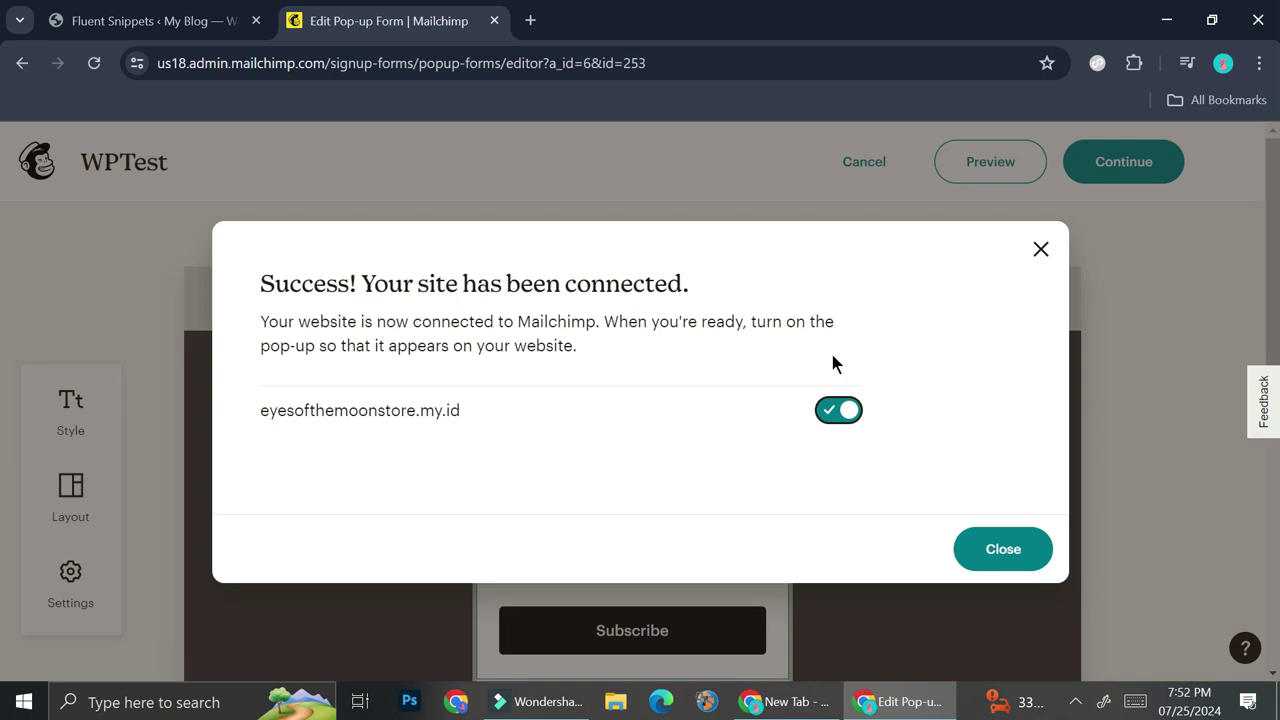
{"action": "left_click", "coordinate": [1037, 548]}
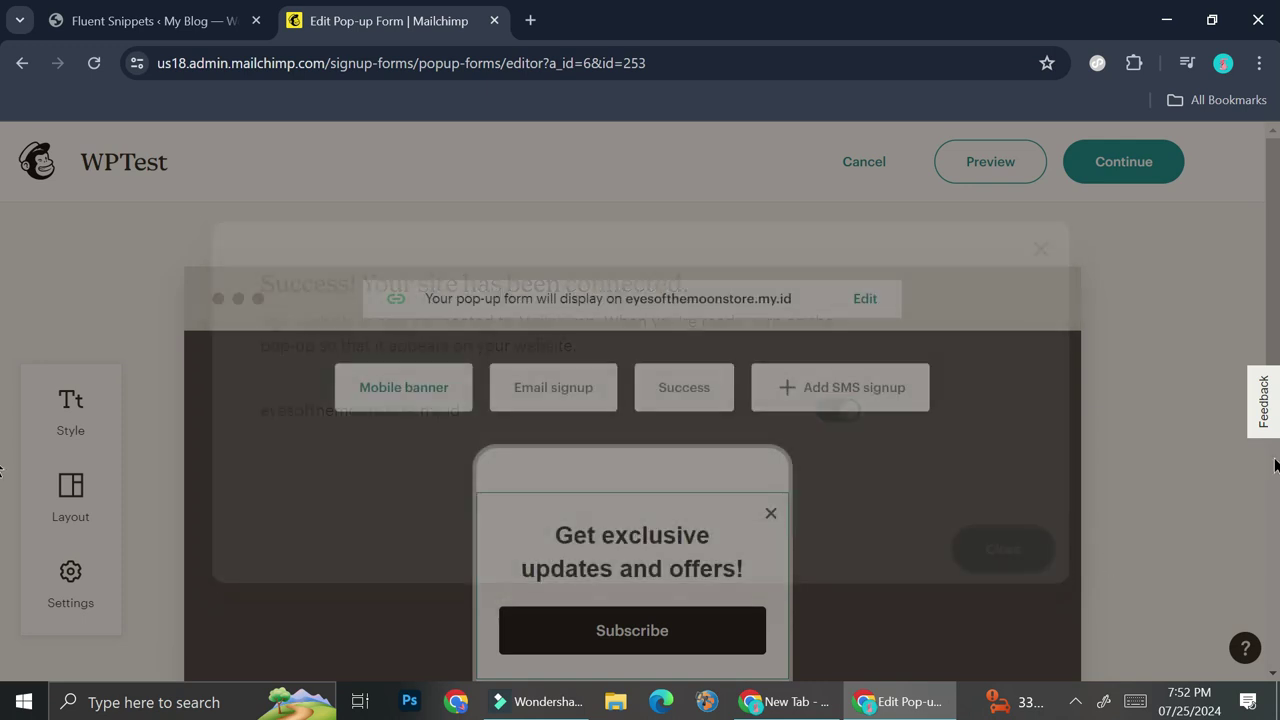
- Open the live homepage and confirm the 'Get exclusive updates and offers!' pop-up appears
{"action": "left_click", "coordinate": [168, 8]}
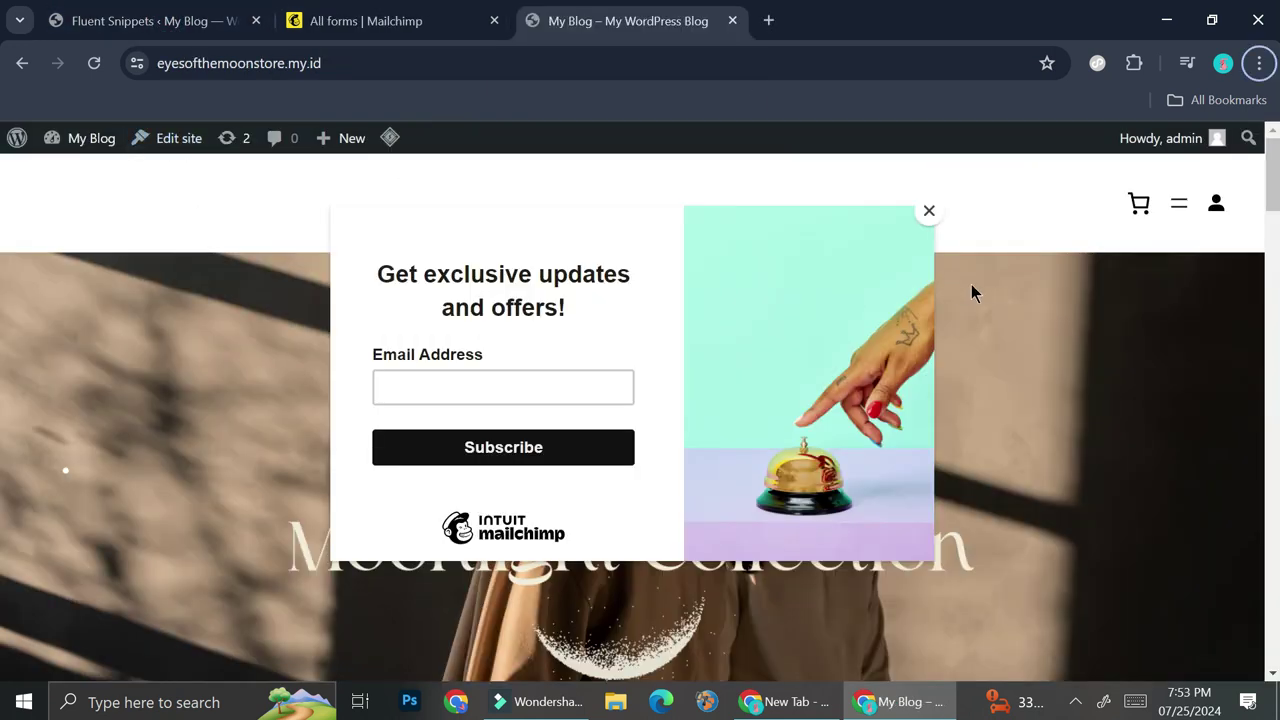
{"action": "scroll", "coordinate": [1048, 332], "scroll_direction": "down", "scroll_amount": 5}
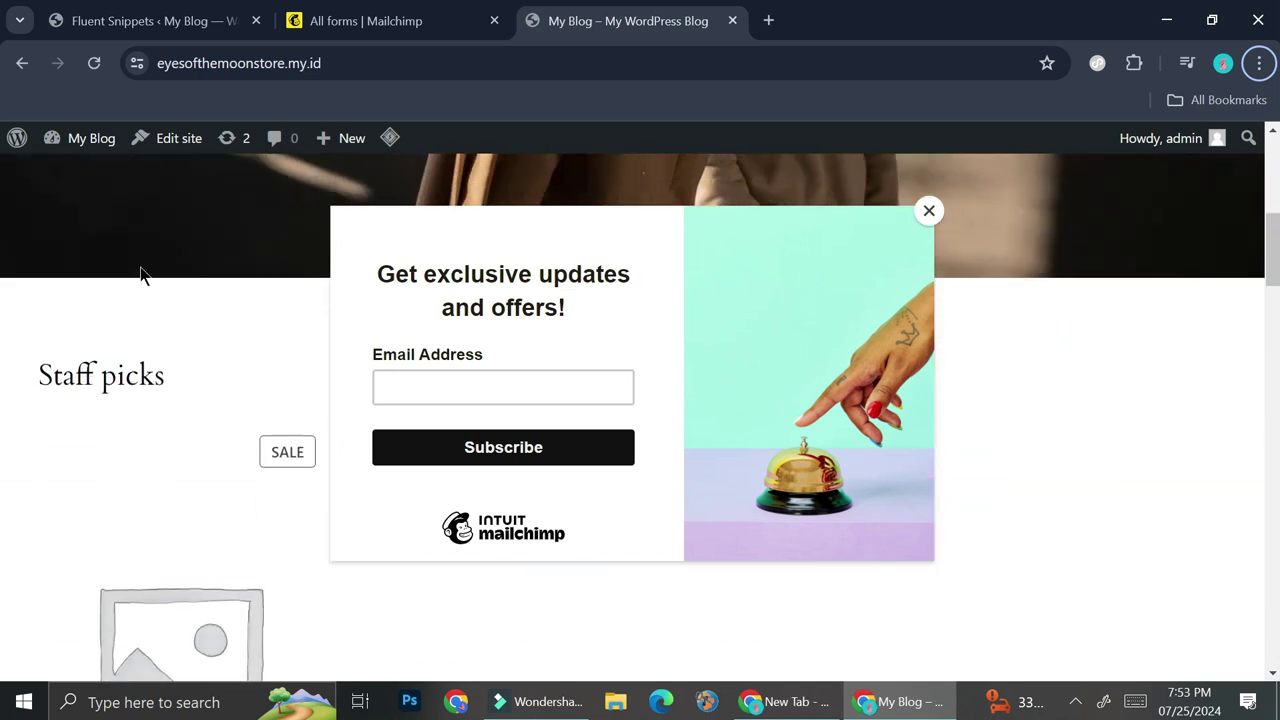
{"action": "scroll", "coordinate": [140, 270], "scroll_direction": "up", "scroll_amount": 6}
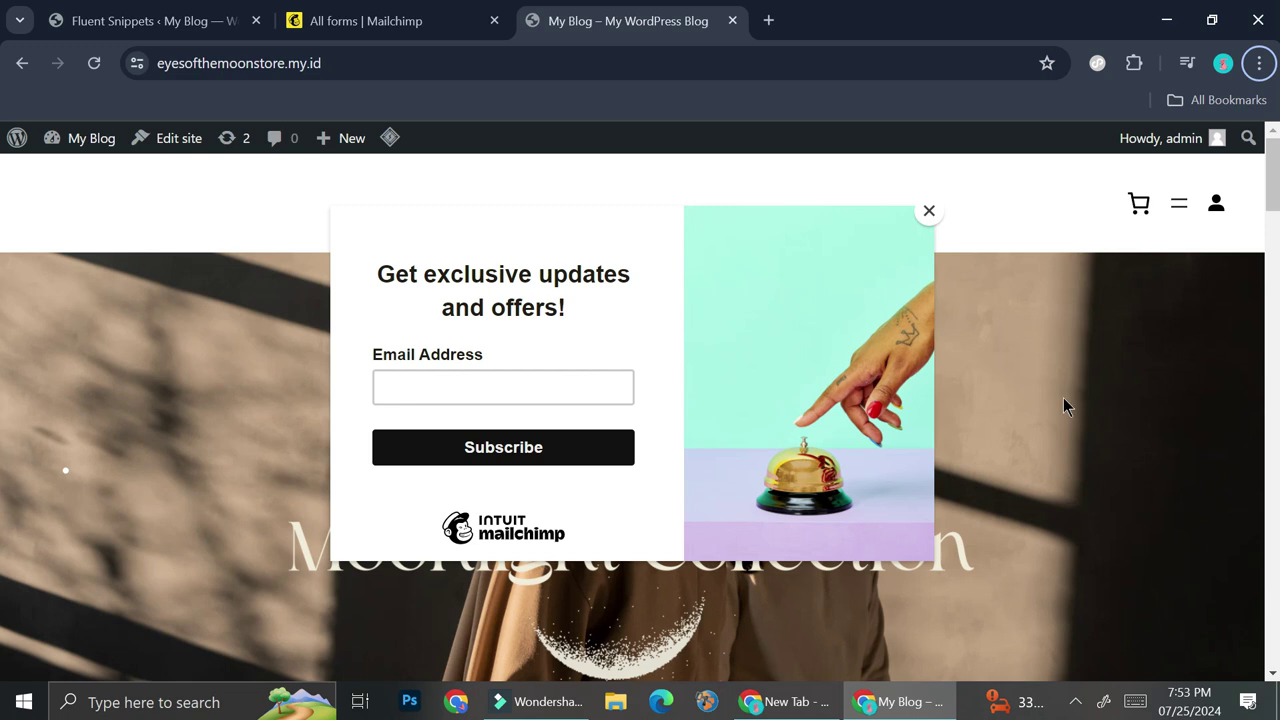
{"action": "scroll", "coordinate": [1063, 399], "scroll_direction": "down", "scroll_amount": 10}
{"action": "scroll", "coordinate": [1057, 399], "scroll_direction": "up", "scroll_amount": 10}
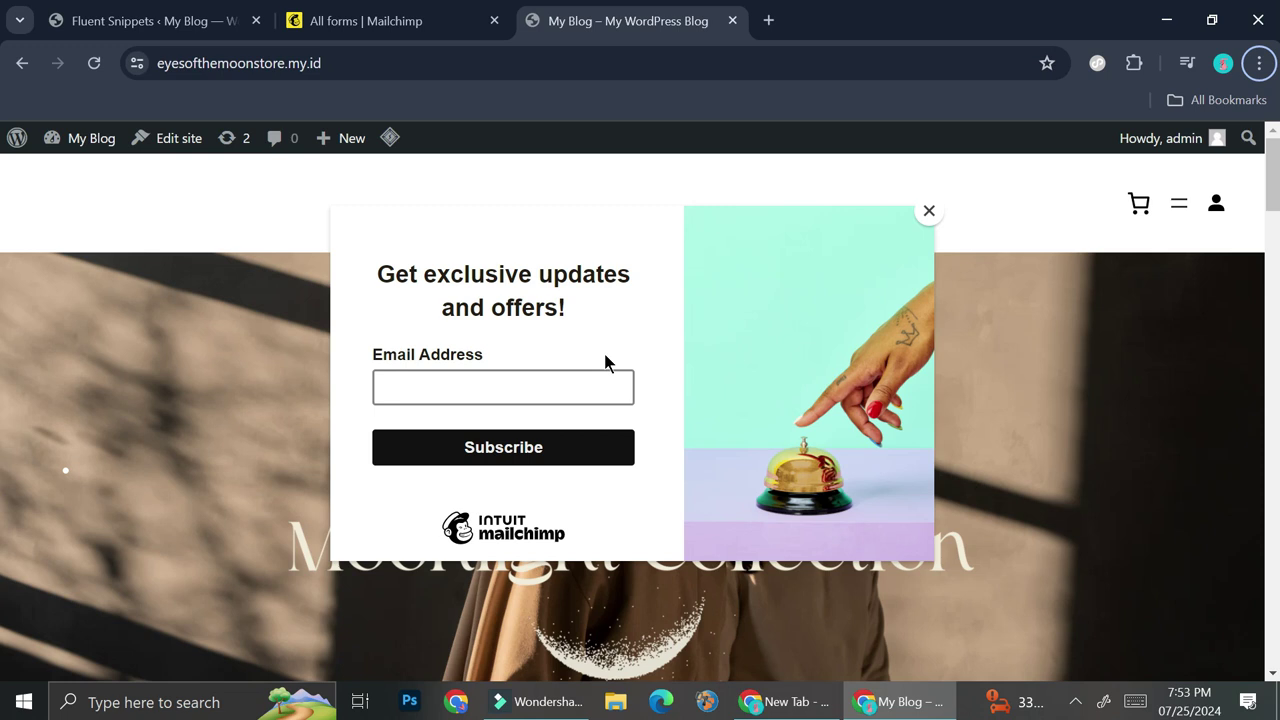
{"action": "scroll", "coordinate": [646, 400], "scroll_direction": "down", "scroll_amount": 5}
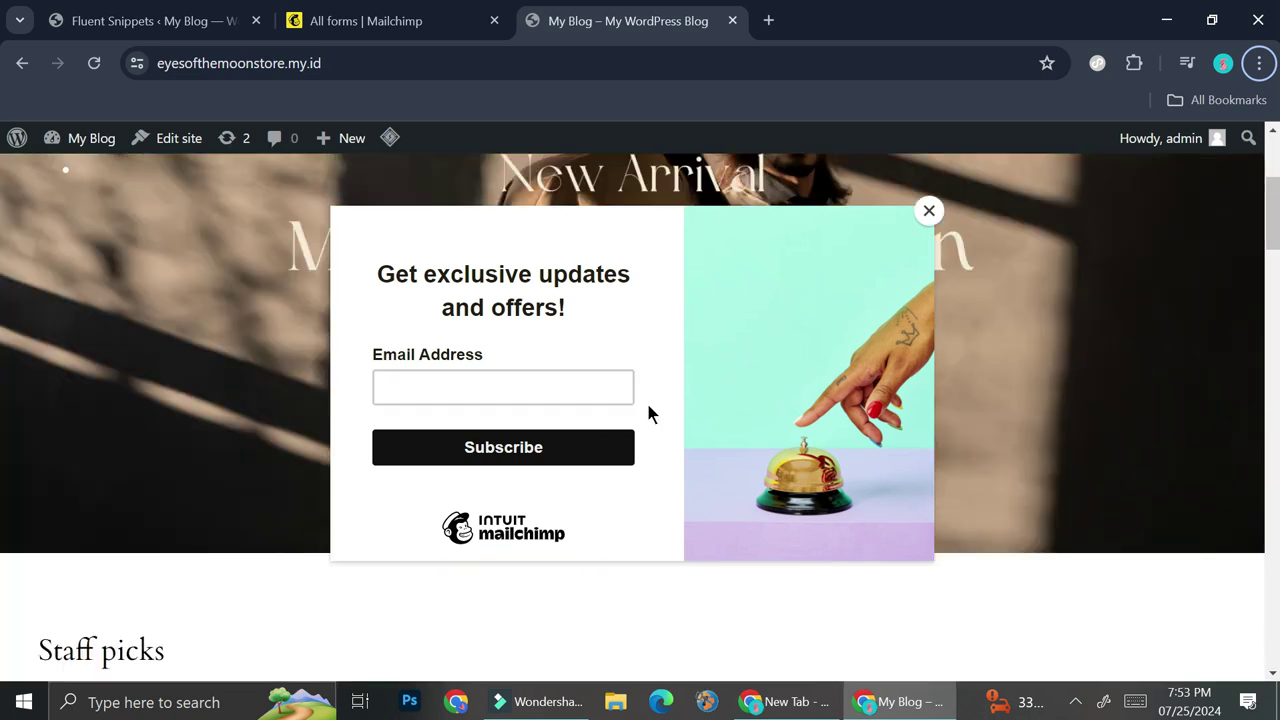